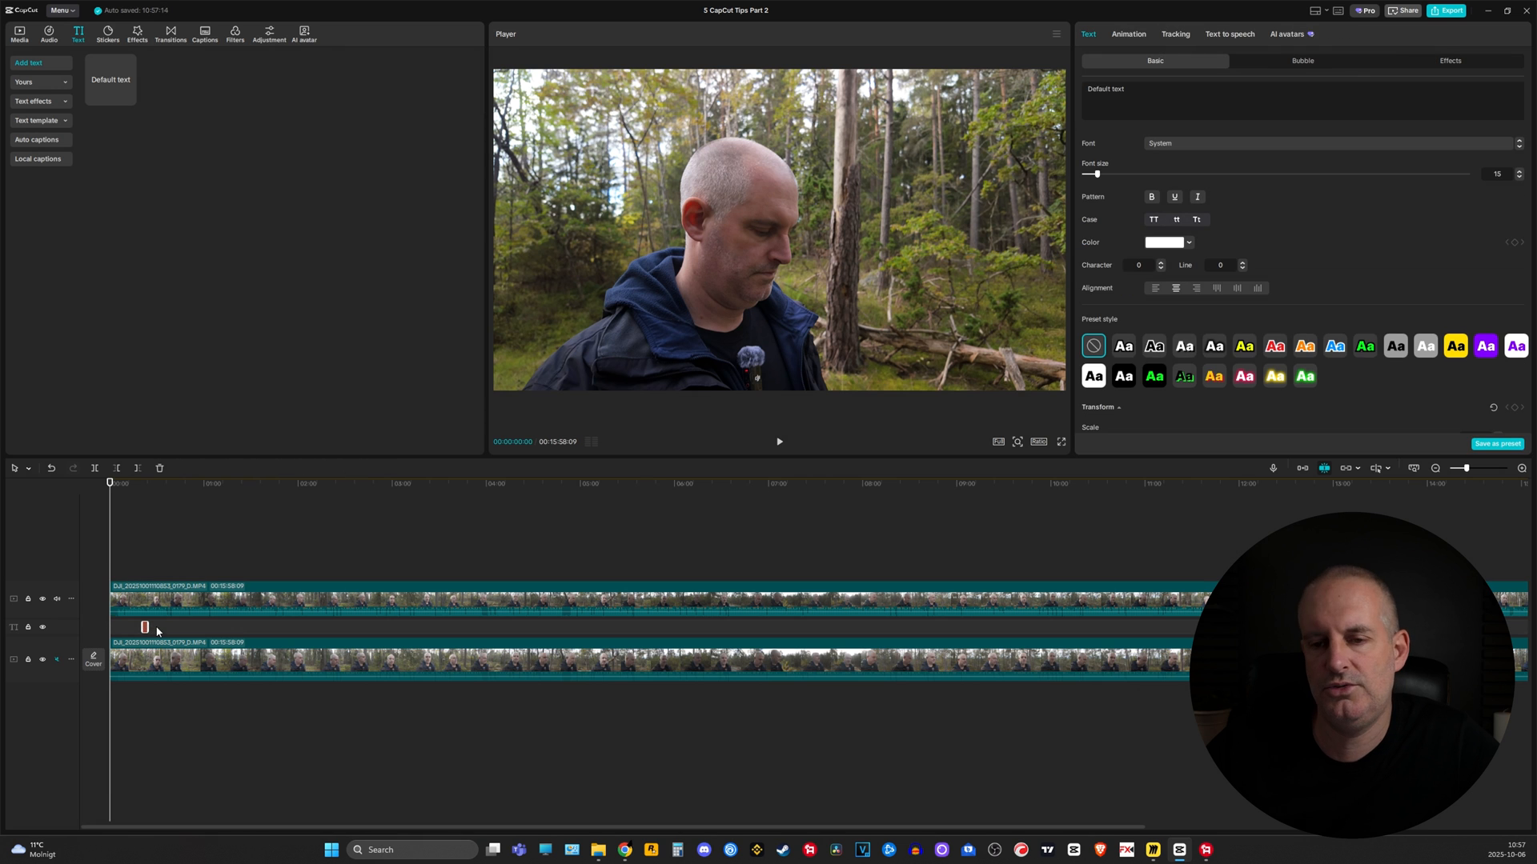
Step: Stretch the default text clip from the timeline's start to about 02:36, and apply automatic background removal to the upper video clip
left_click_drag(151, 624, 355, 626)
left_click_drag(143, 626, 119, 632)
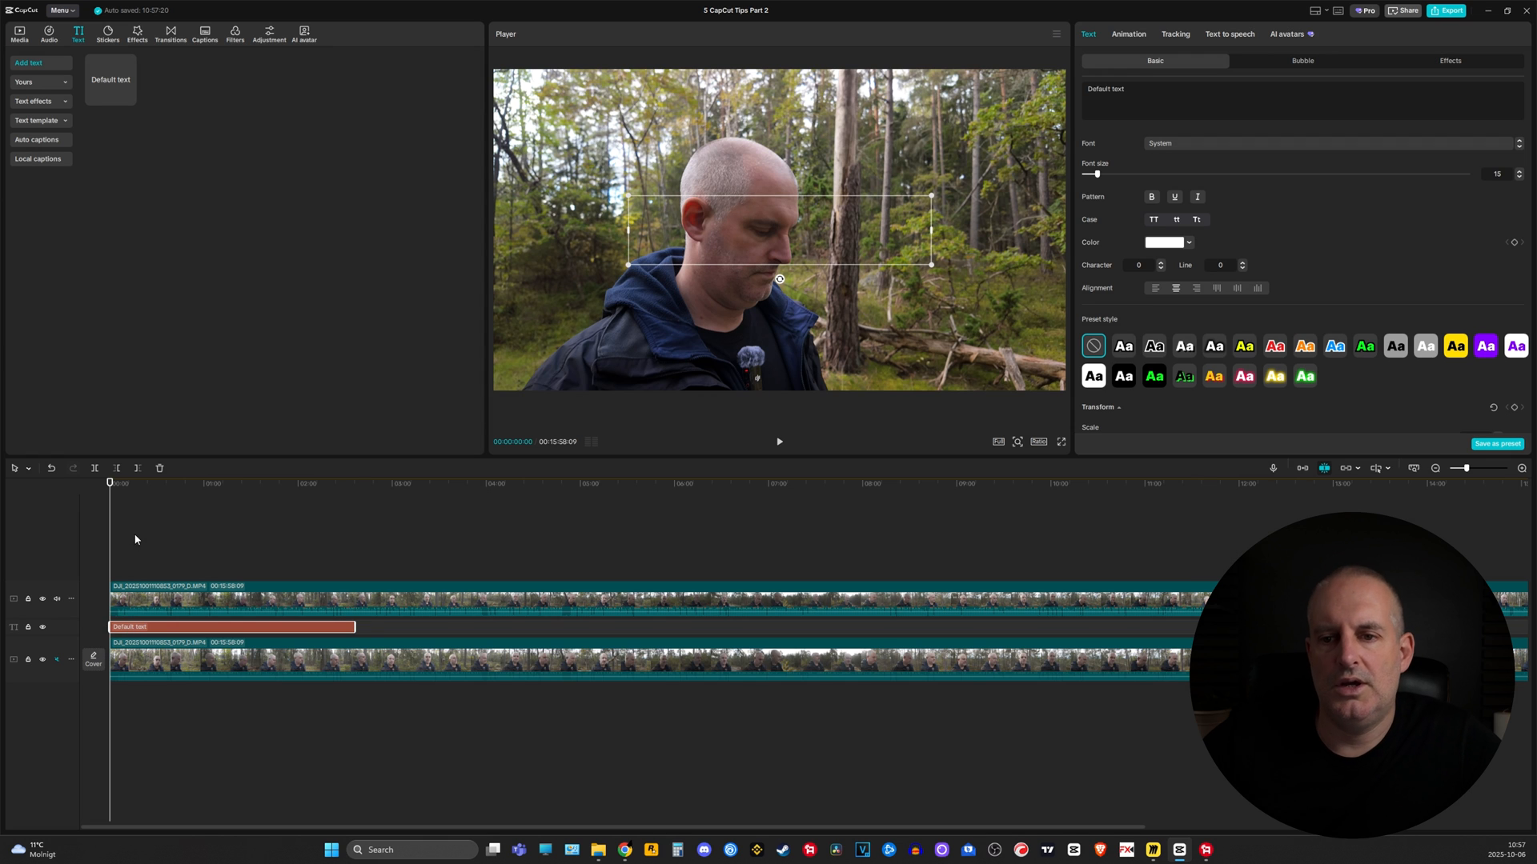
left_click(150, 589)
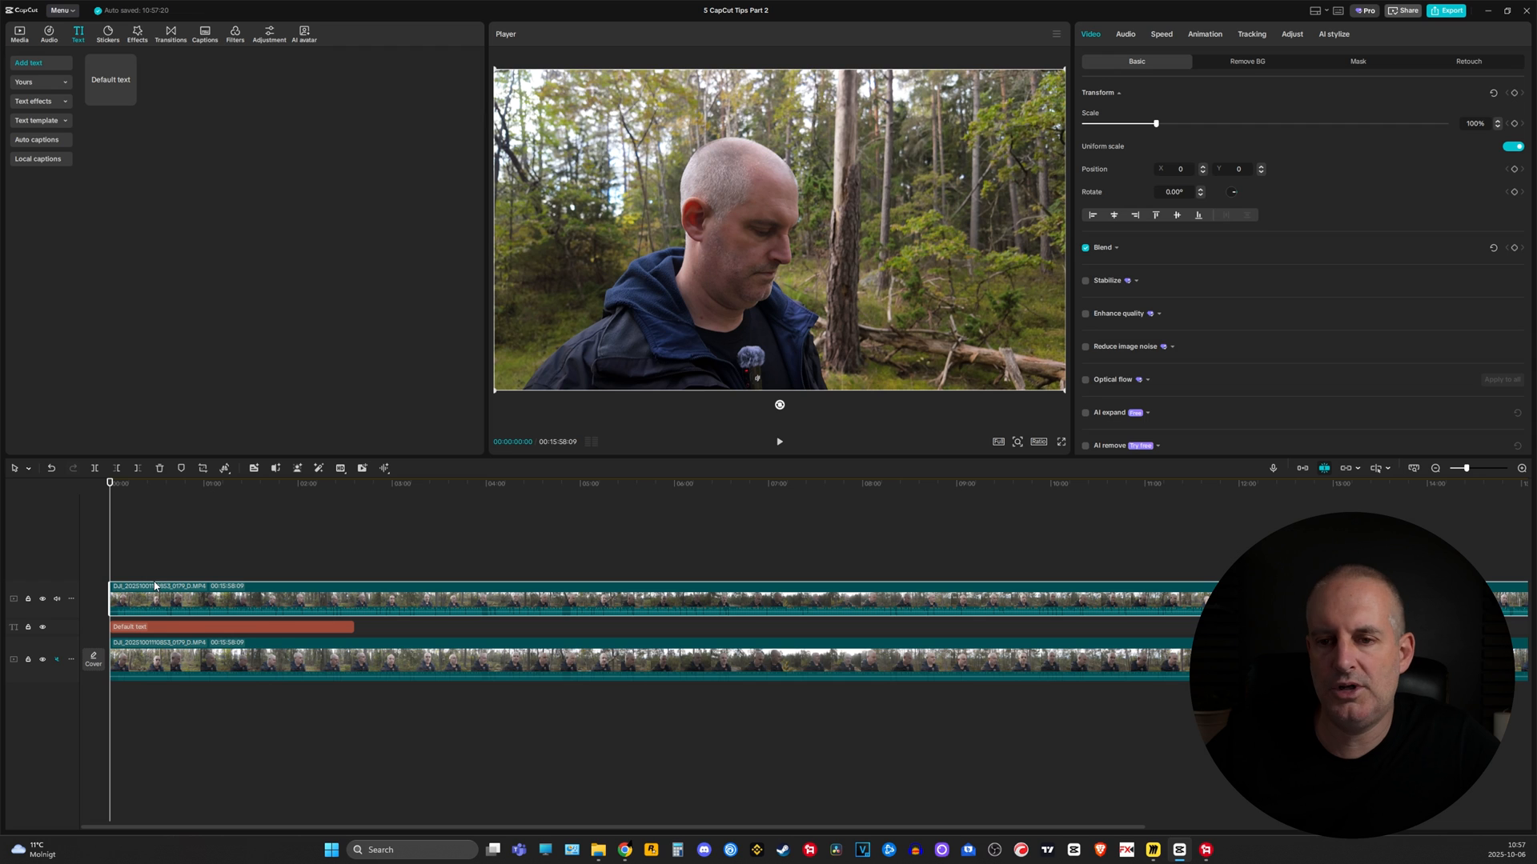
left_click(1246, 64)
left_click(1085, 93)
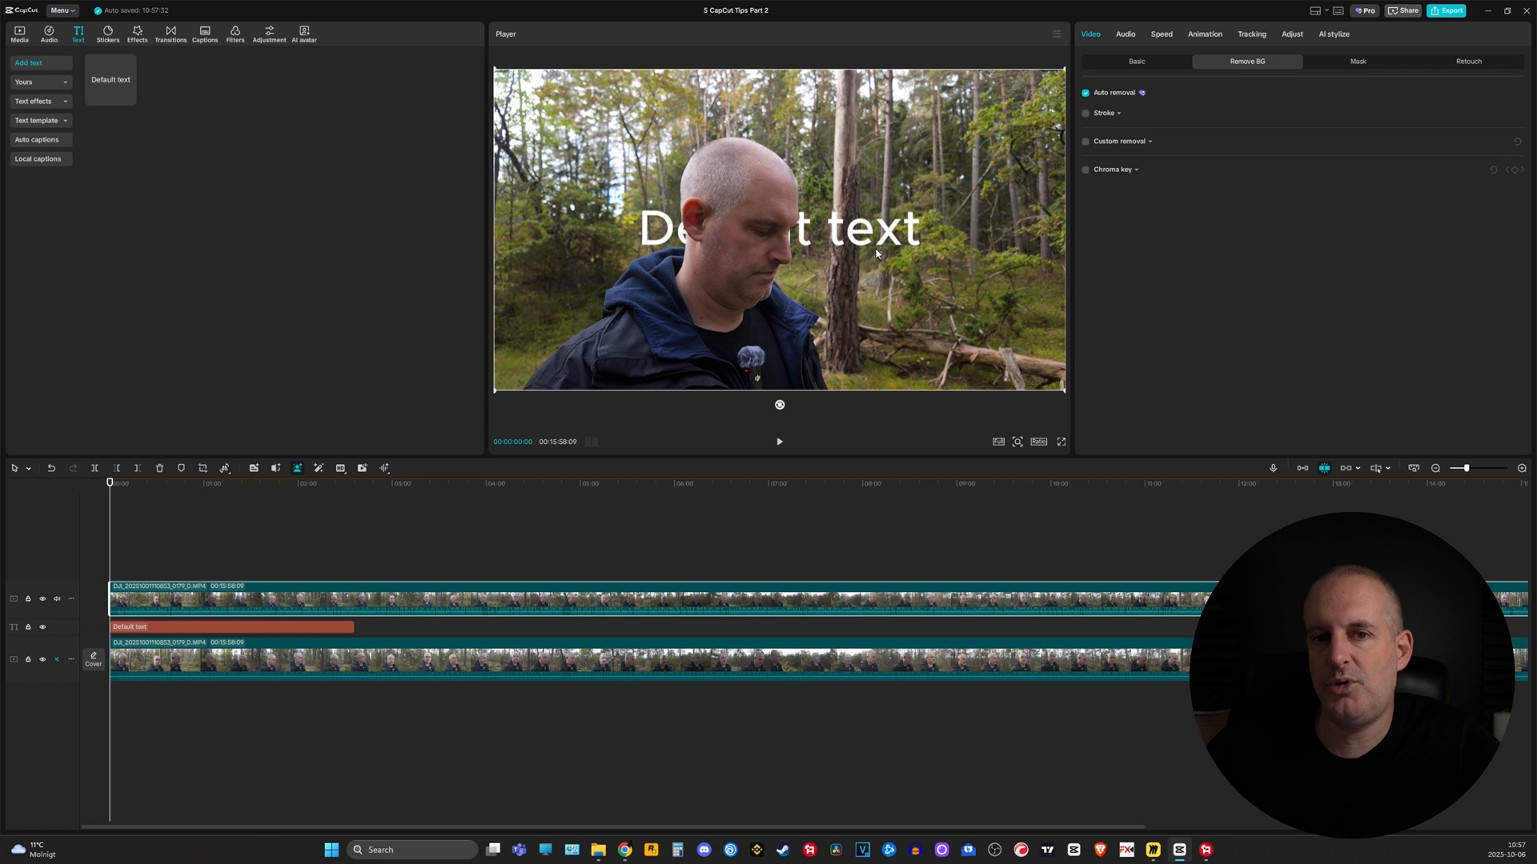
Step: Replace the default text with TEXT BEHIND and enlarge its font until it nearly spans the frame's width
left_click(163, 630)
left_click_drag(1143, 92, 1082, 91)
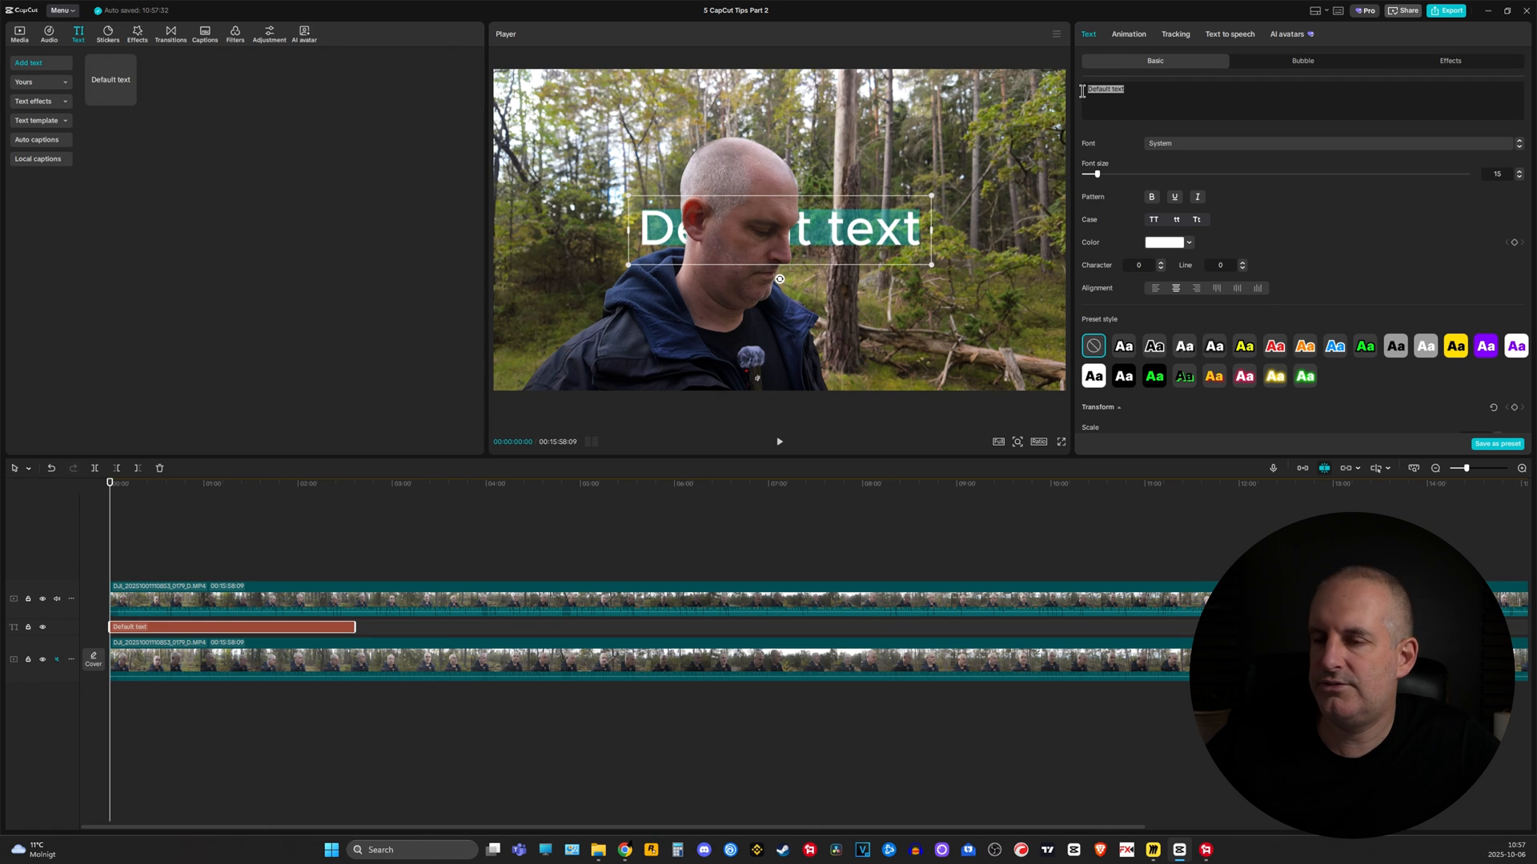
key("BackSpace")
type("TEXT BEHIND")
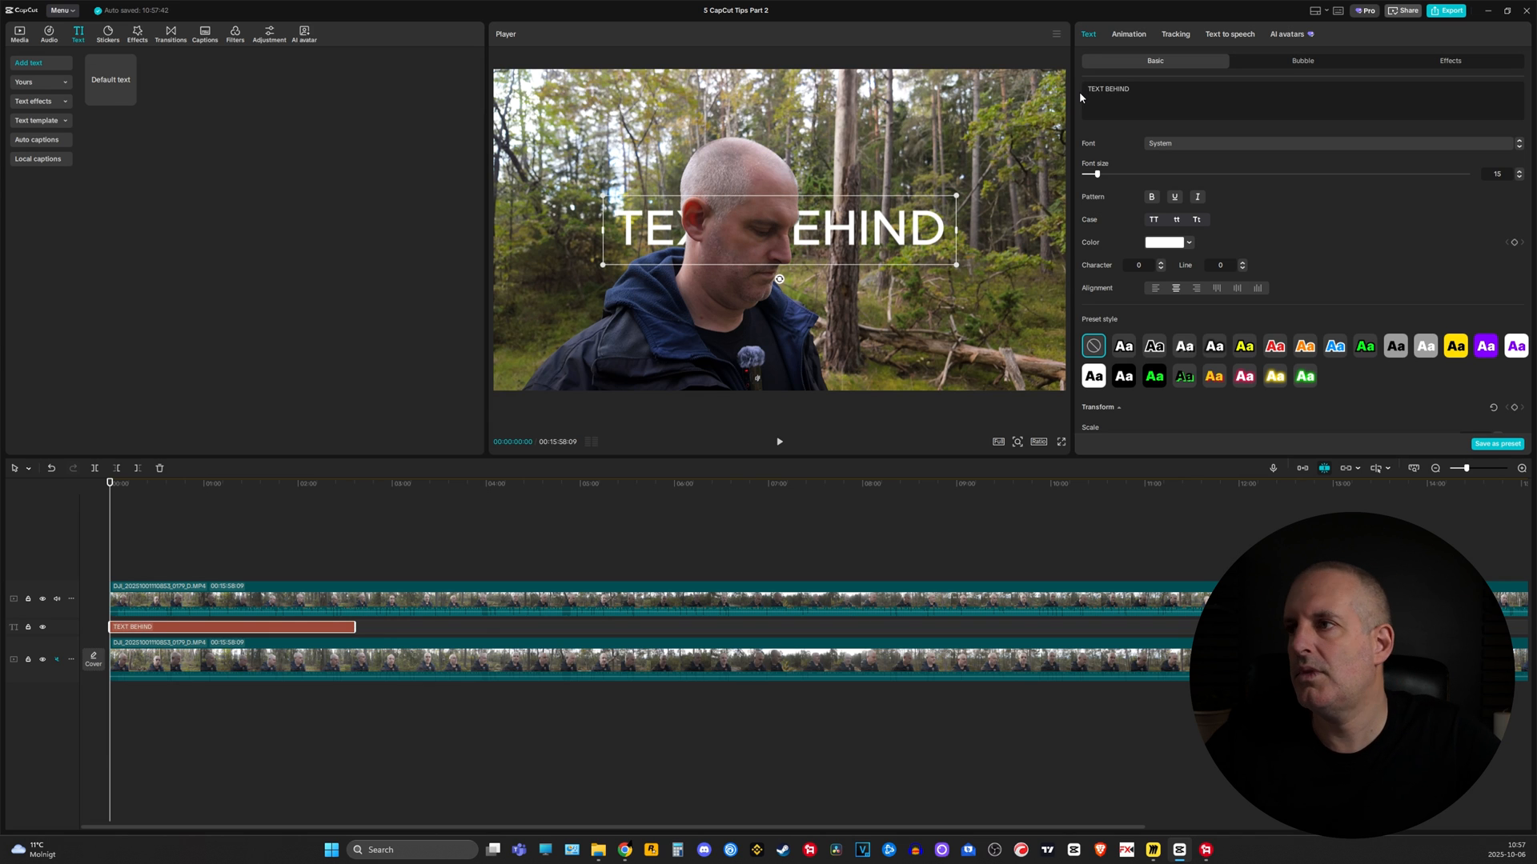
left_click_drag(1097, 173, 1111, 176)
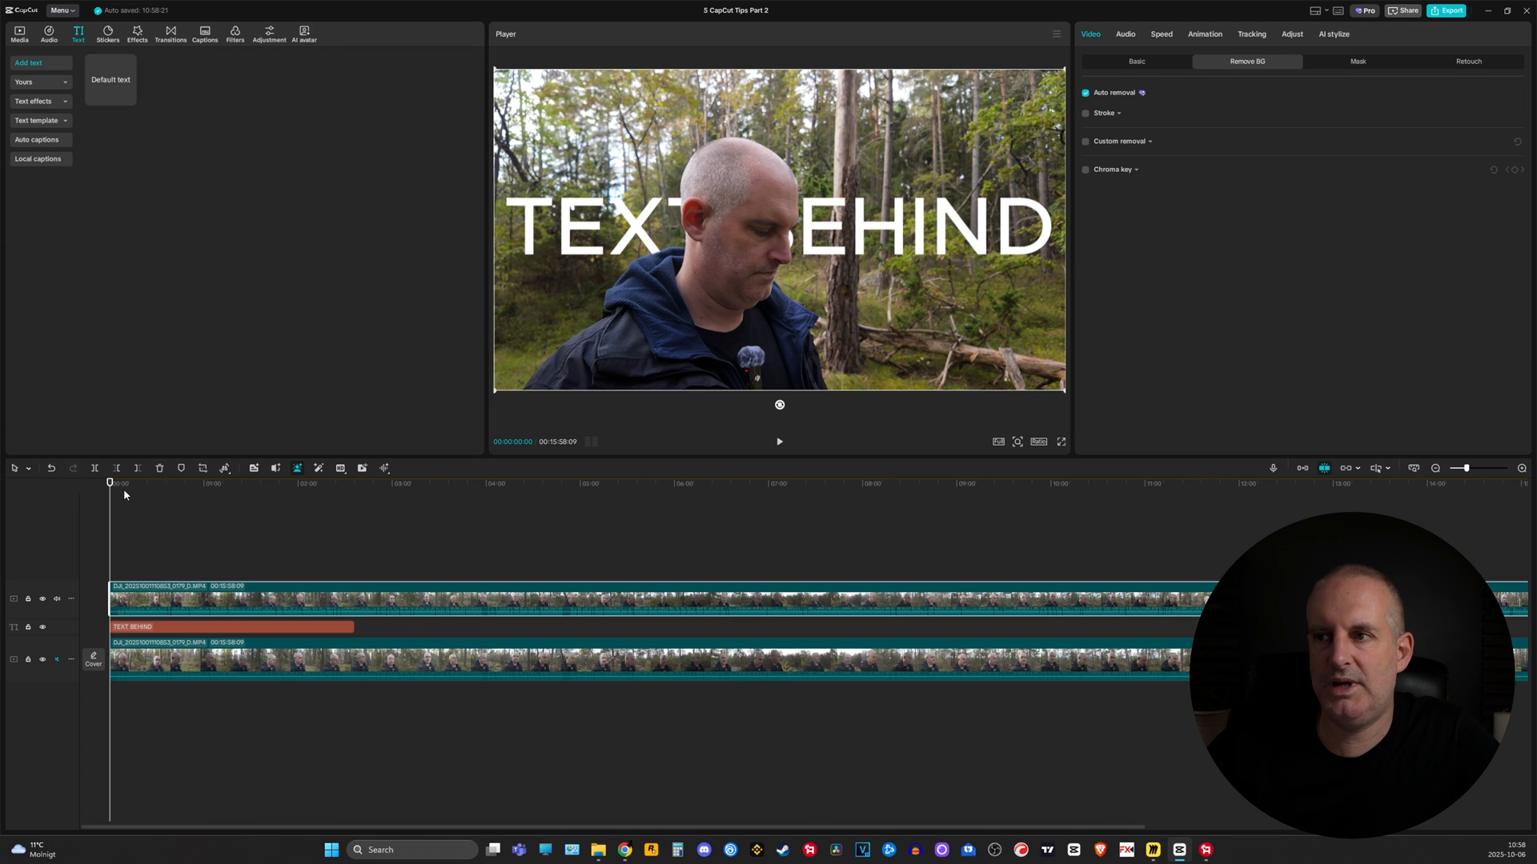
Step: Preview the text-behind effect by playing the opening section, and mute the upper video track
key("space")
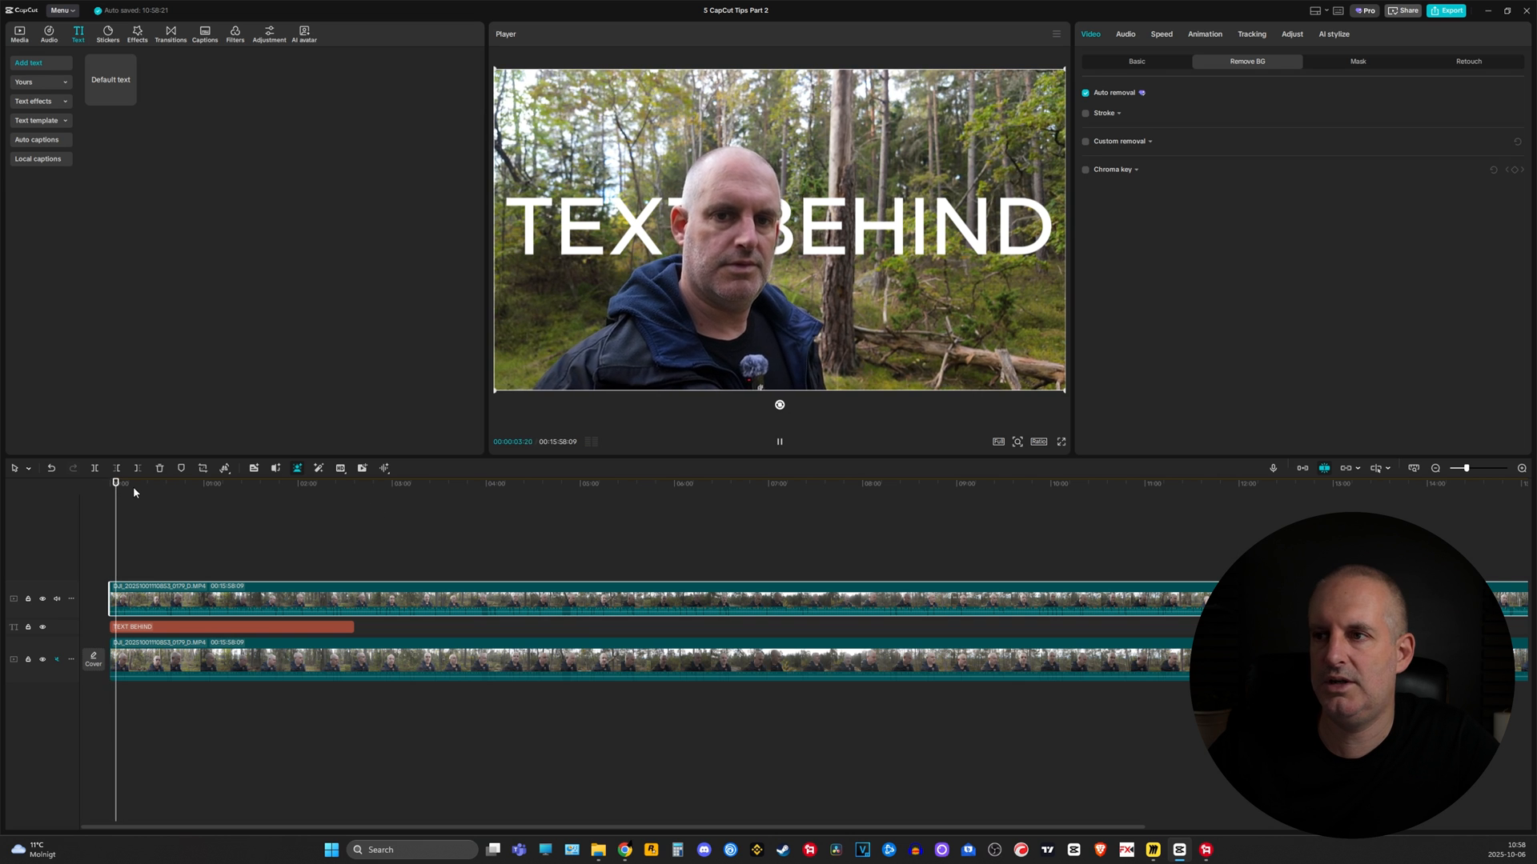
left_click(134, 485)
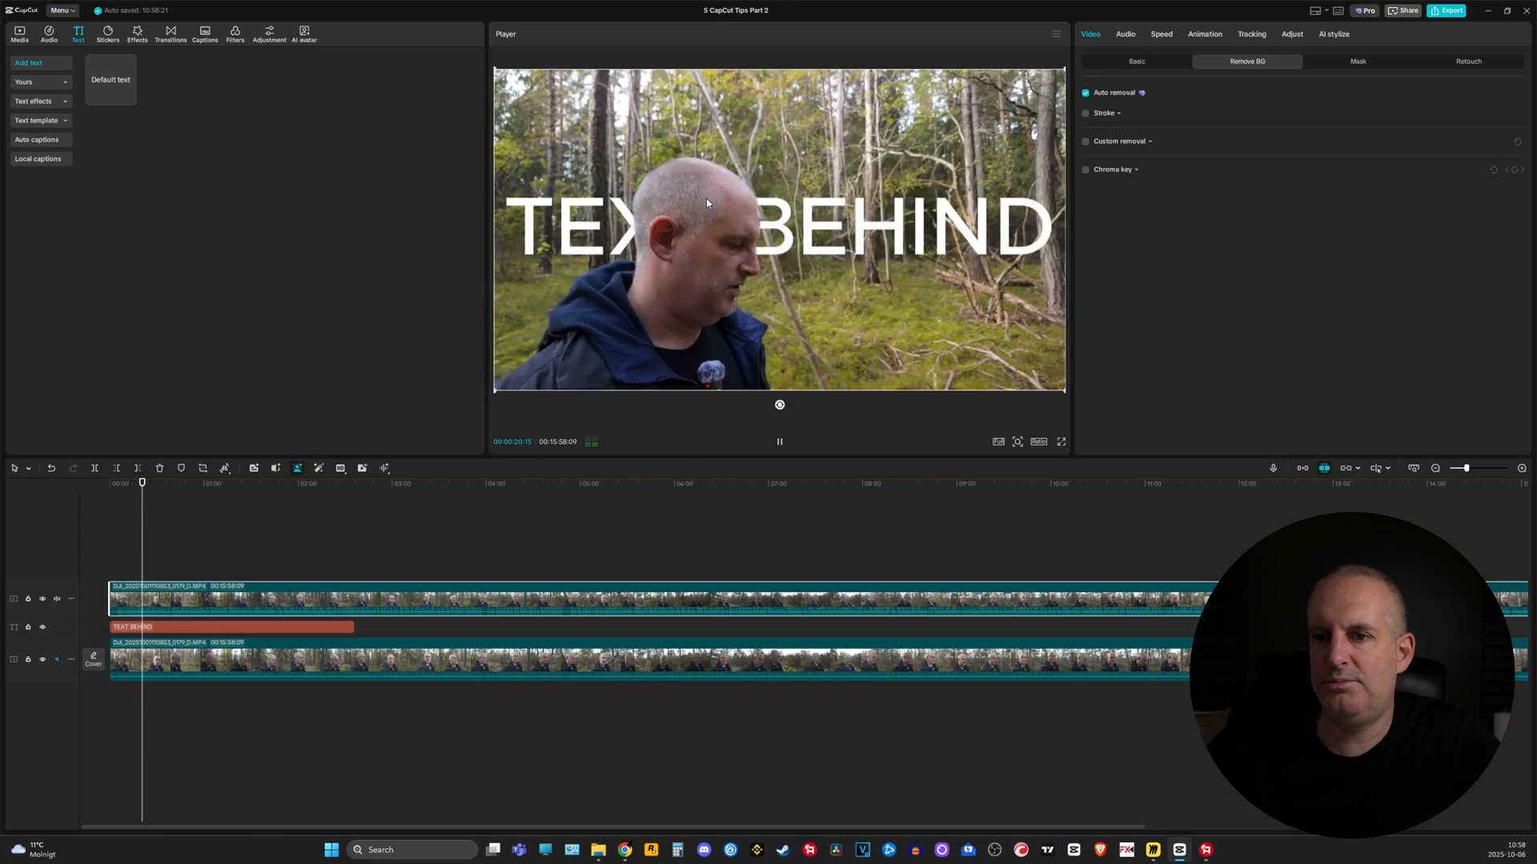
left_click(57, 599)
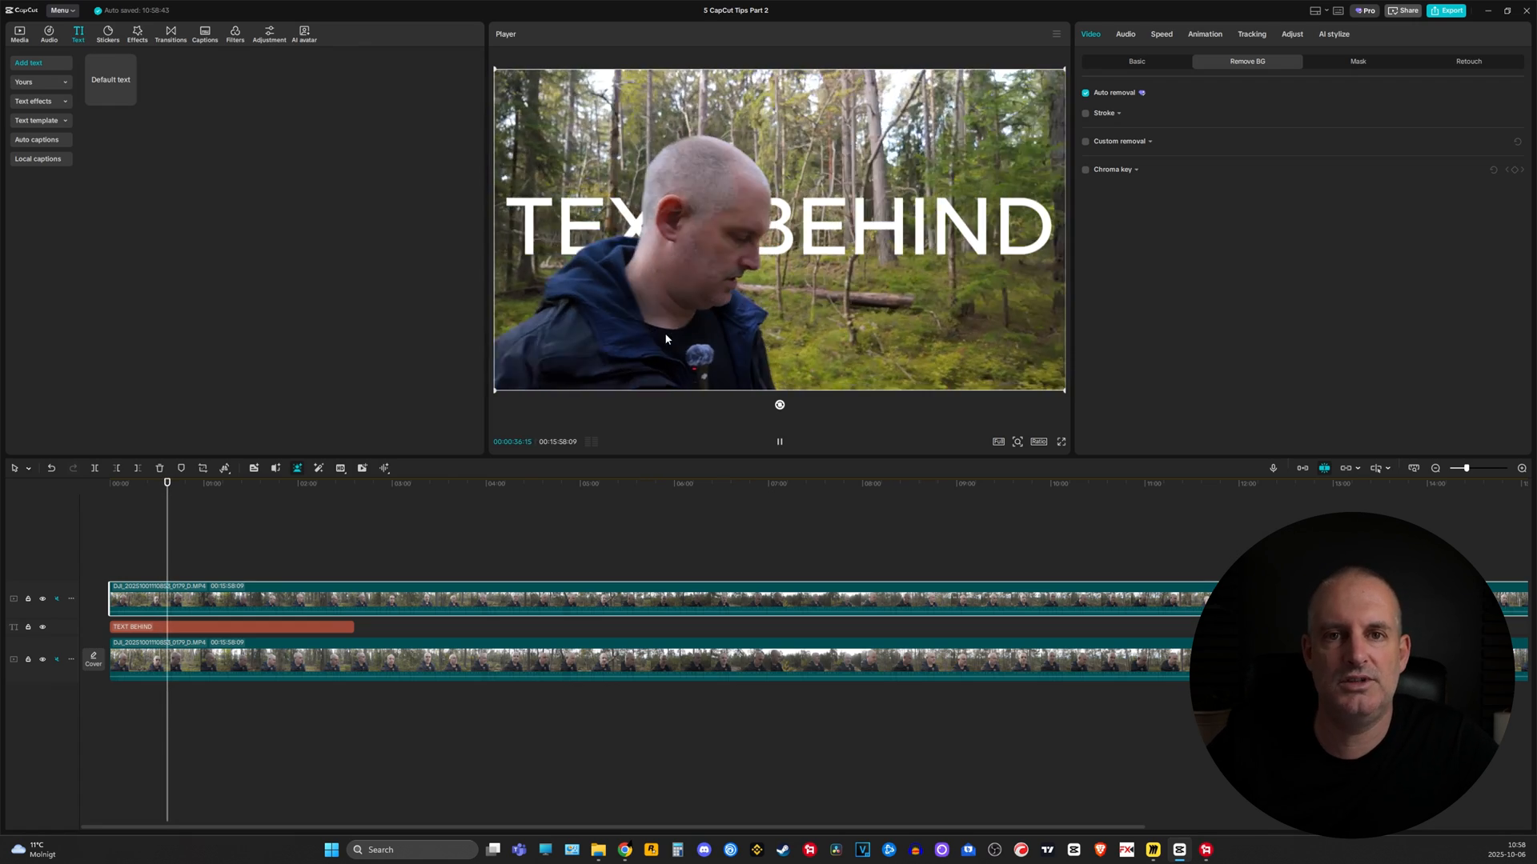
key("space")
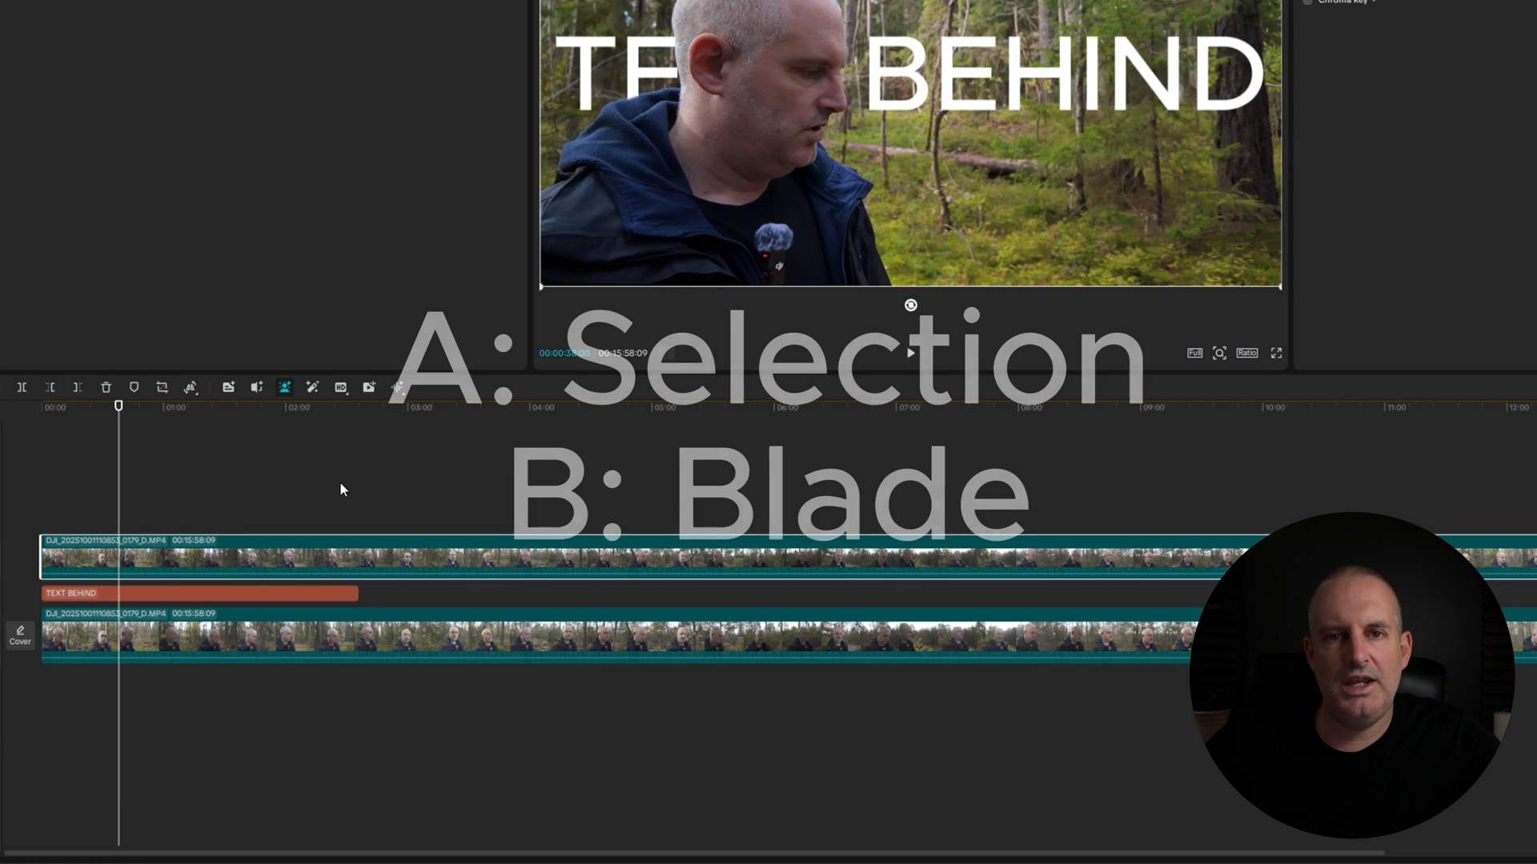
Step: Cut both video clips with the blade at about 02:54 and about 04:28
key("b")
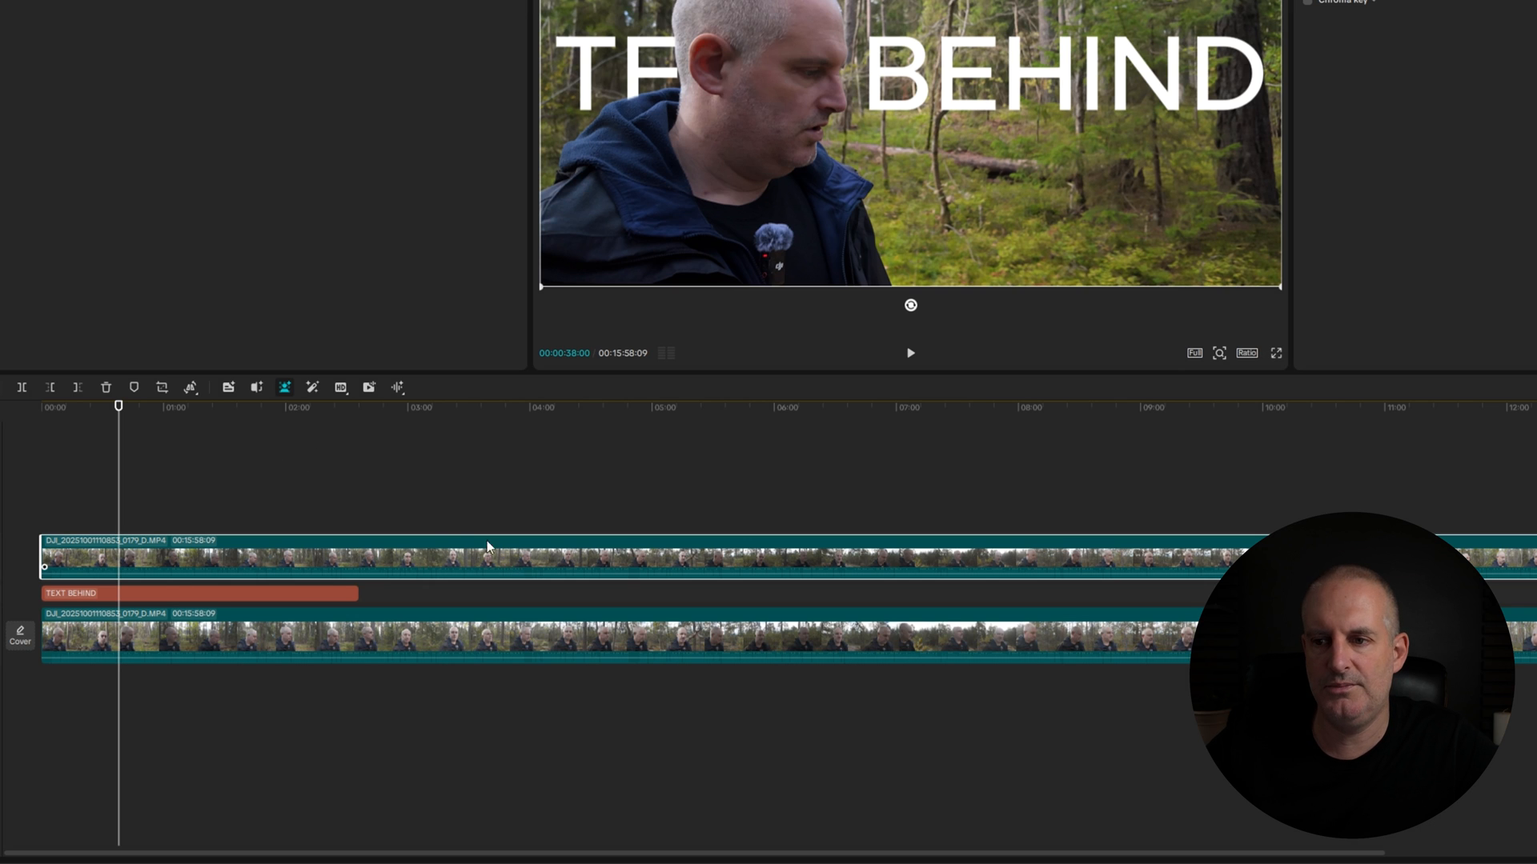
left_click(396, 542)
left_click(396, 632)
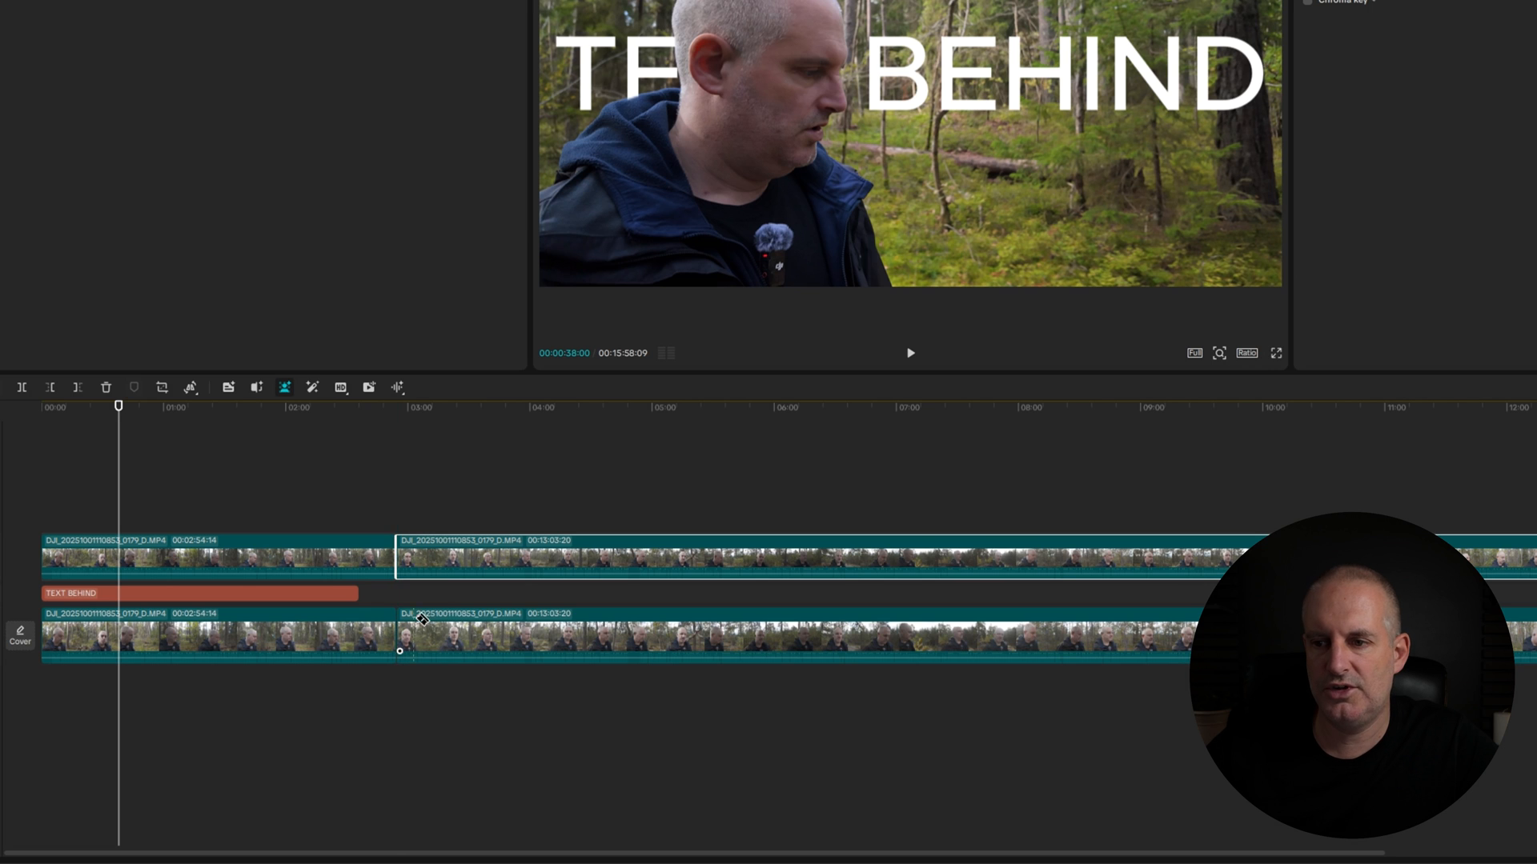
left_click(586, 550)
left_click(585, 628)
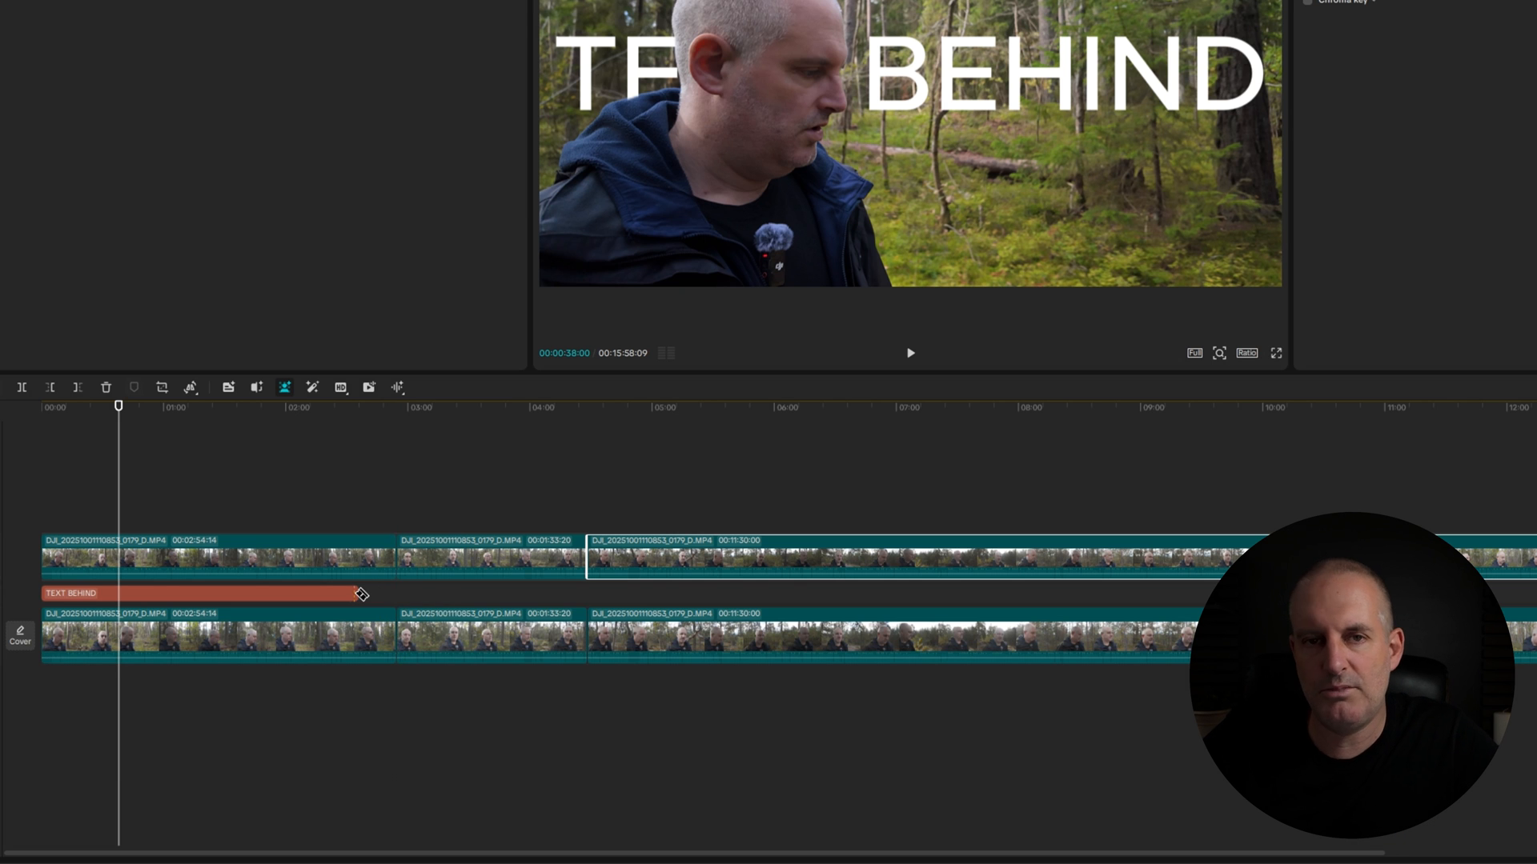
Step: Extend the TEXT BEHIND clip to about 07:30, split it at the two video cuts, and select the middle segments on every track
left_click_drag(357, 592, 970, 619)
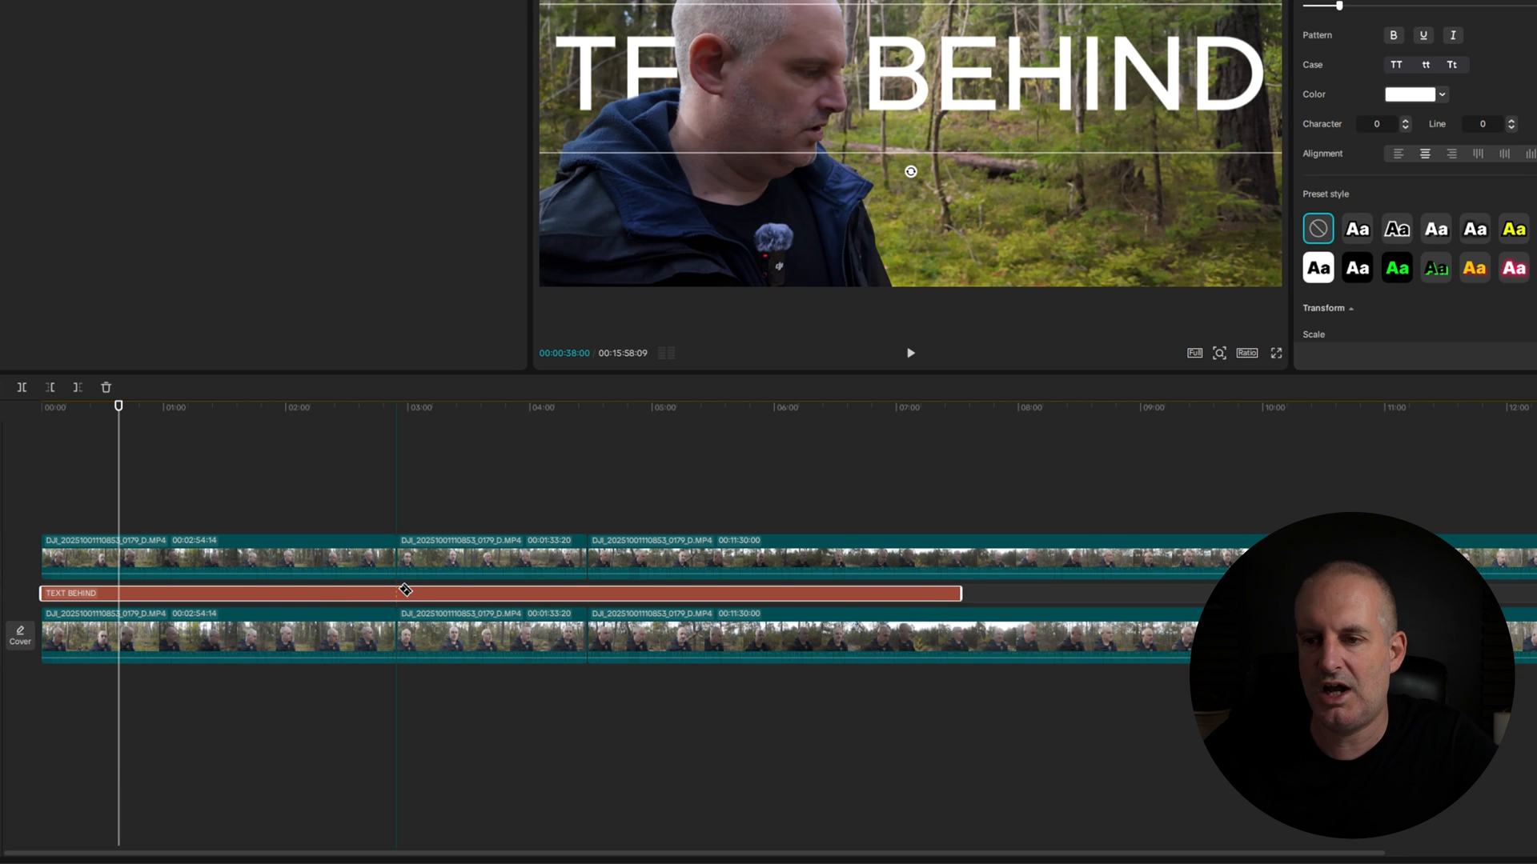
left_click(401, 594)
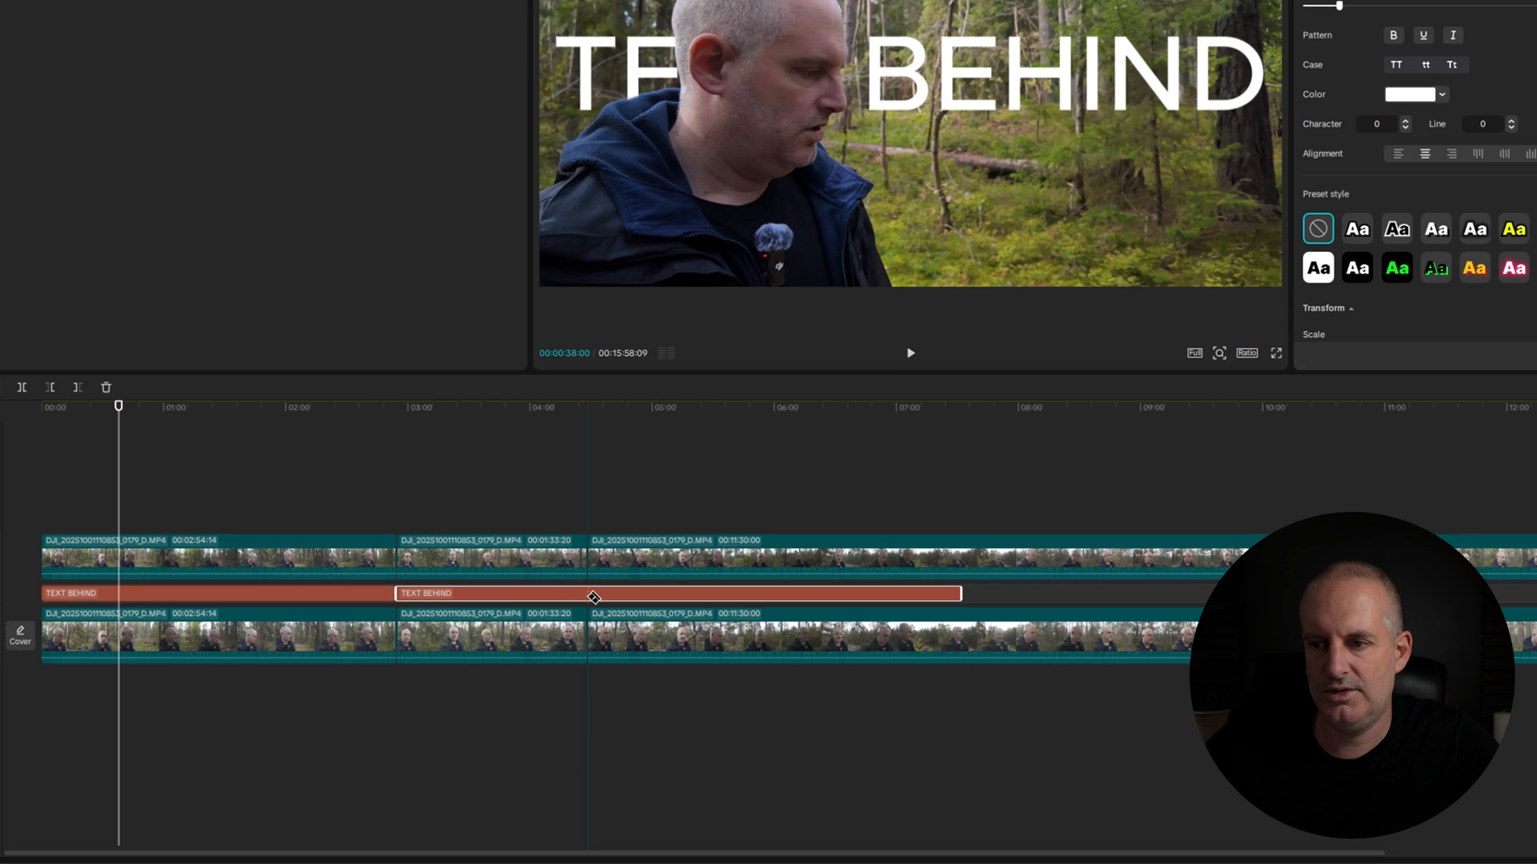
left_click(593, 599)
left_click_drag(468, 484, 491, 682)
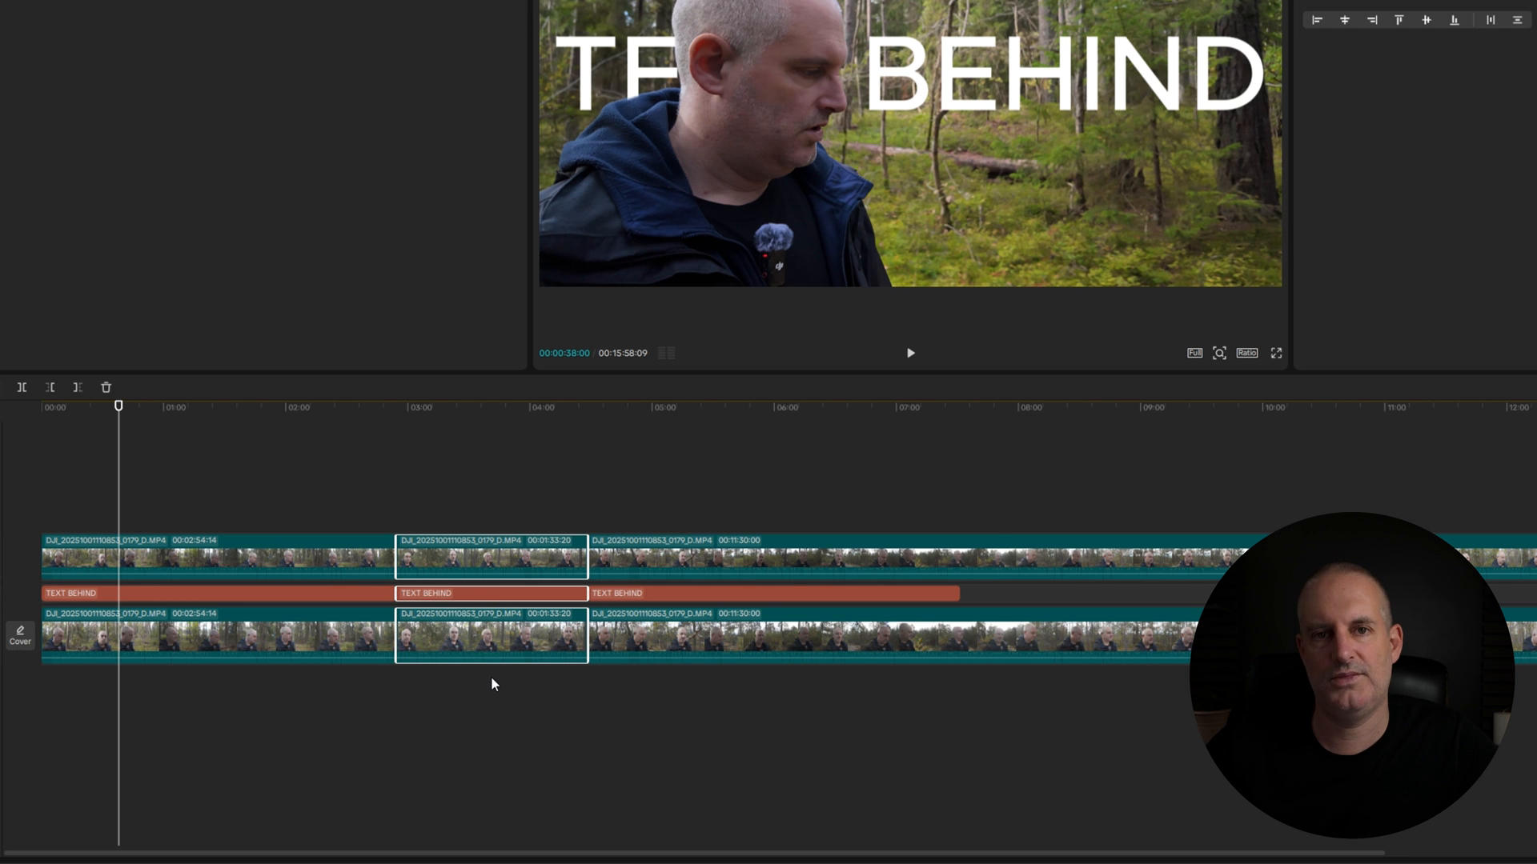
Step: Split only the first upper video clip at 00:01:56:00
left_click(280, 410)
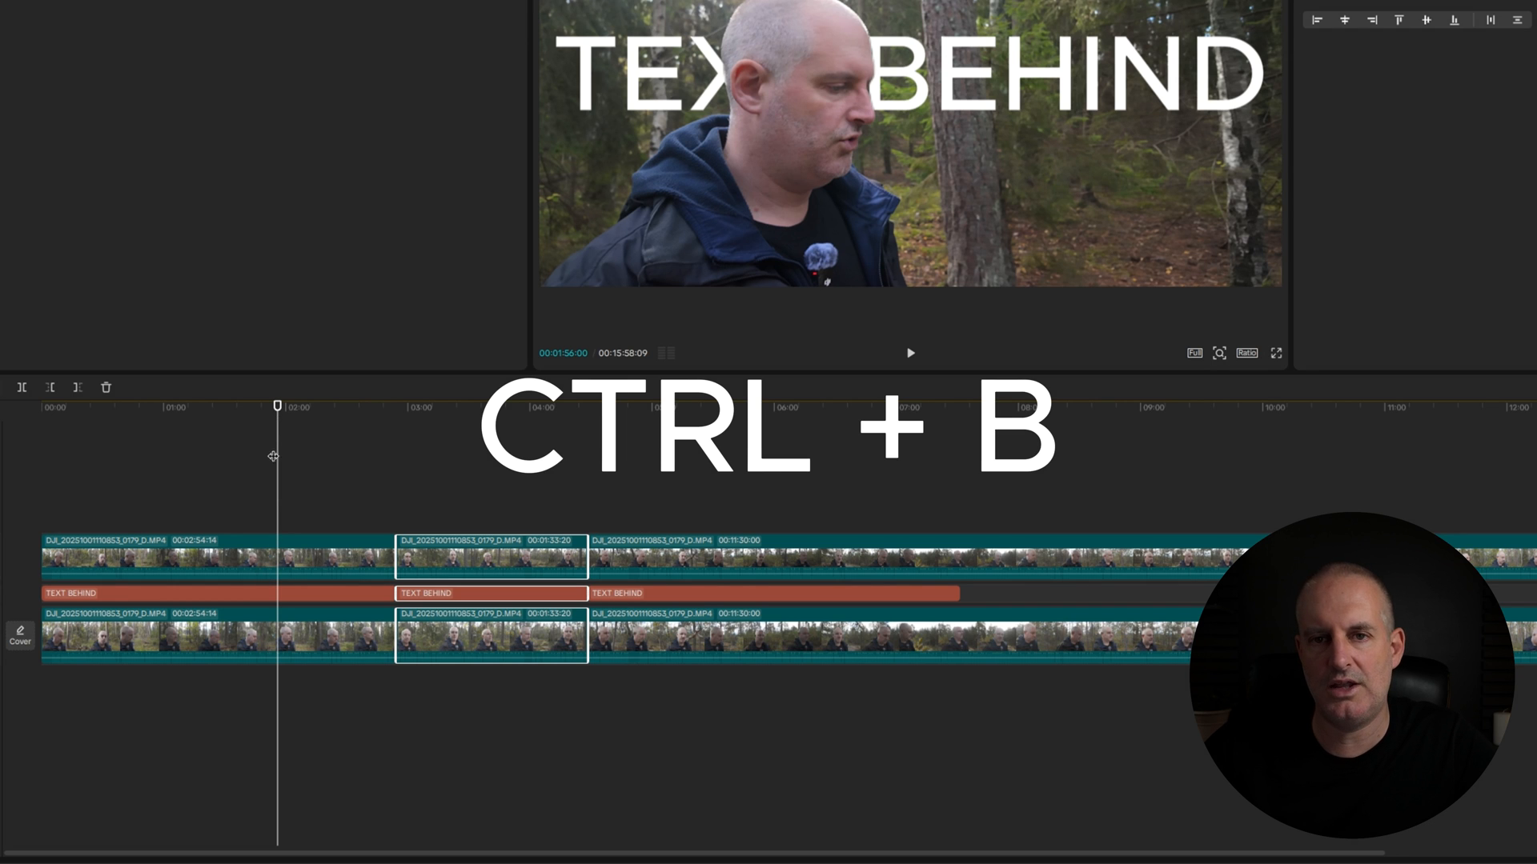
left_click(267, 549)
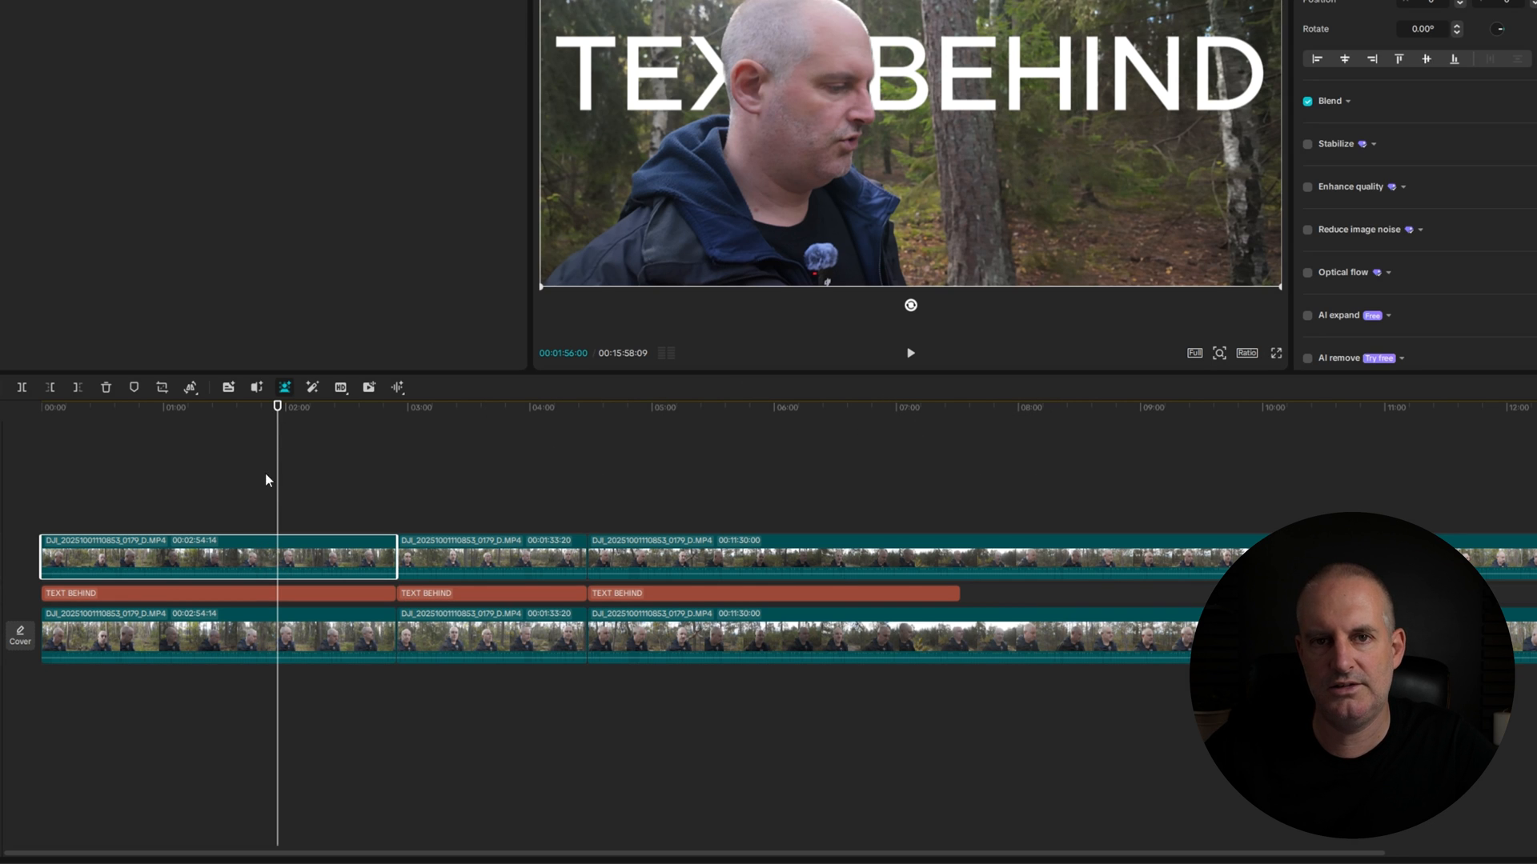
key("ctrl+b")
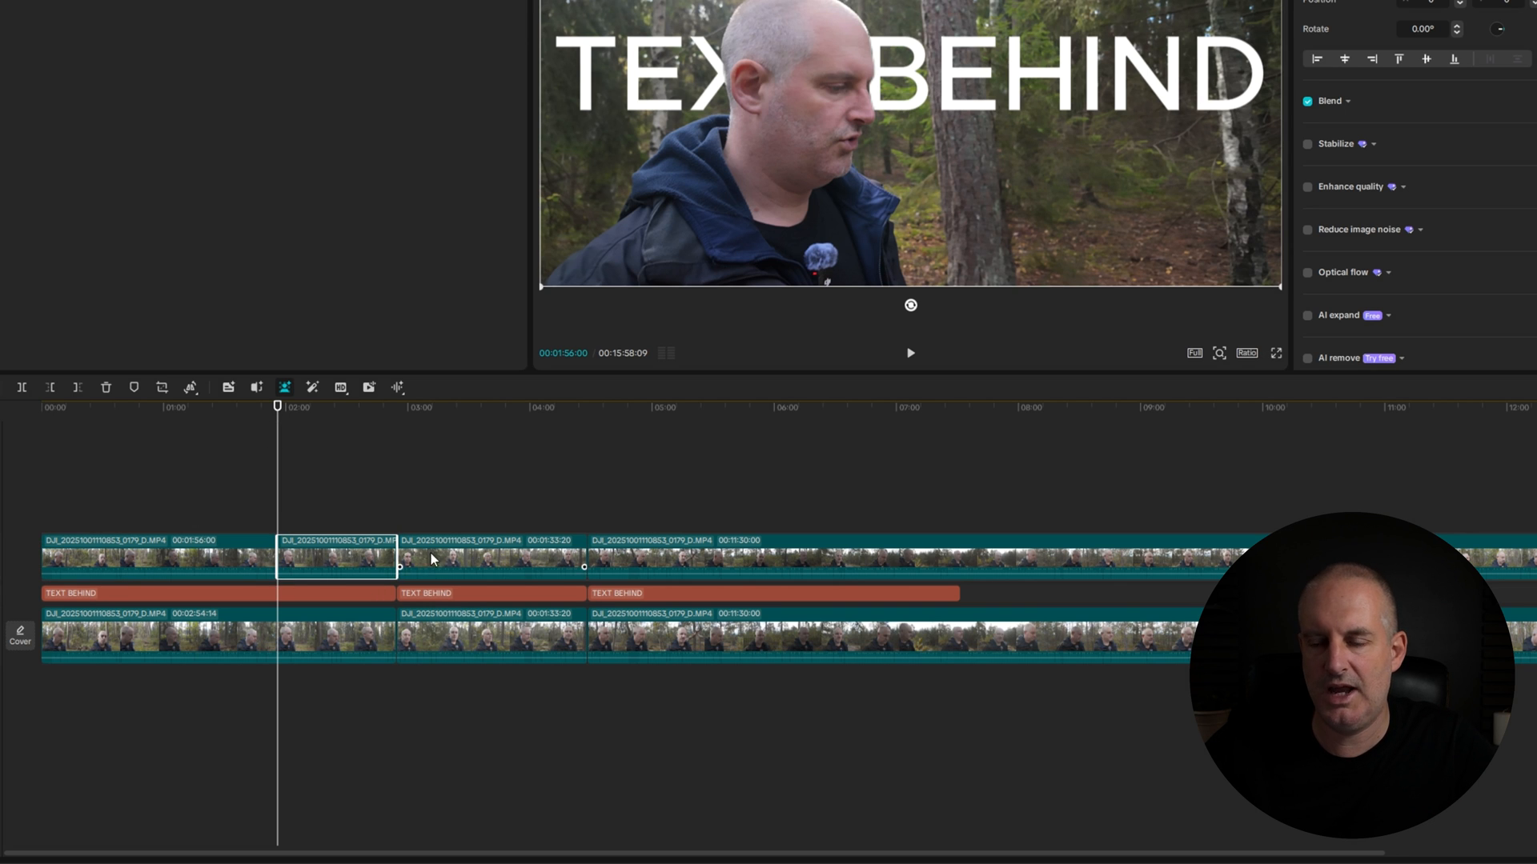
Step: Split all tracks at once at 00:05:36:12 and again at 00:06:27:10
left_click(726, 414)
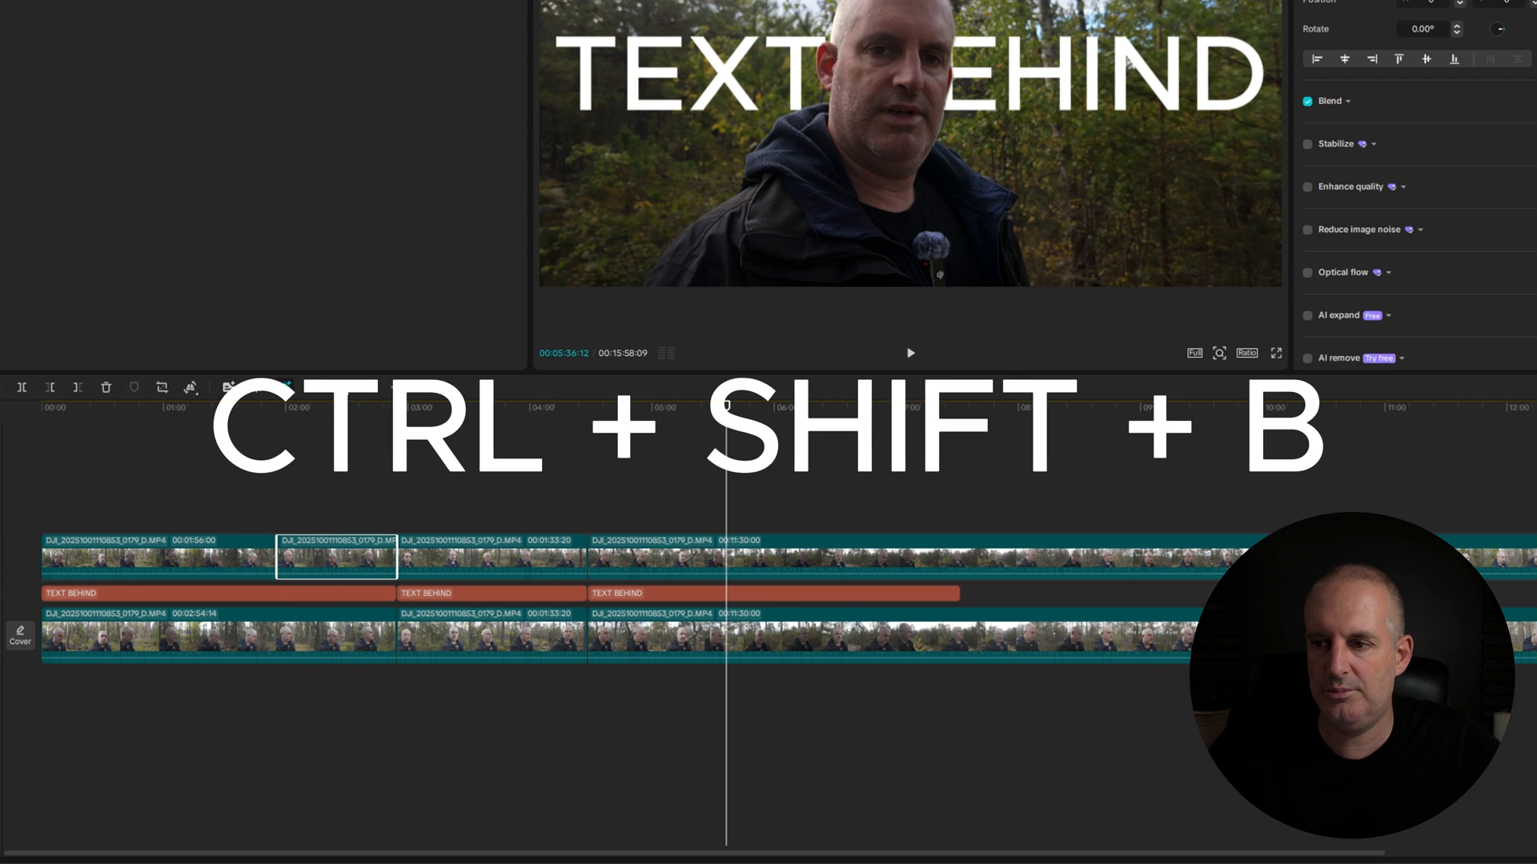
key("ctrl+shift+b")
left_click(809, 407)
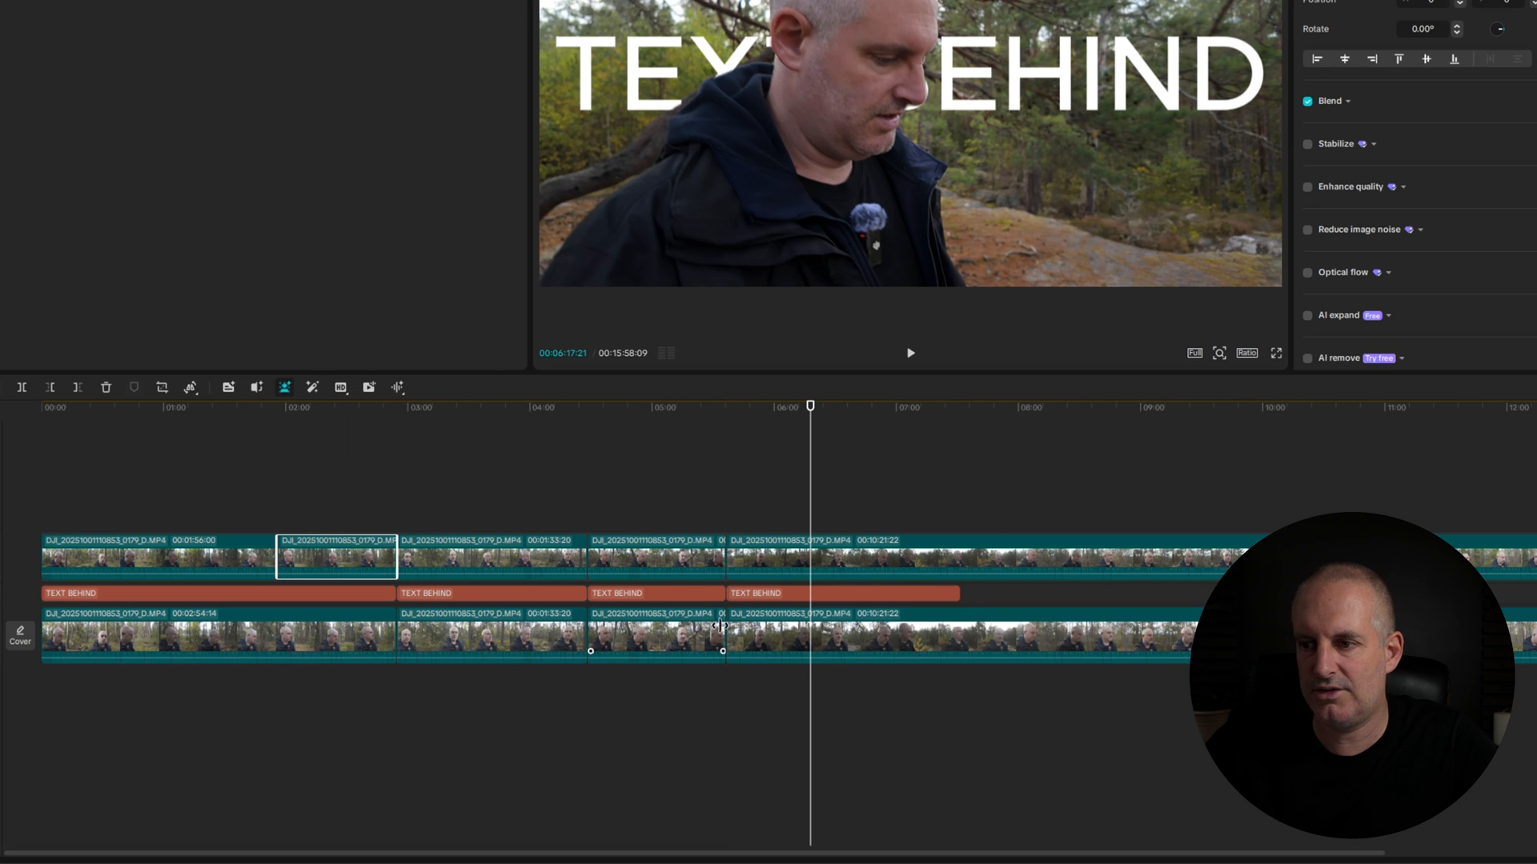
left_click(828, 407)
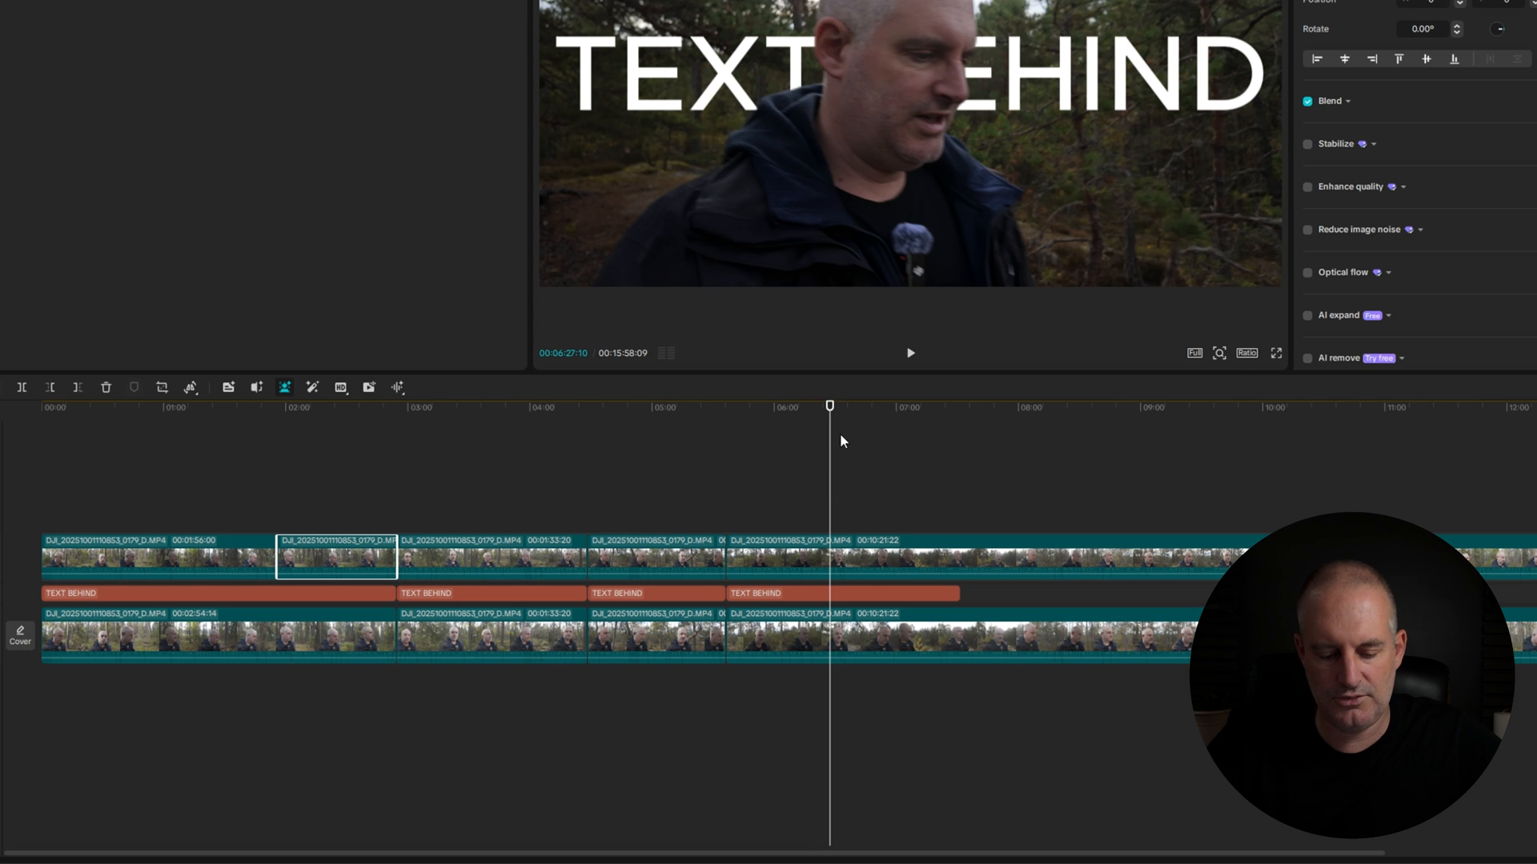
key("ctrl+shift+b")
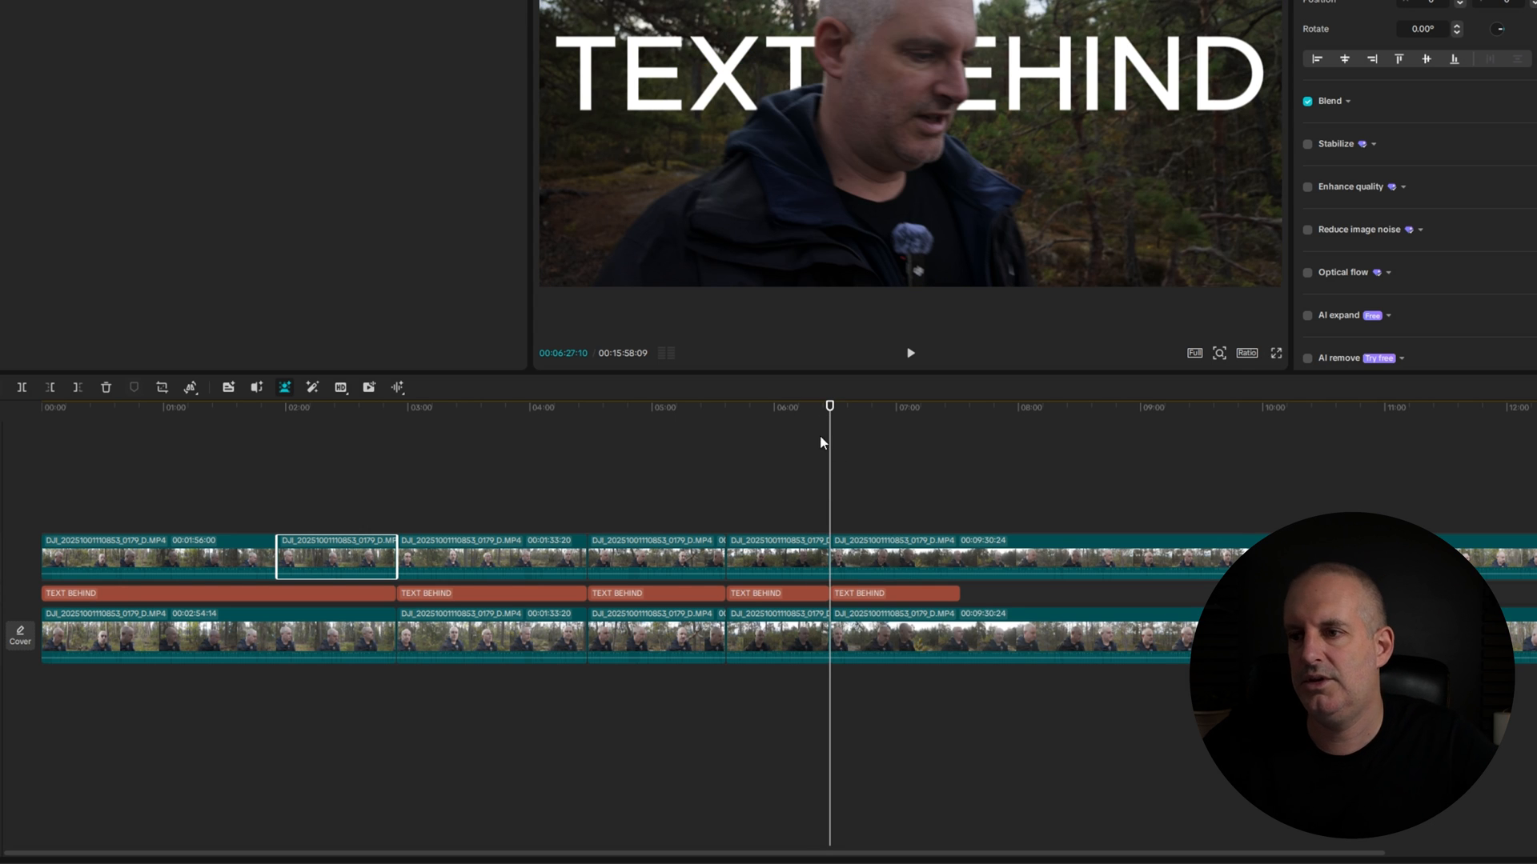
Step: Delete the video and text segments on all tracks between the 05:36 and 06:27 cuts
left_click(779, 496)
left_click_drag(756, 456, 791, 728)
key("Delete")
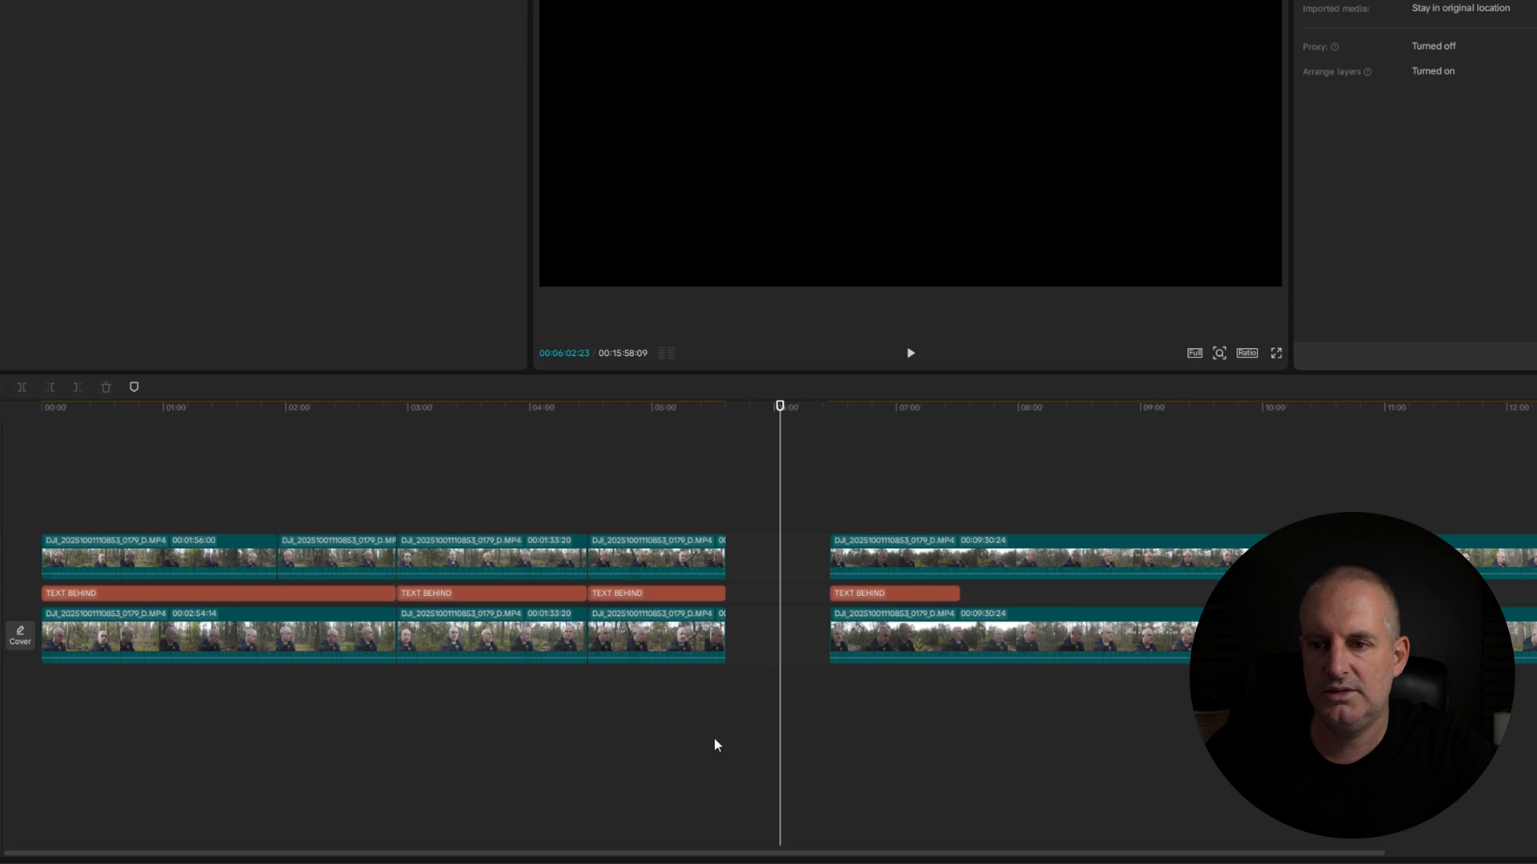
Step: Place the playhead at 00:00:23:18 and select the first clip on the upper video track
left_click(89, 409)
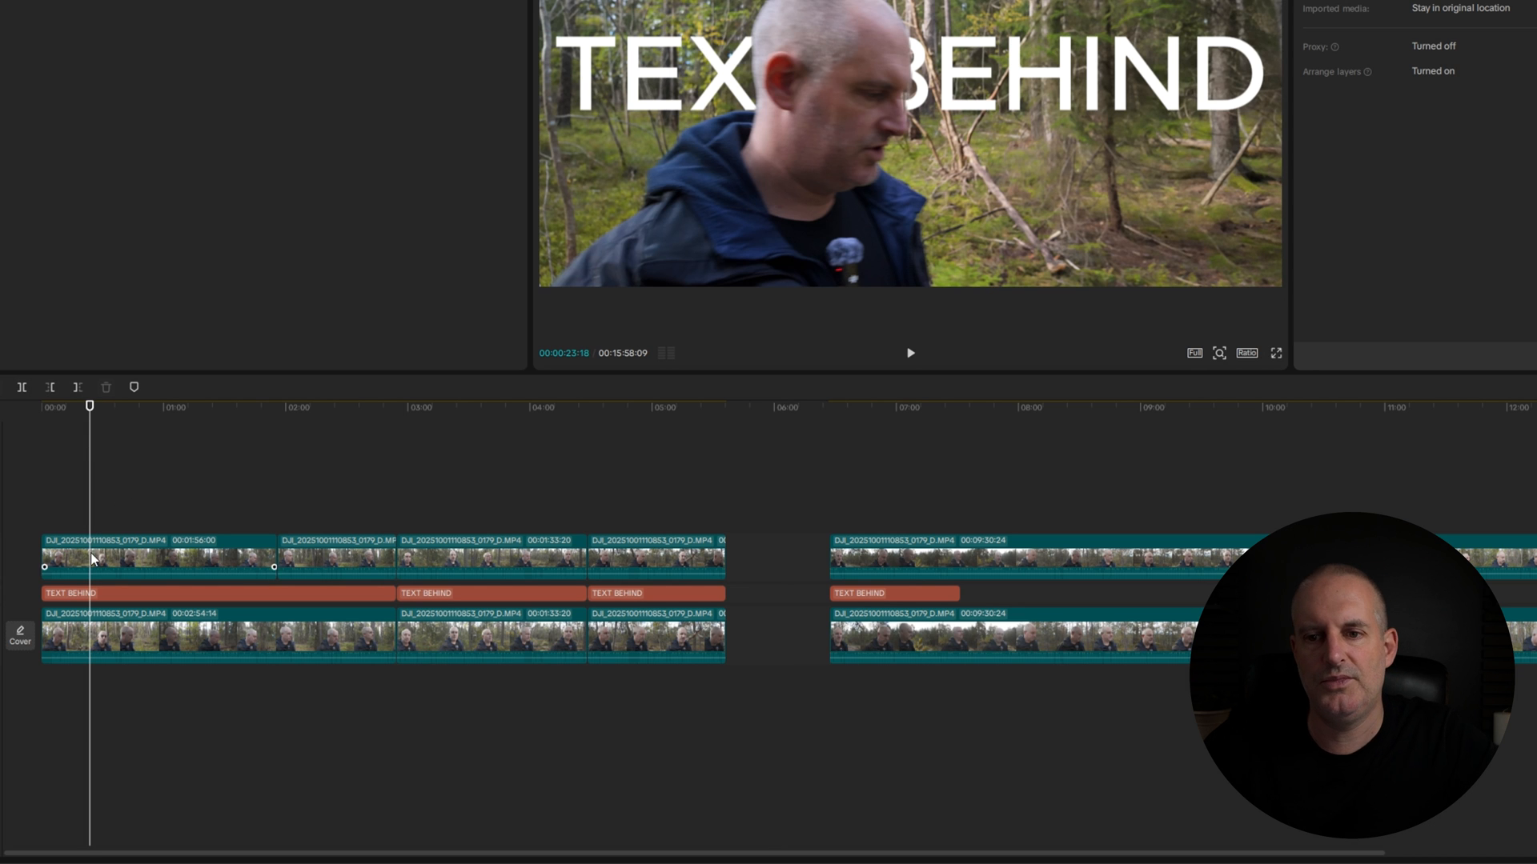
left_click(68, 541)
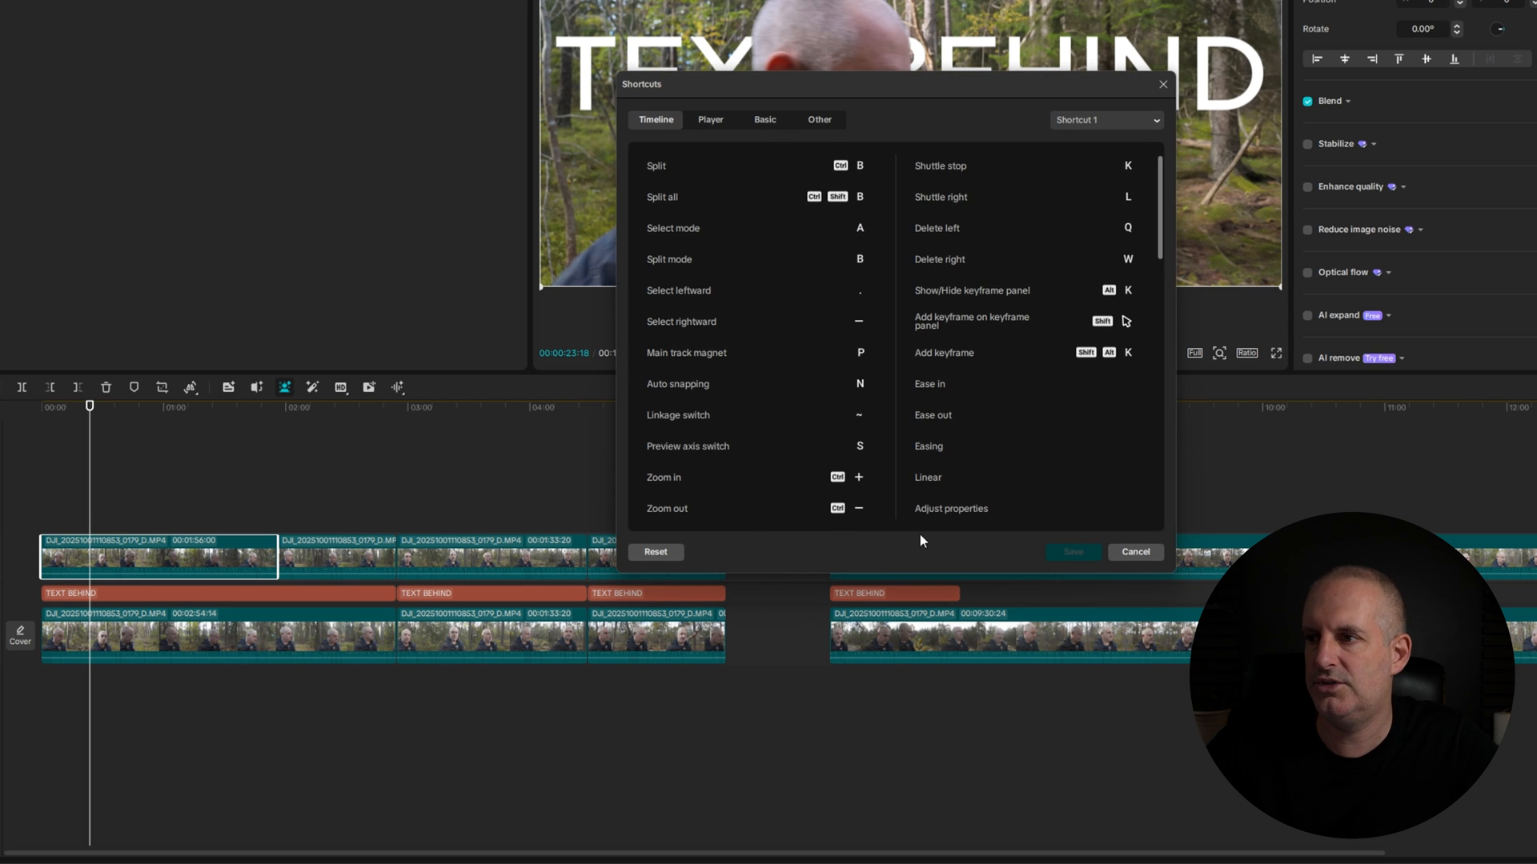
Step: Review the Timeline, Player, Basic and Other keyboard shortcut lists, and close them without changing anything
left_click(712, 120)
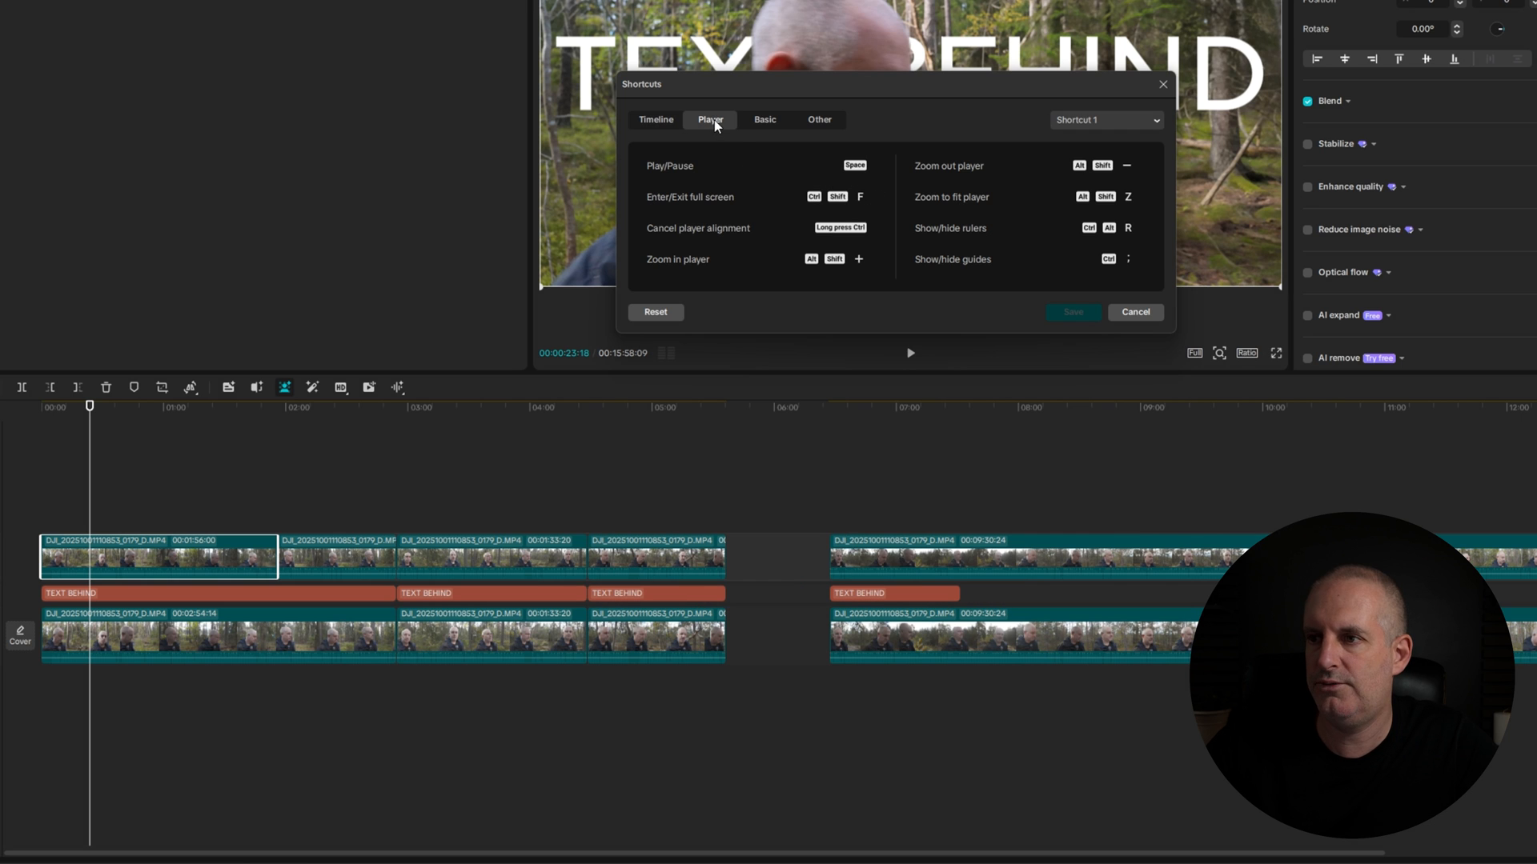
left_click(766, 122)
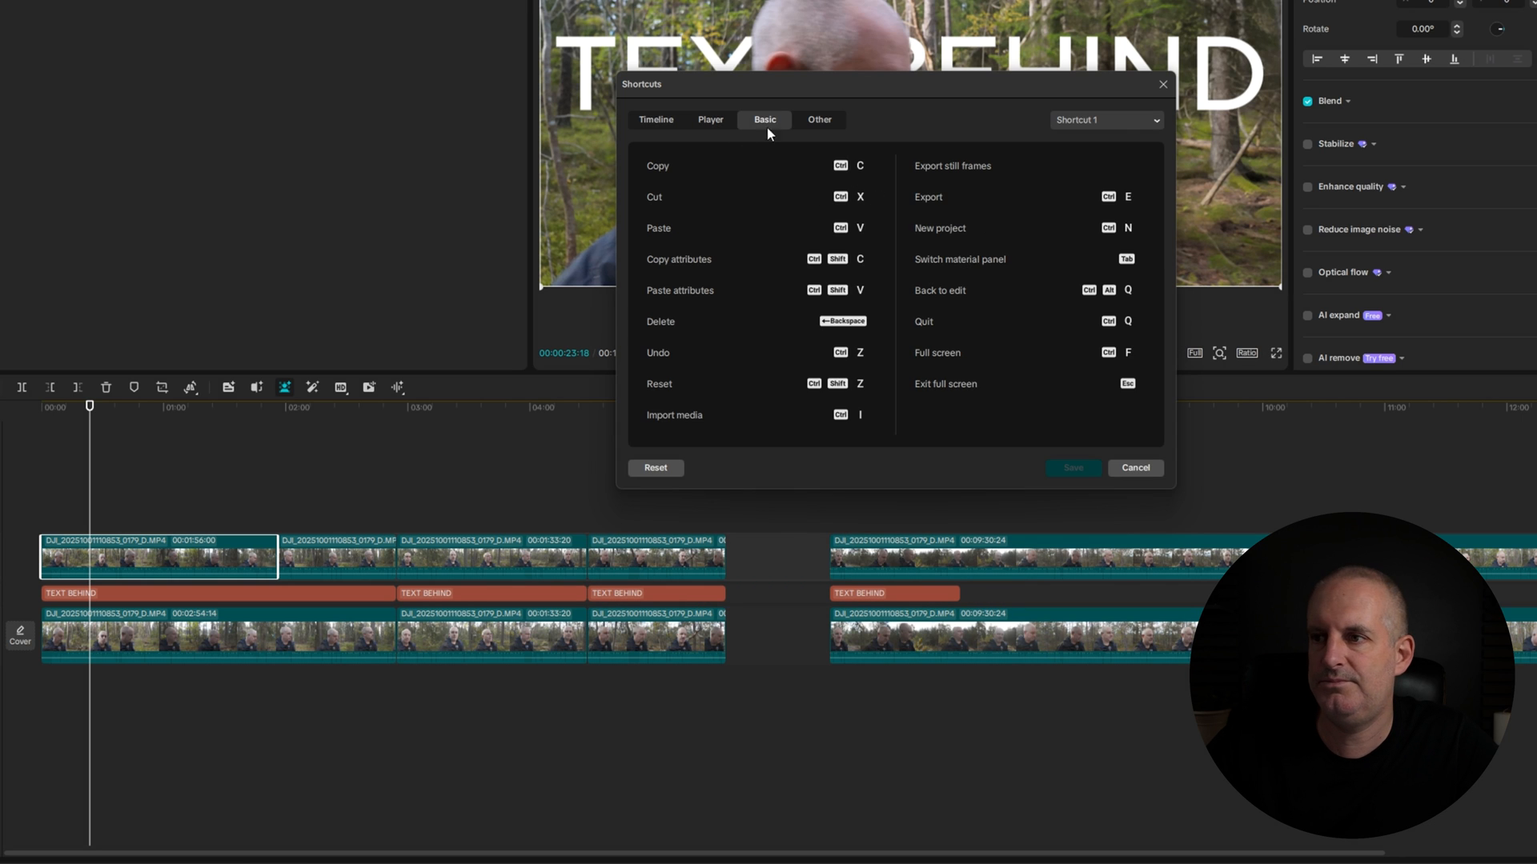
left_click(821, 119)
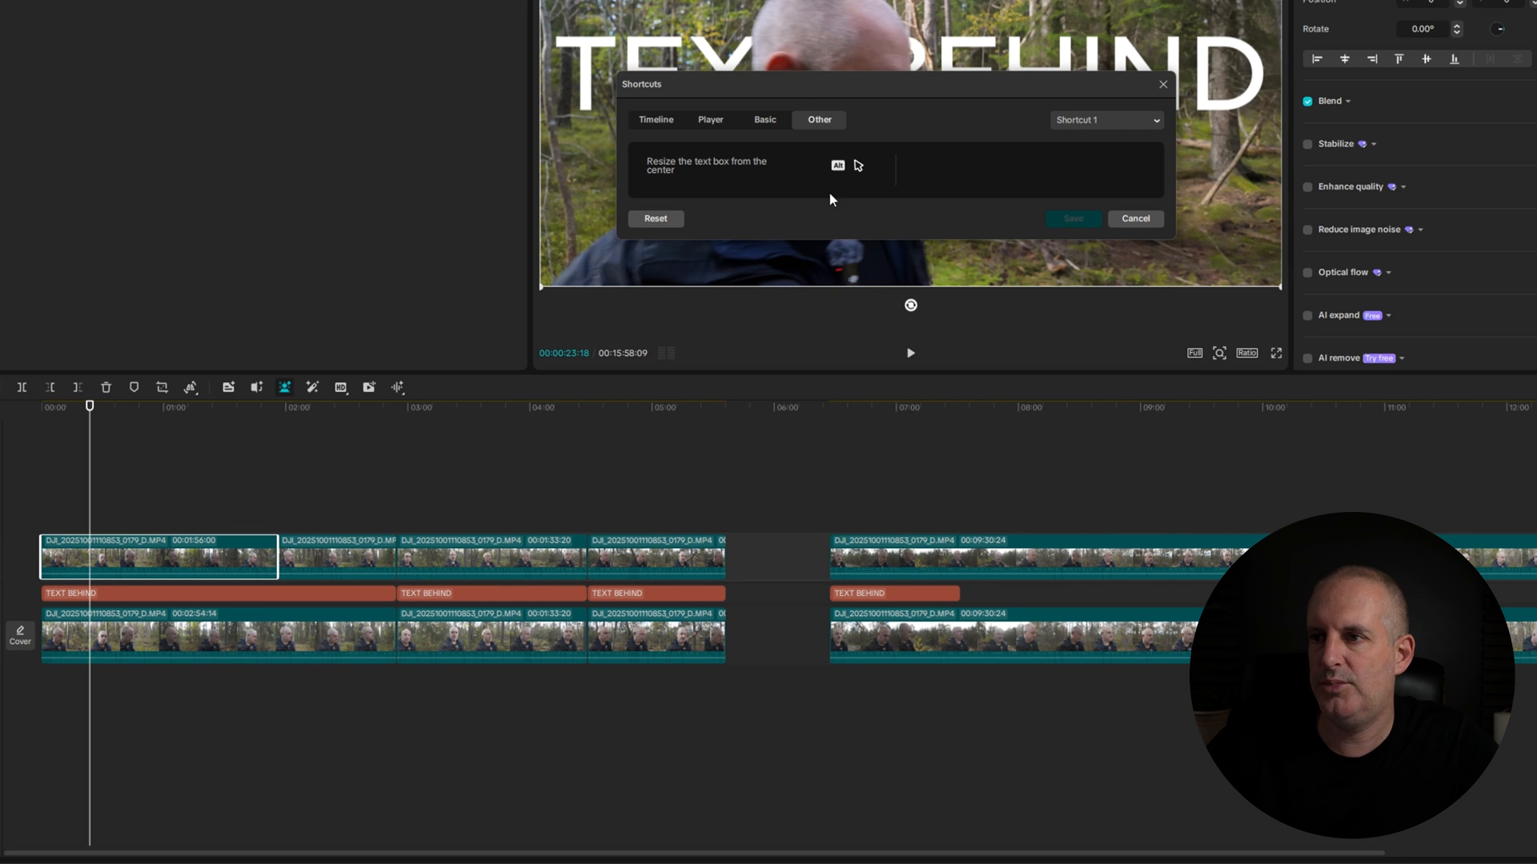
left_click(661, 125)
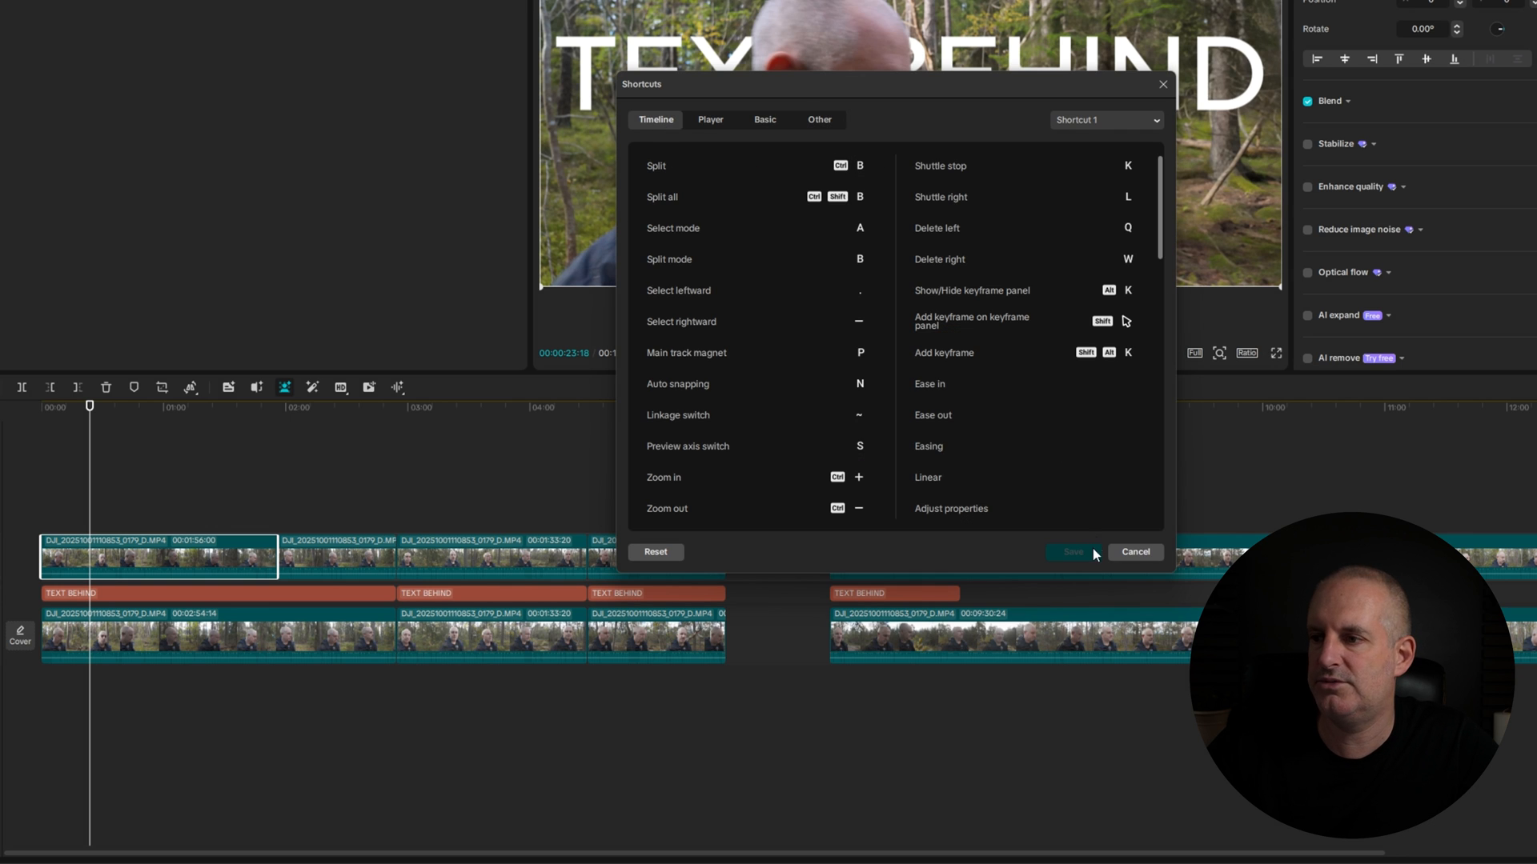
left_click(1138, 555)
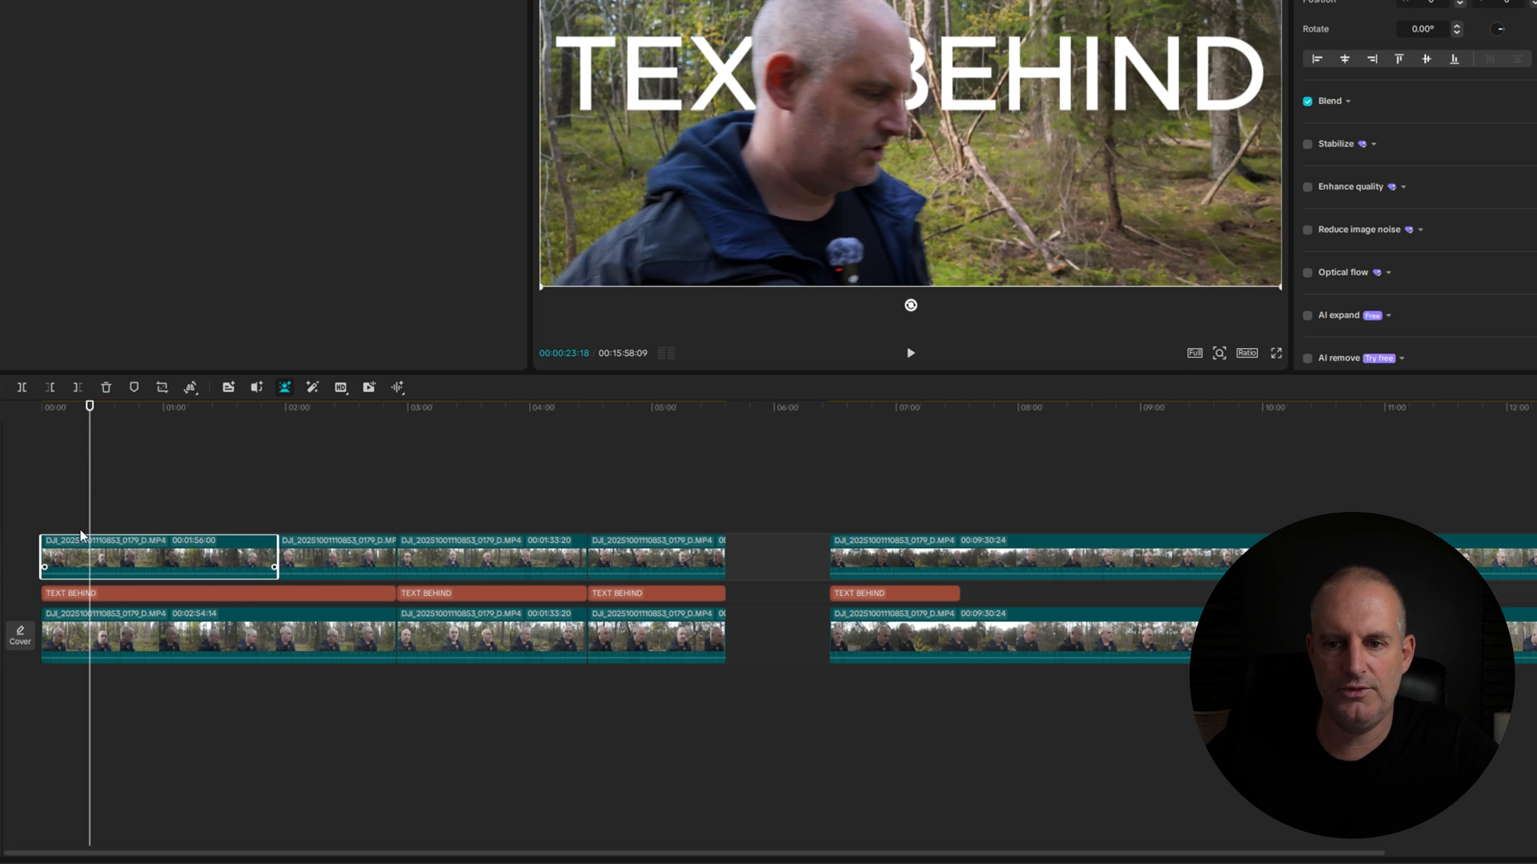
Step: Trim the first upper clip's beginning up to 00:00:23:18 and then 00:00:46:08, and the first lower clip's up to 00:00:46:08
key("q")
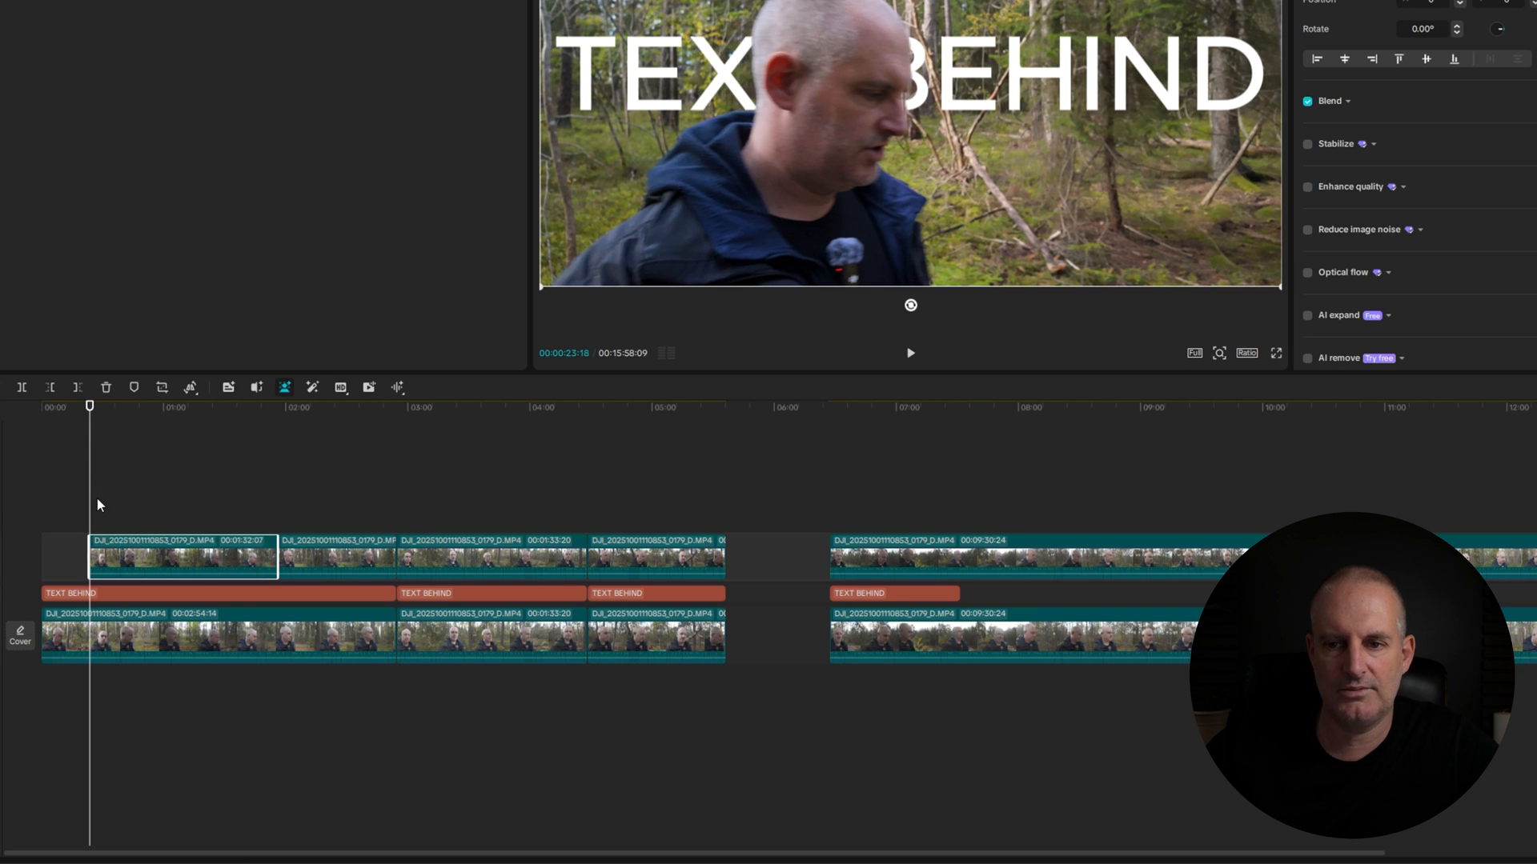
left_click(135, 410)
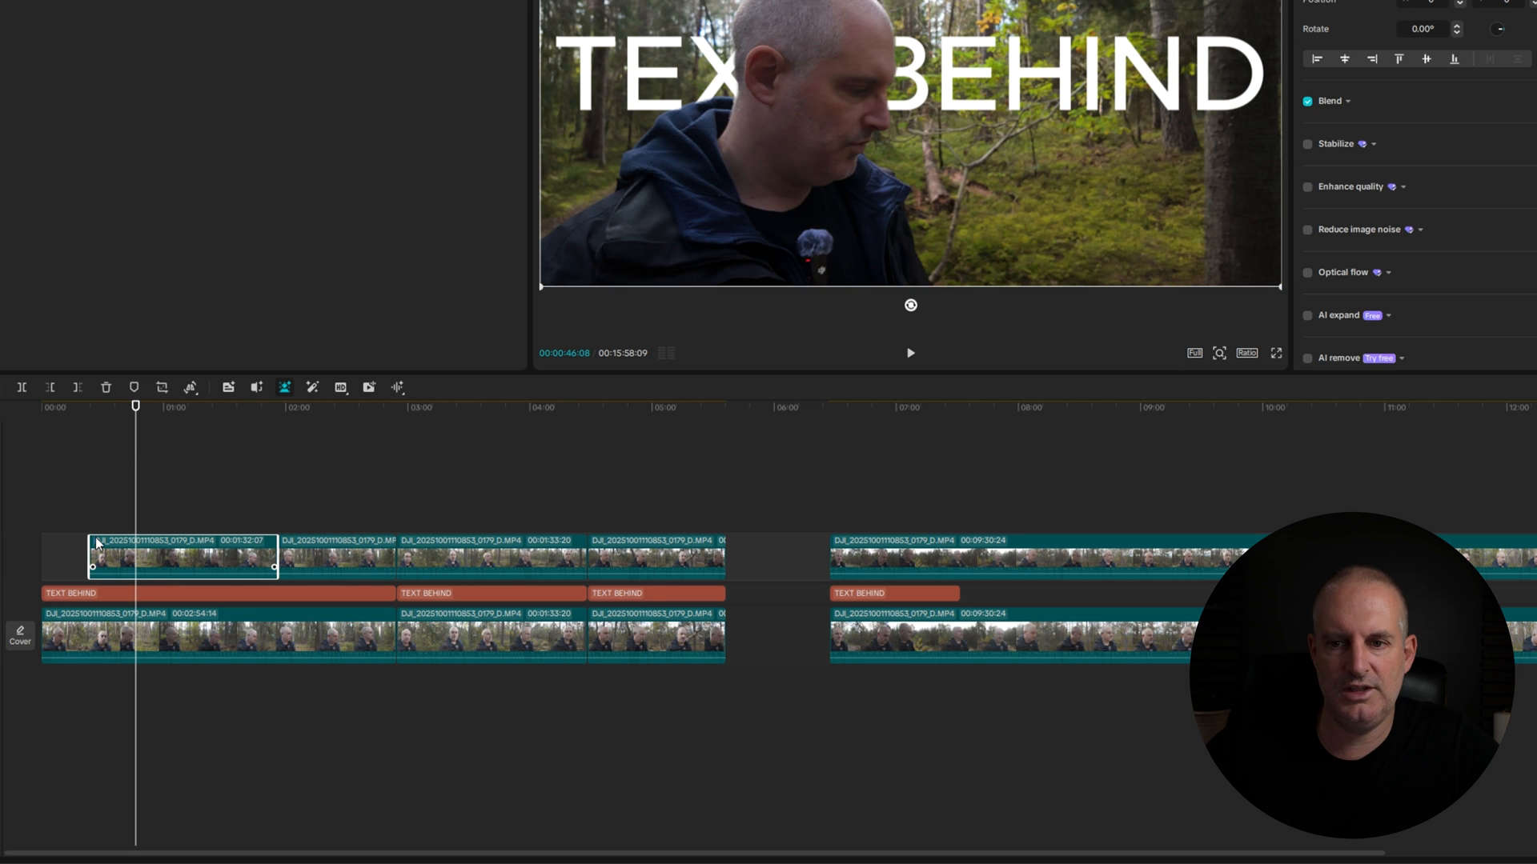
key("q")
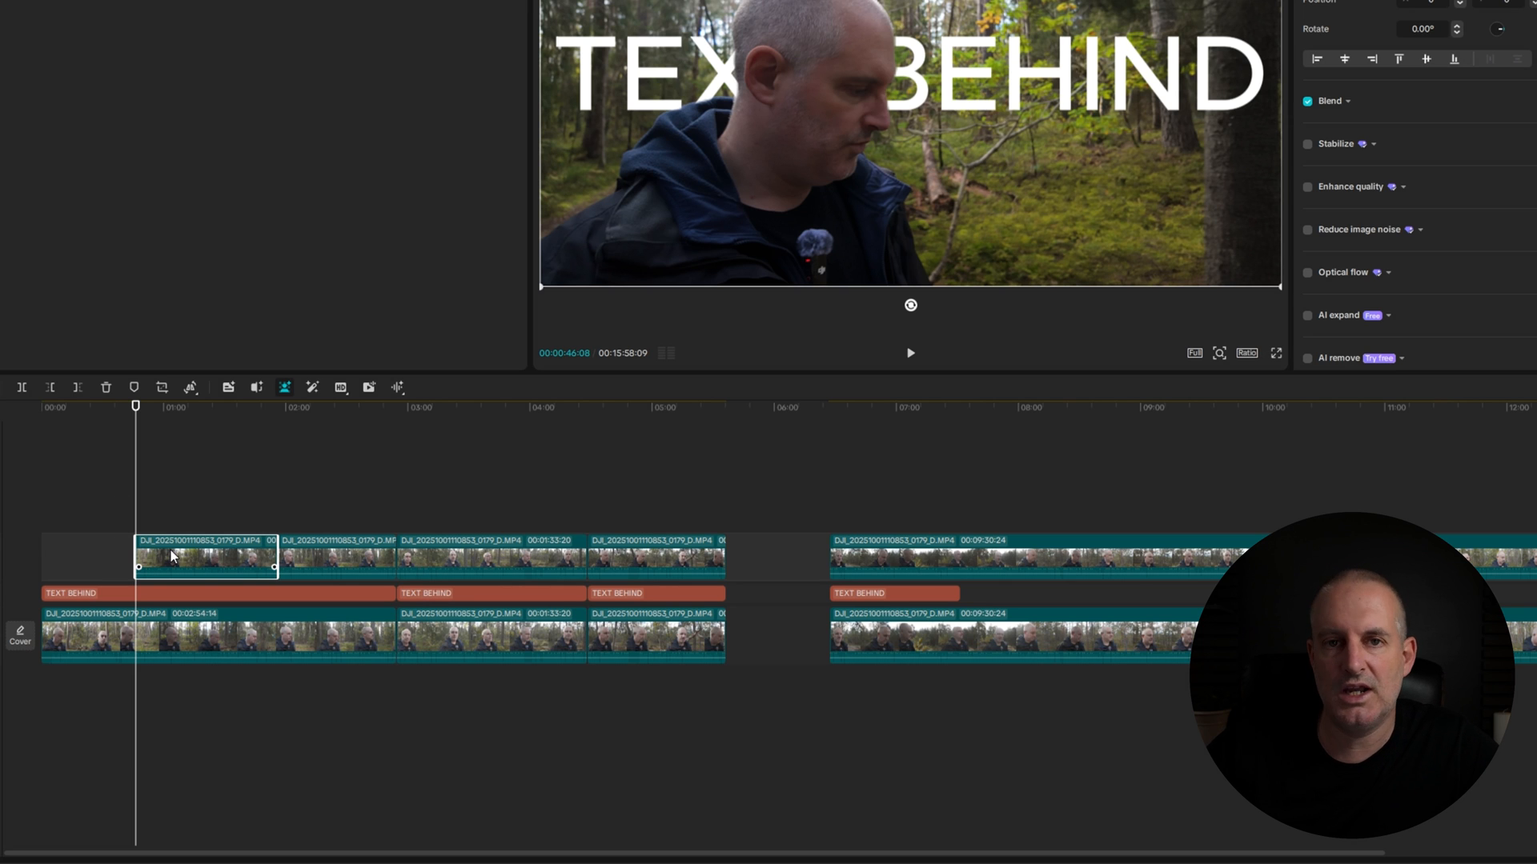
left_click(138, 615)
key("q")
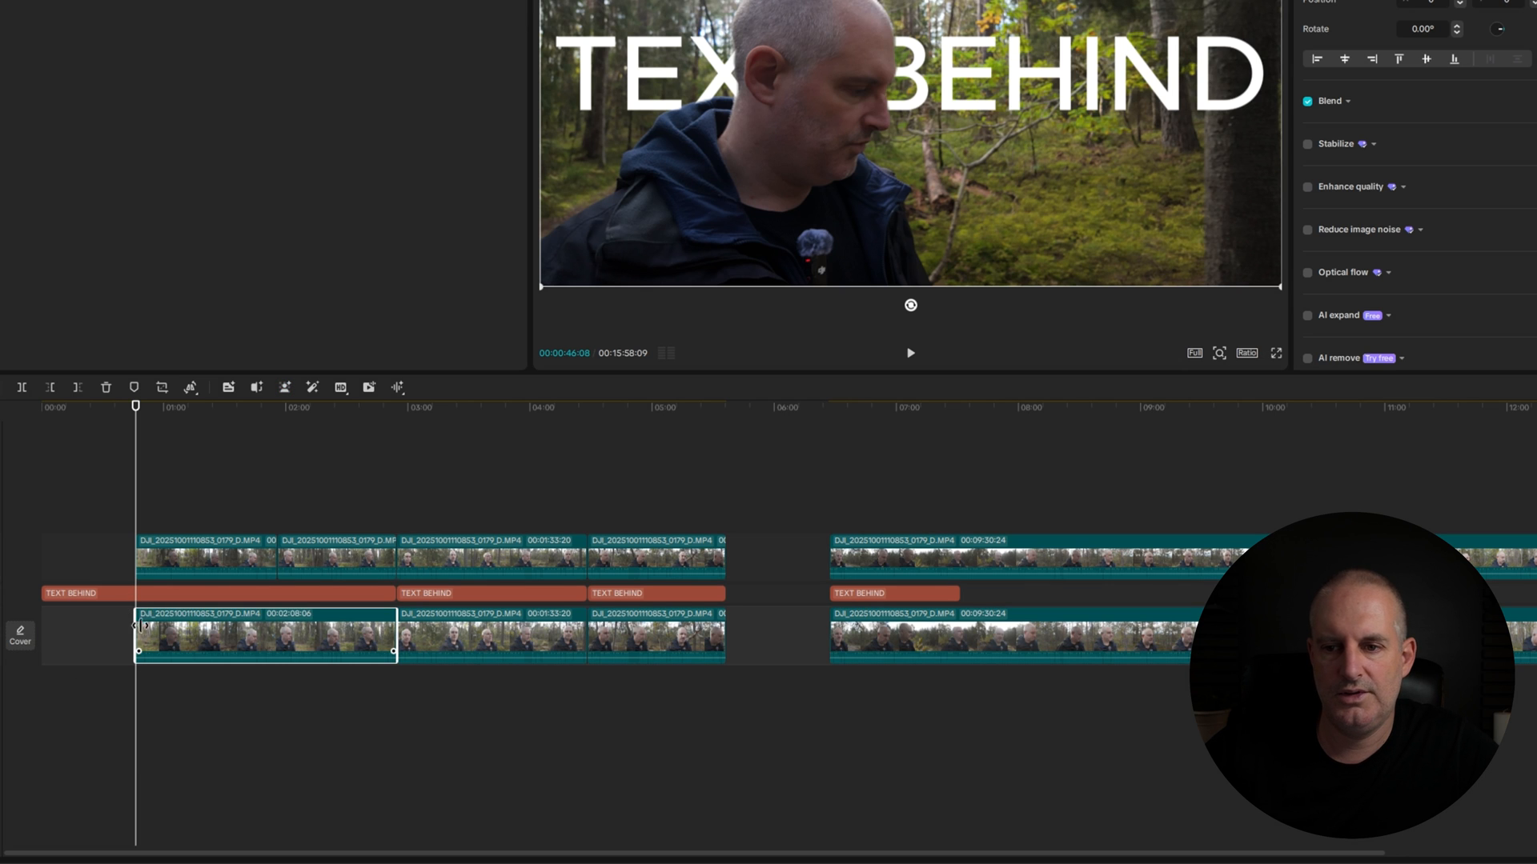
Step: Trim the first text's beginning up to 00:00:46:08, and trim the ends of the clips and text just before the gap back to 00:05:05:22
left_click(132, 593)
key("q")
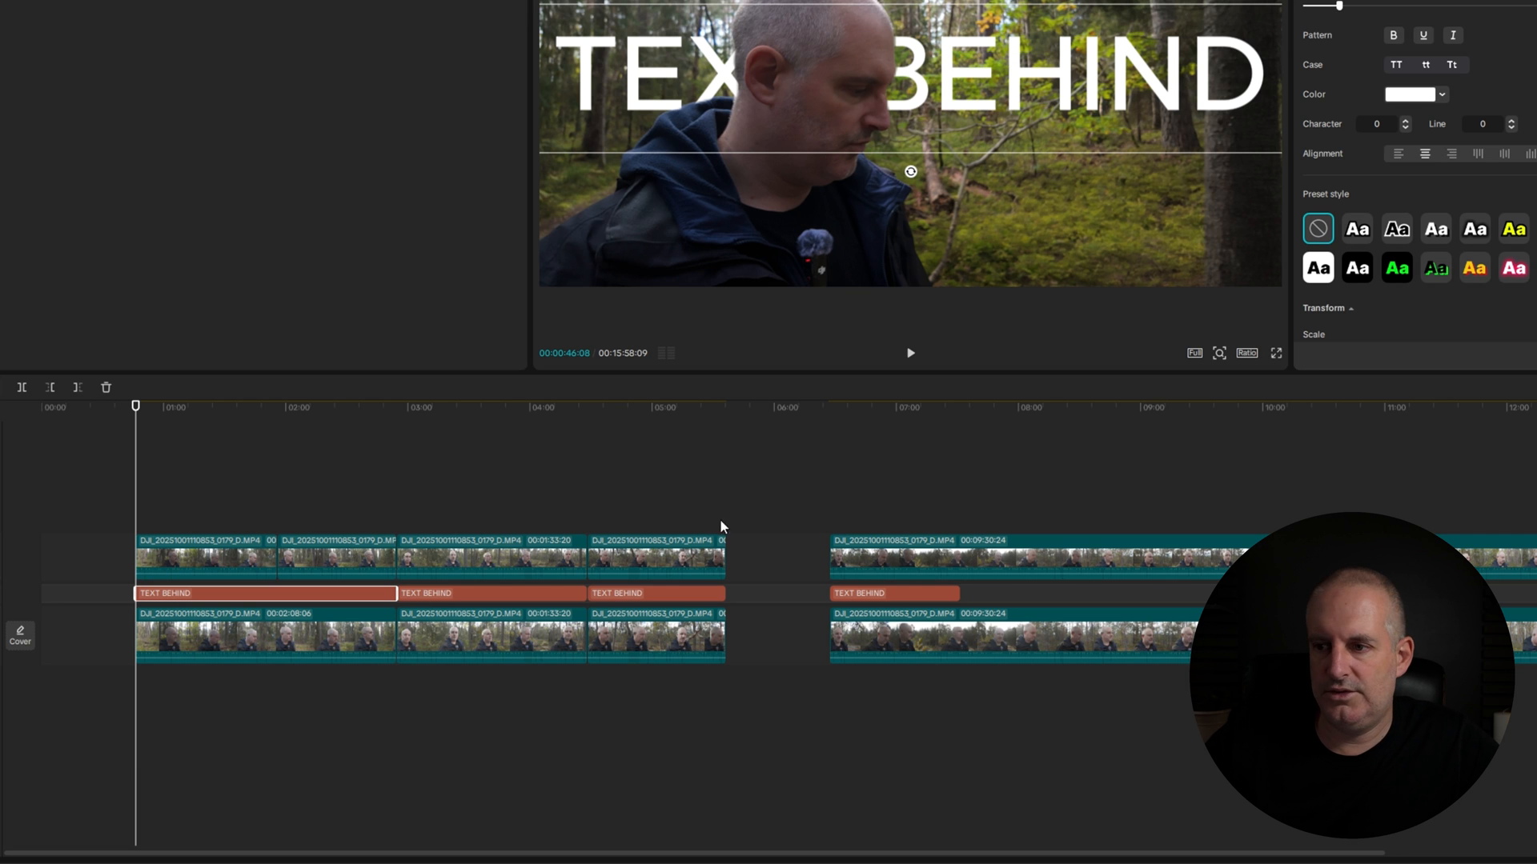
left_click(663, 449)
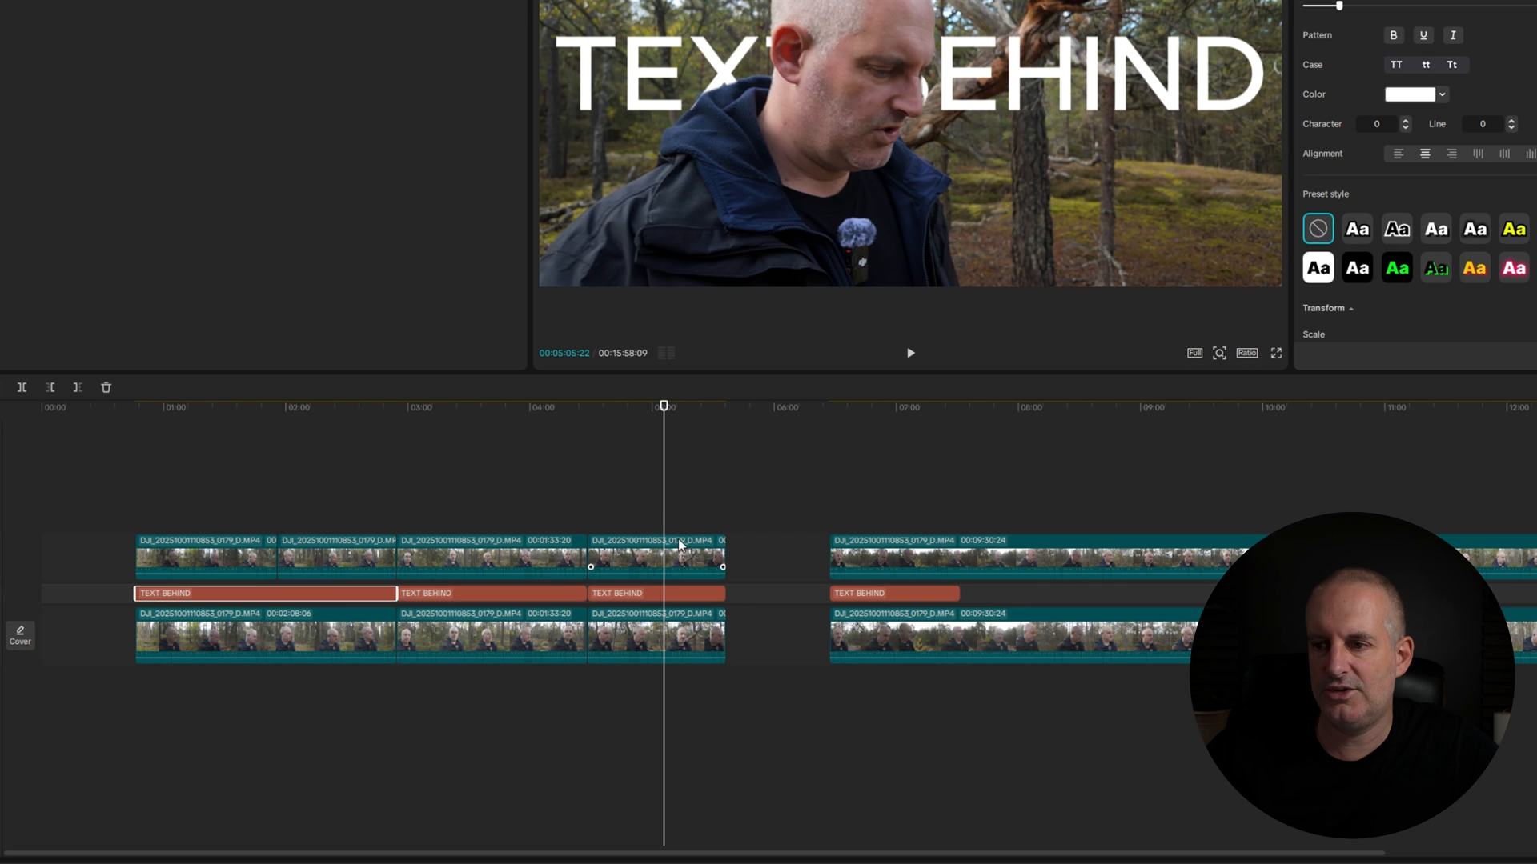
key("w")
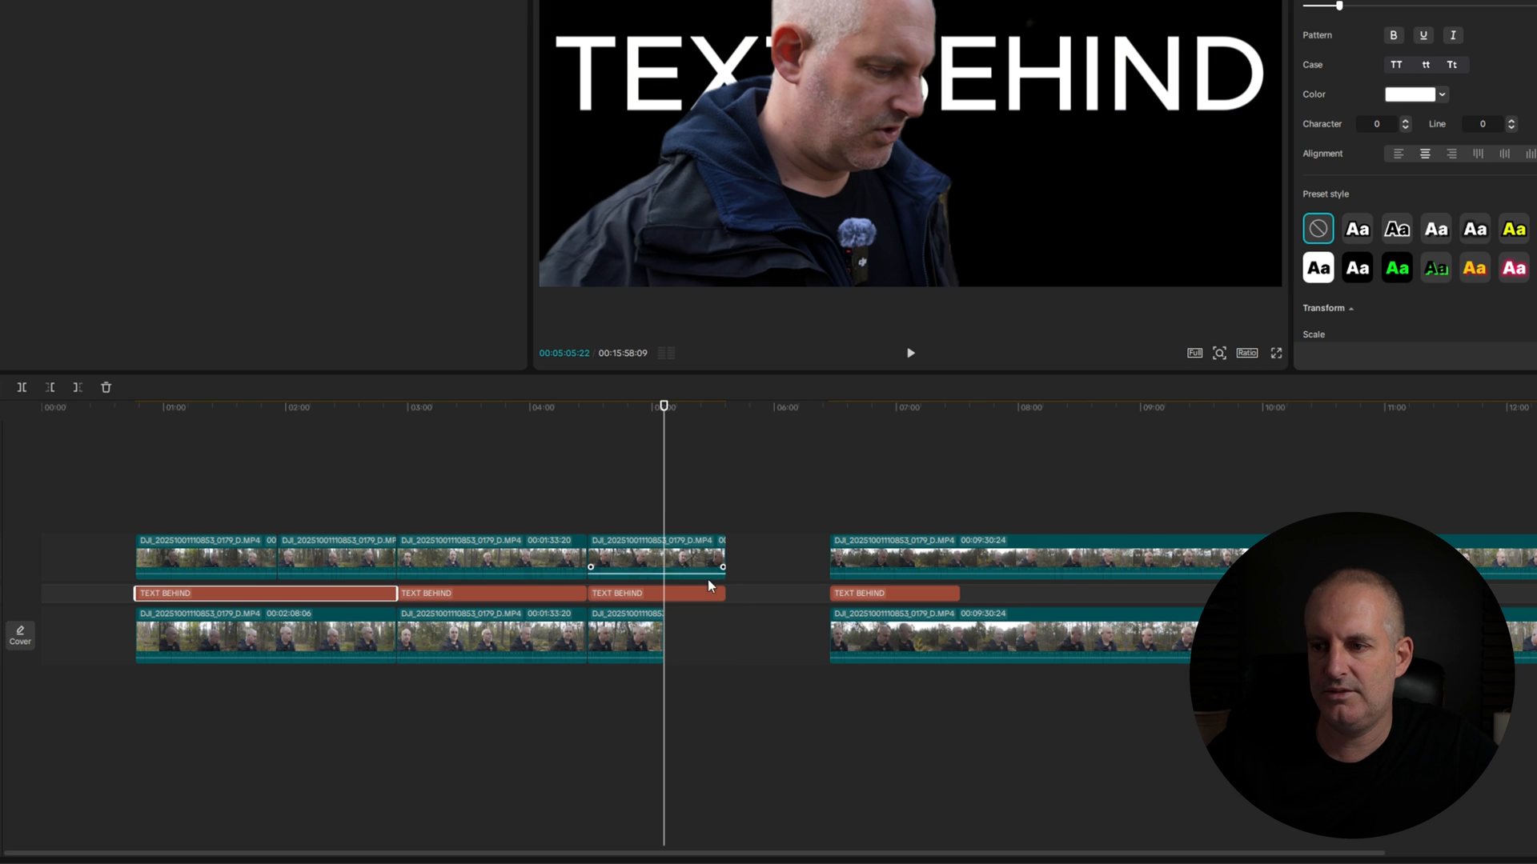
left_click(706, 568)
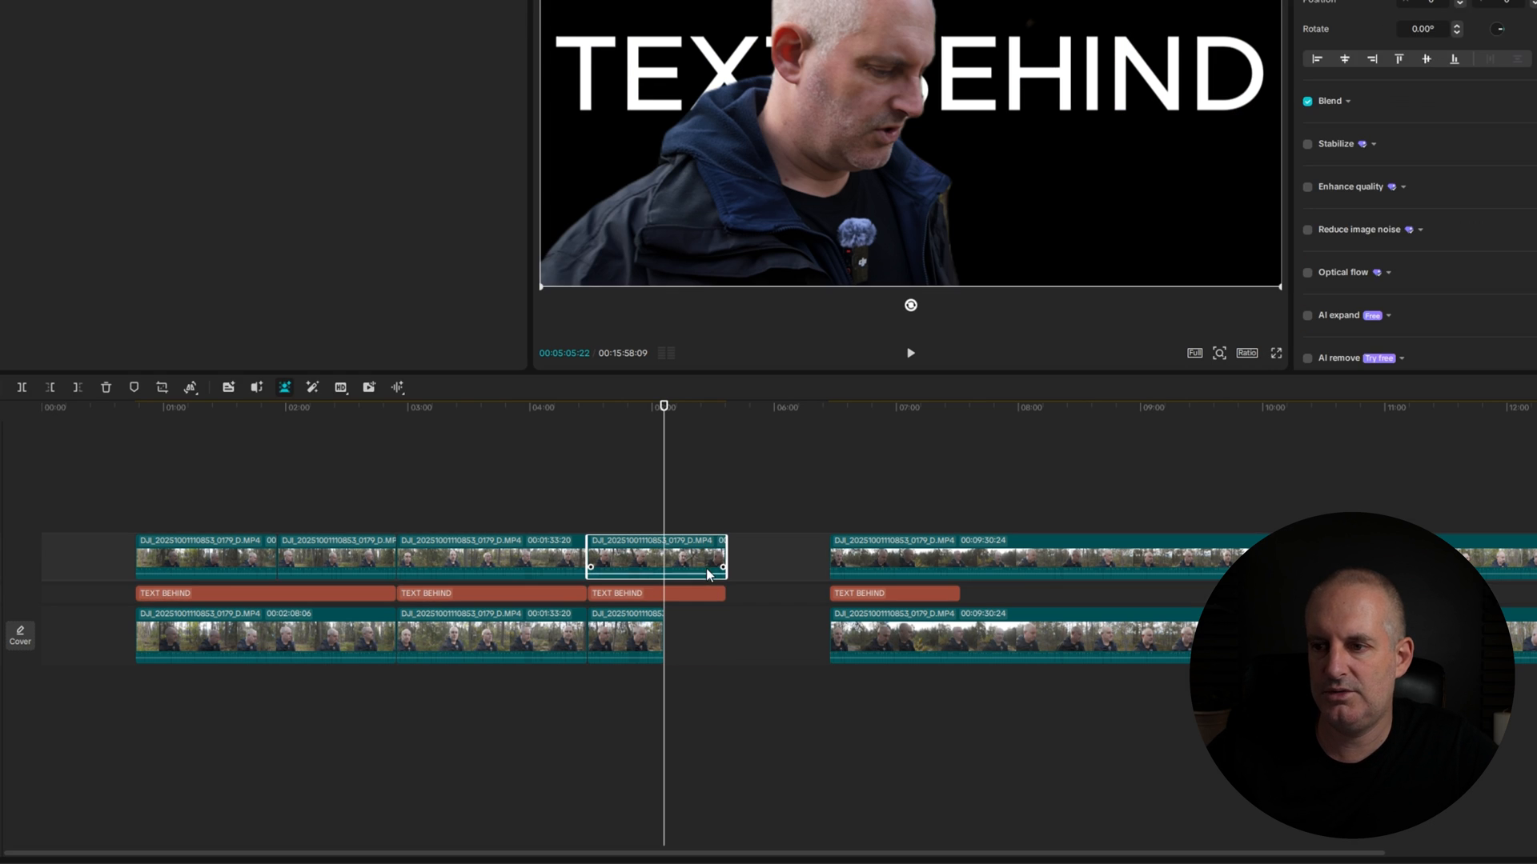
key("w")
left_click(675, 594)
key("w")
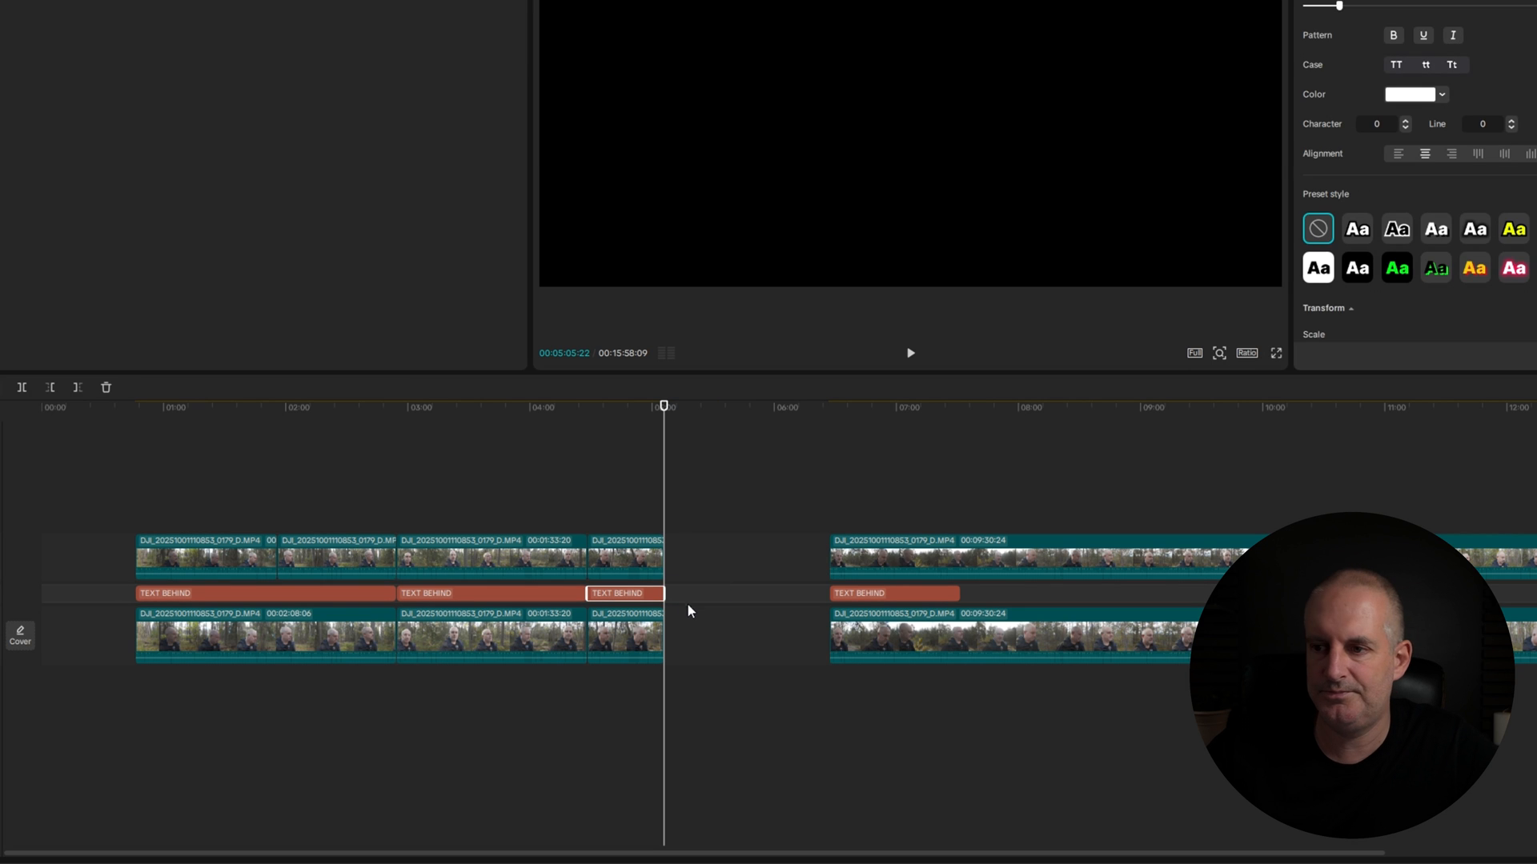
Step: Select both clips and the text just before the gap together, and trim all their ends back to 00:04:42:22 at once
left_click(718, 444)
left_click_drag(700, 431, 623, 693)
left_click(617, 413)
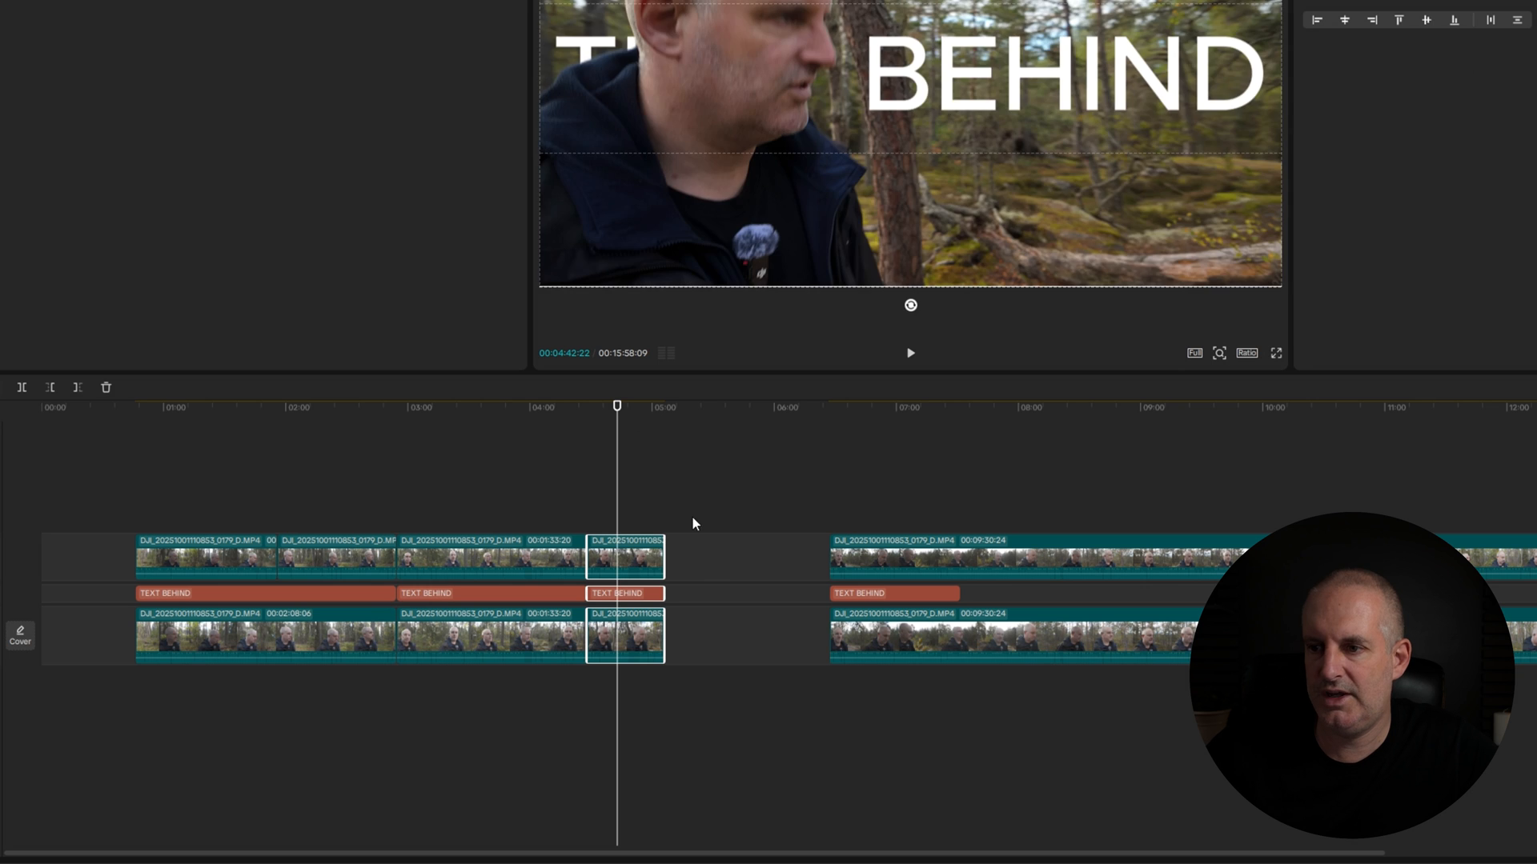
key("w")
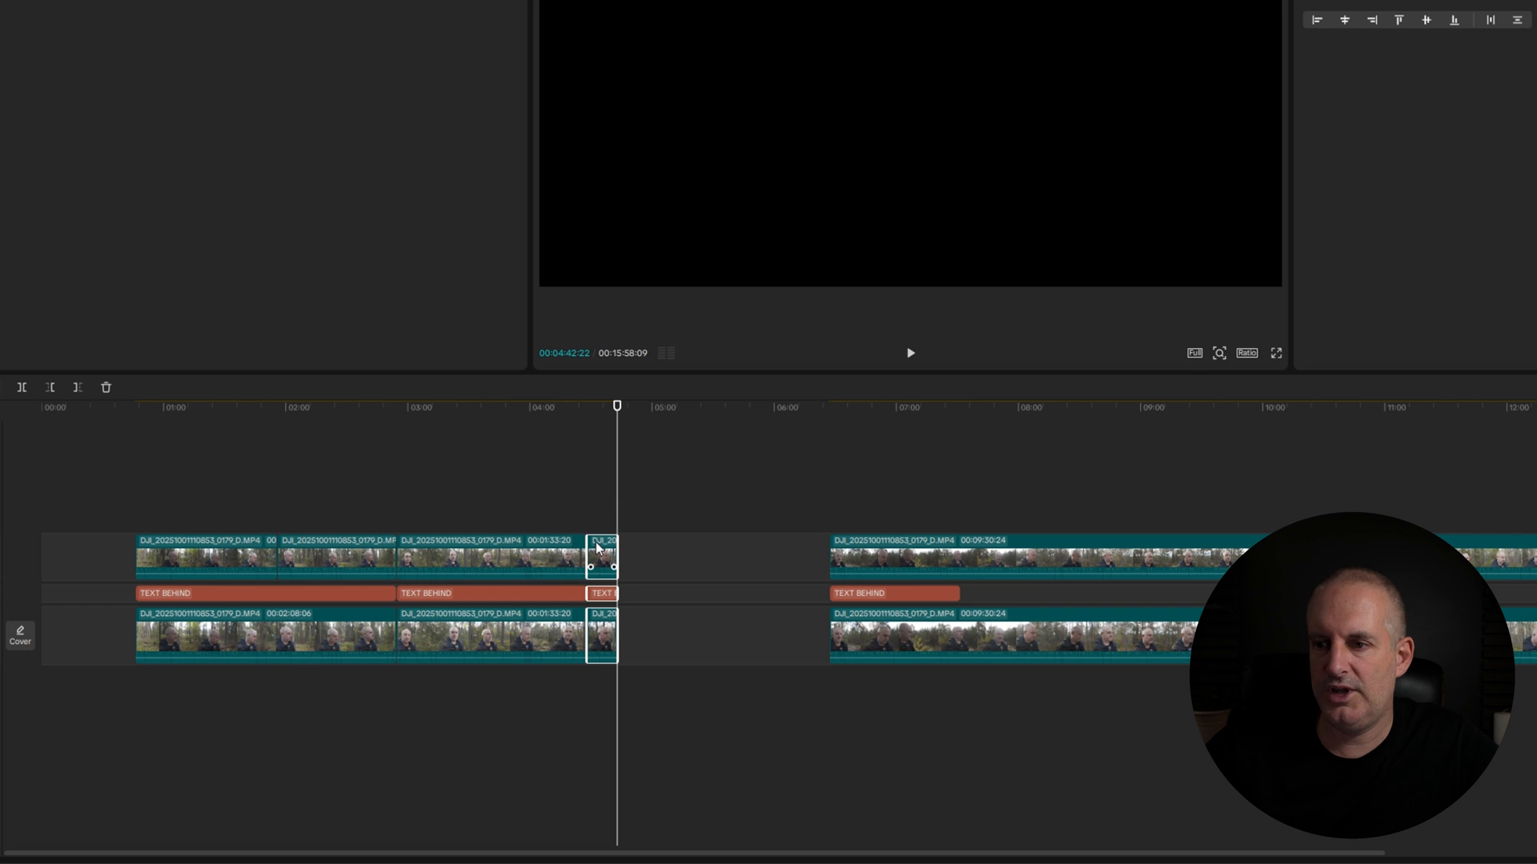
Step: Move the short trimmed clips and text past the gap, scattering clip copies over separate tracks between about 07:10 and 08:30
left_click_drag(600, 551, 1036, 621)
left_click_drag(959, 484, 1073, 448)
left_click_drag(1015, 547, 946, 640)
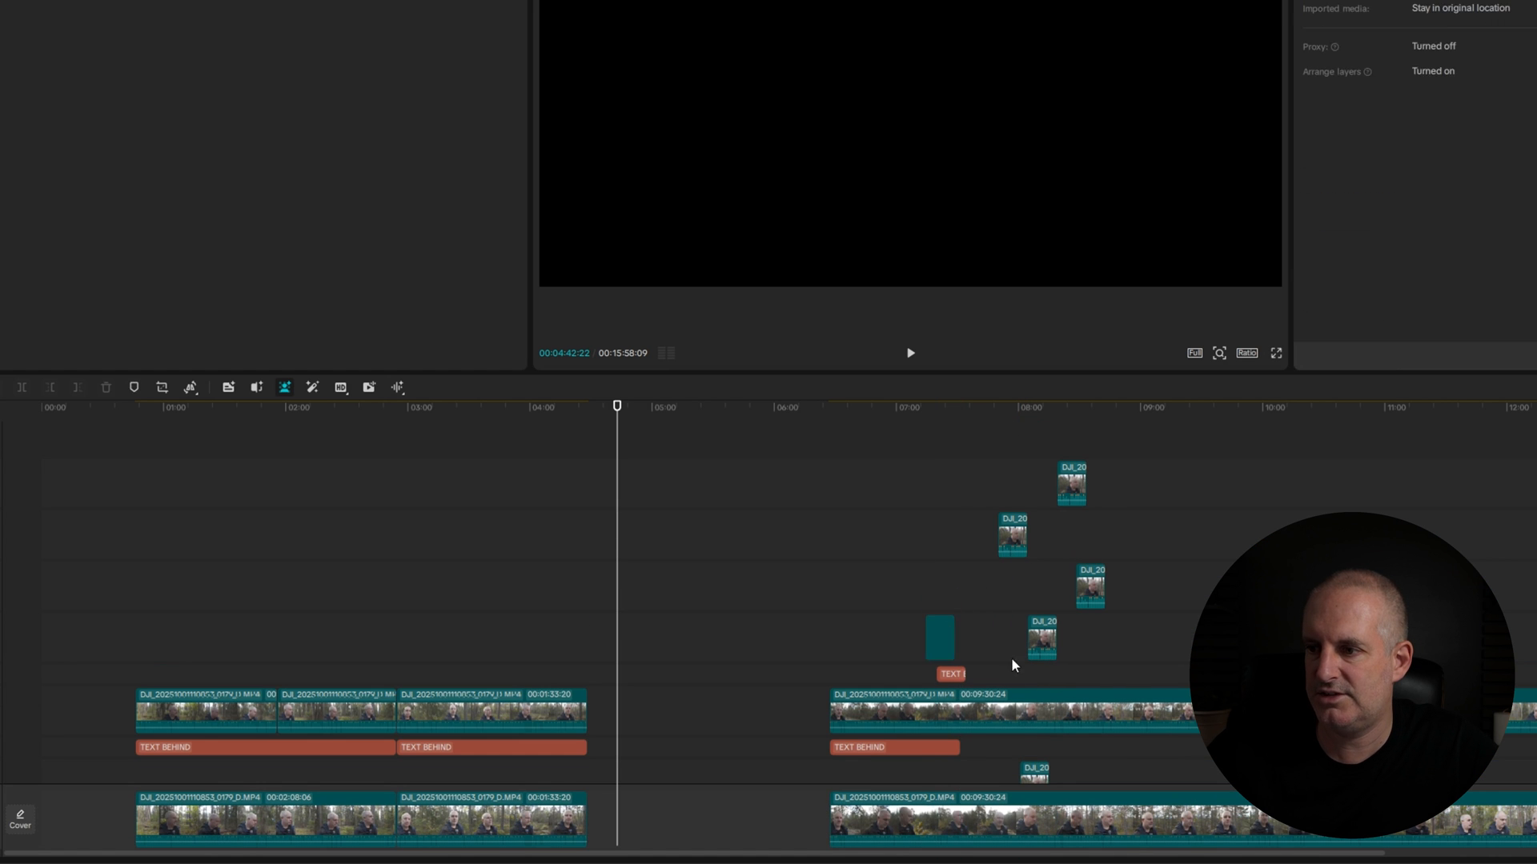
scroll(1146, 589, "down", 2)
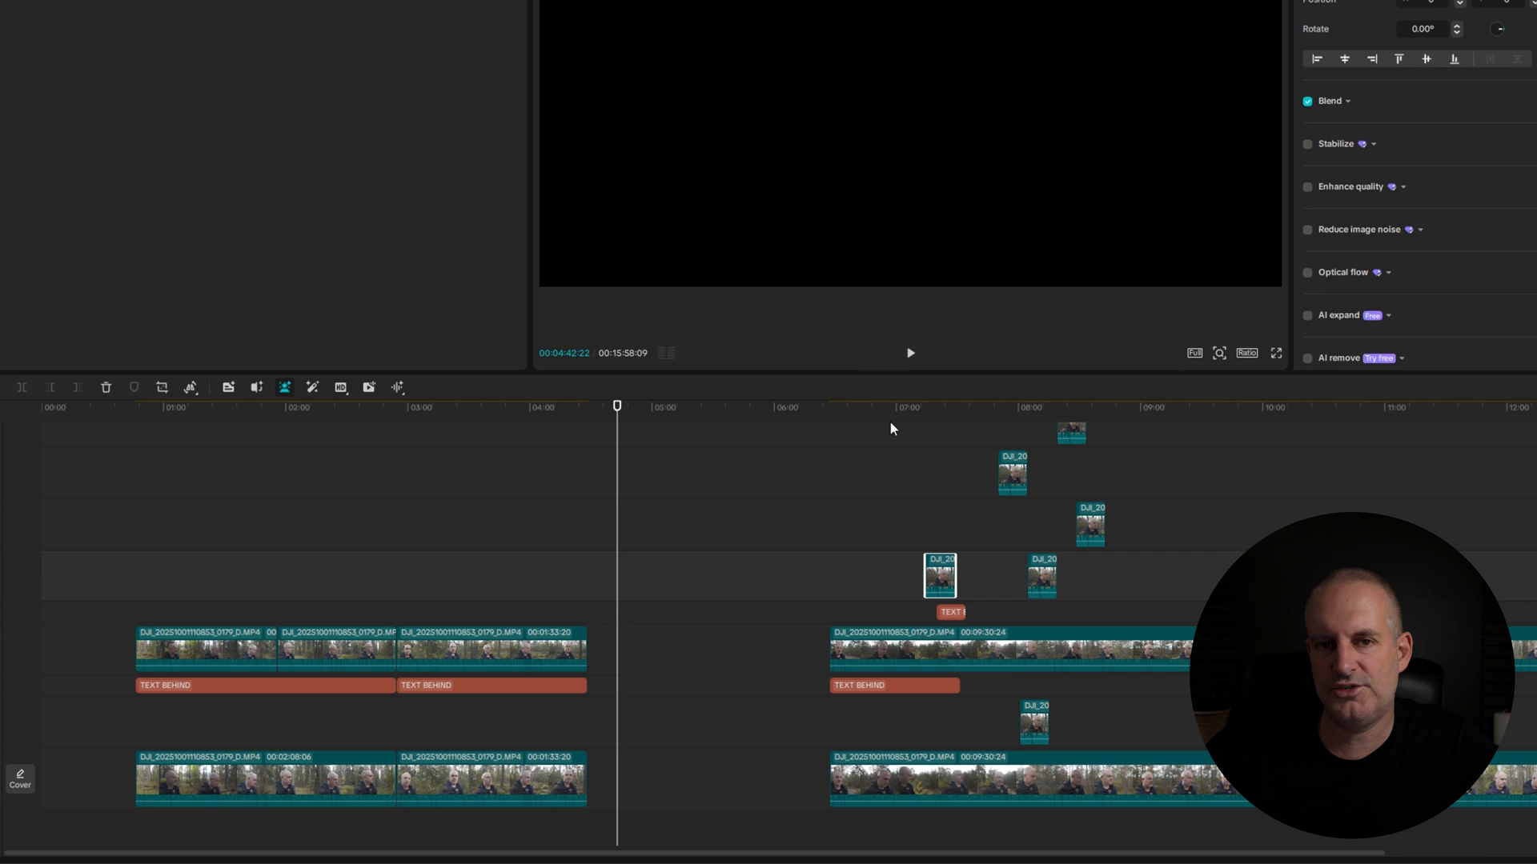
Step: Place the playhead at 00:06:27:10, try selecting everything after it, and move all segments before it together onto higher tracks
left_click_drag(808, 411, 829, 424)
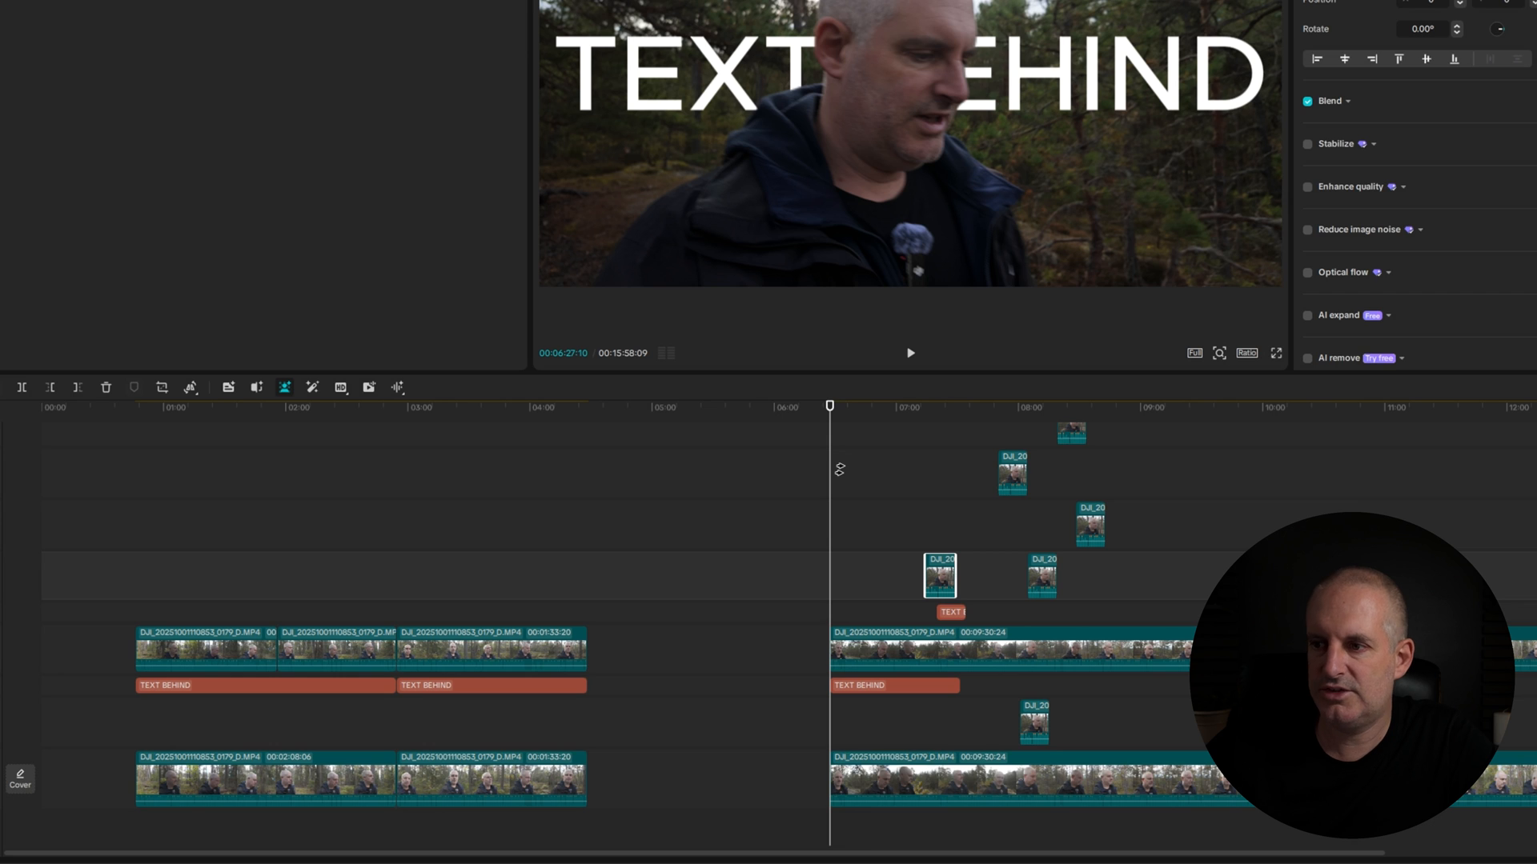
left_click(840, 470)
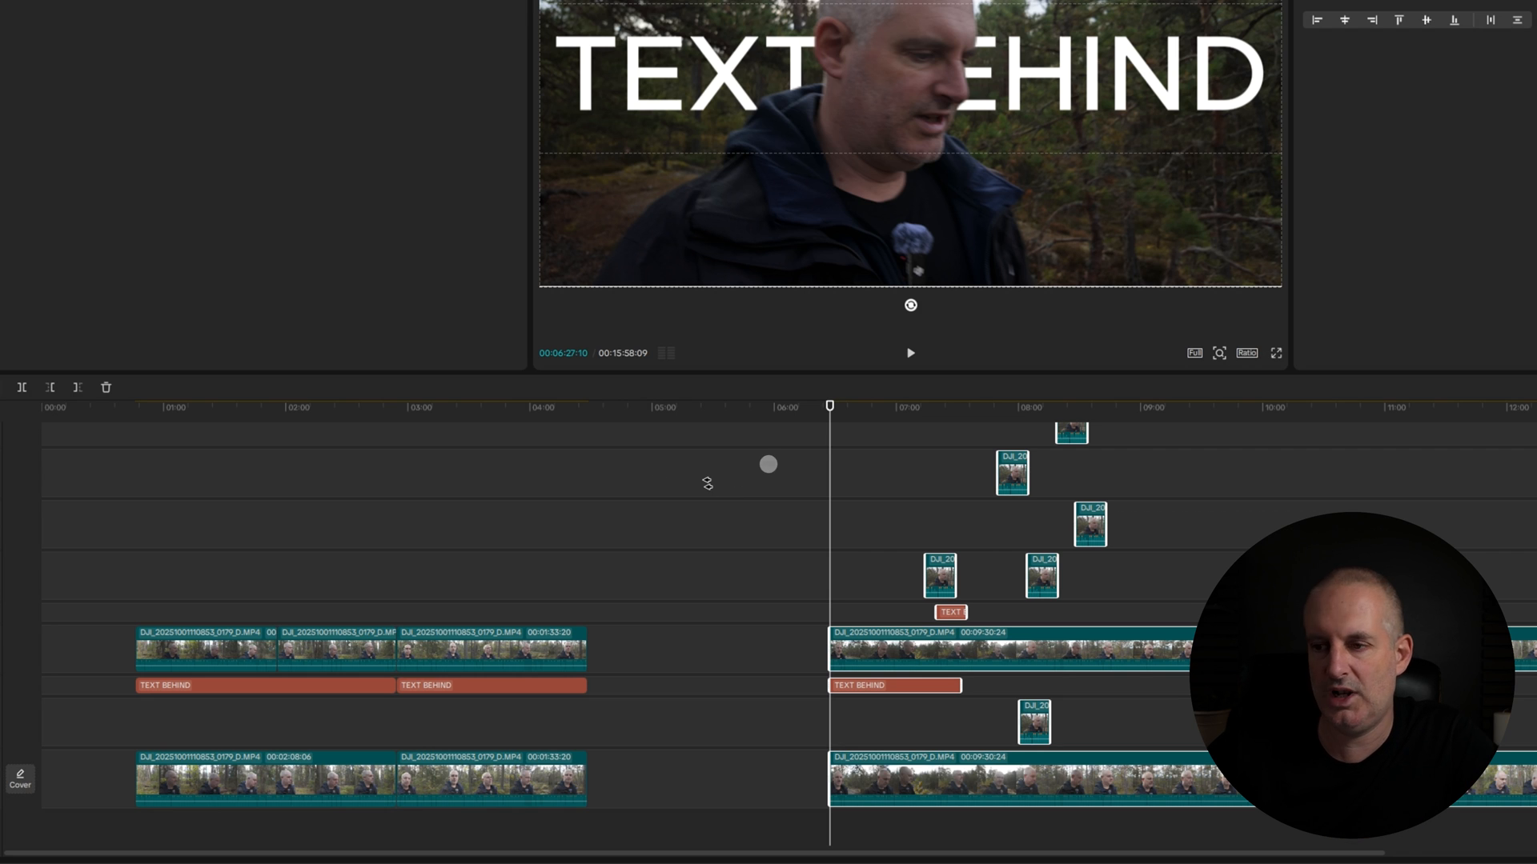
left_click(726, 483)
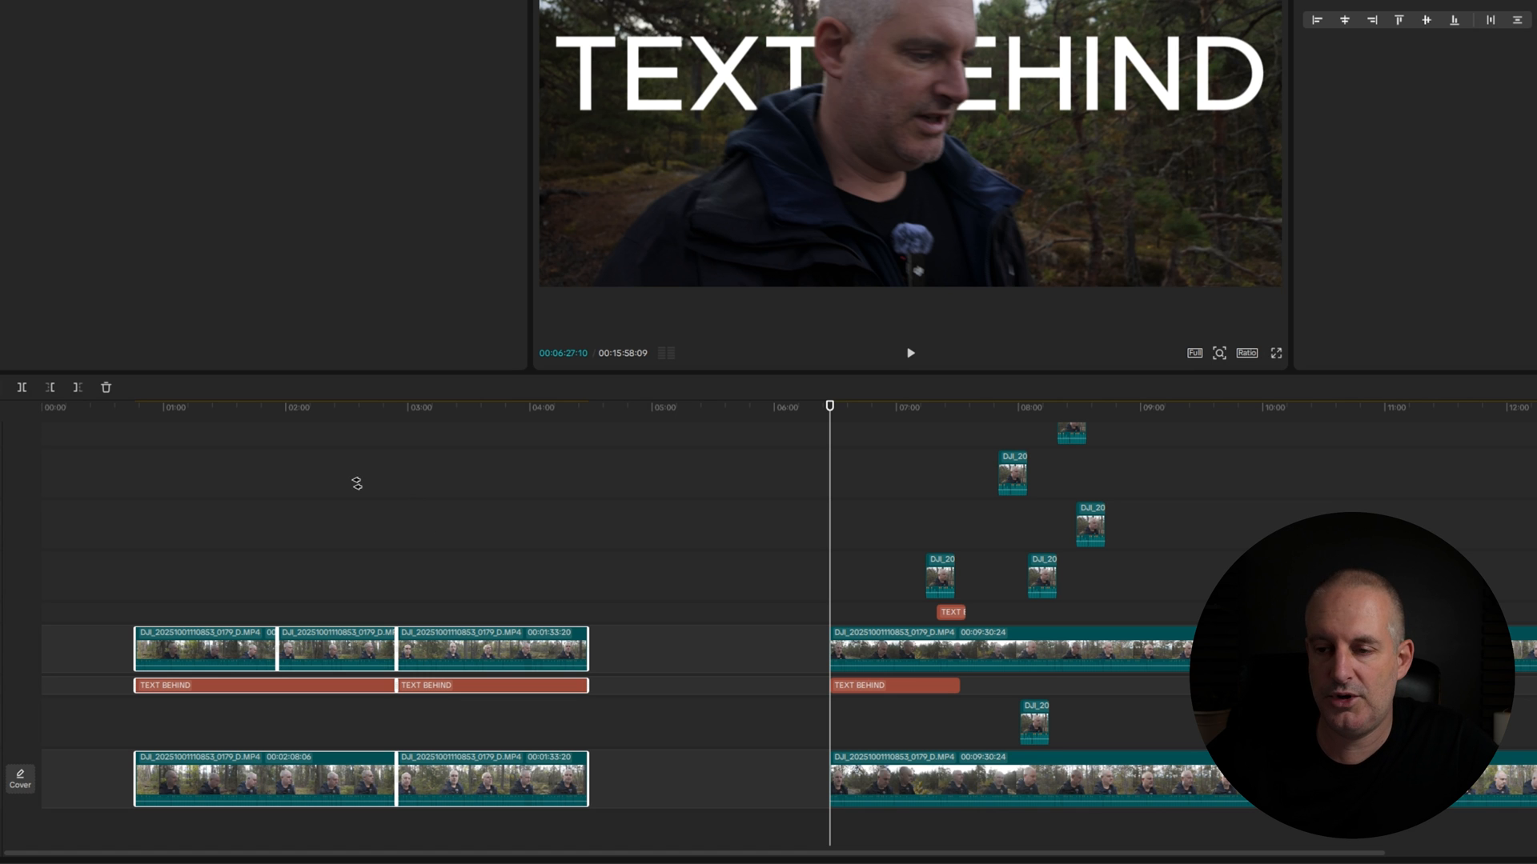
left_click_drag(177, 640, 181, 582)
Step: Select every segment after 00:06:27:10 on all tracks and move the group to start directly after the earlier clips
key("]")
left_click(856, 440)
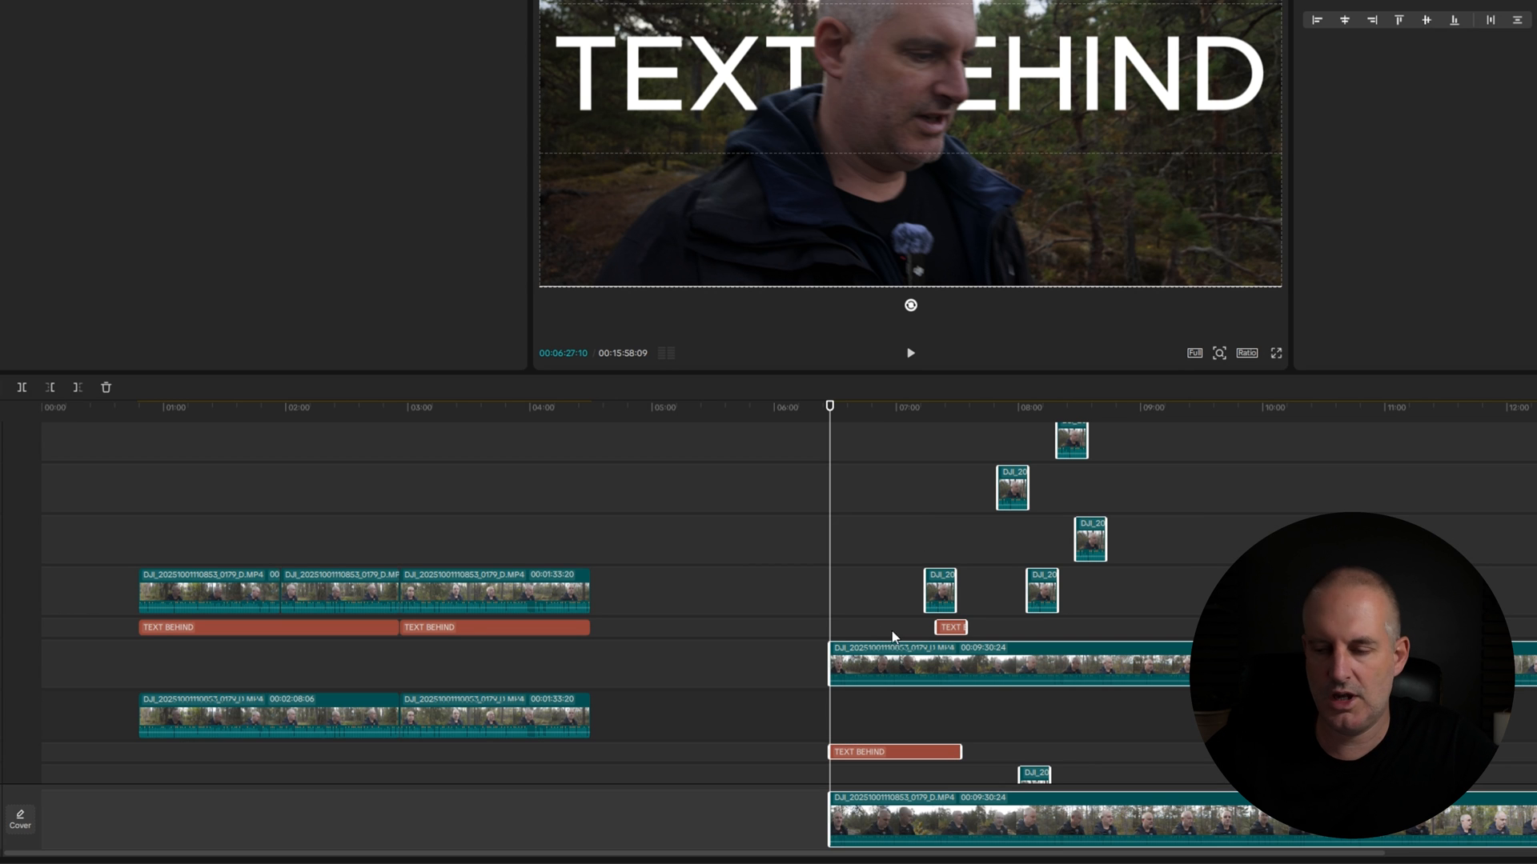
left_click_drag(896, 640, 946, 623)
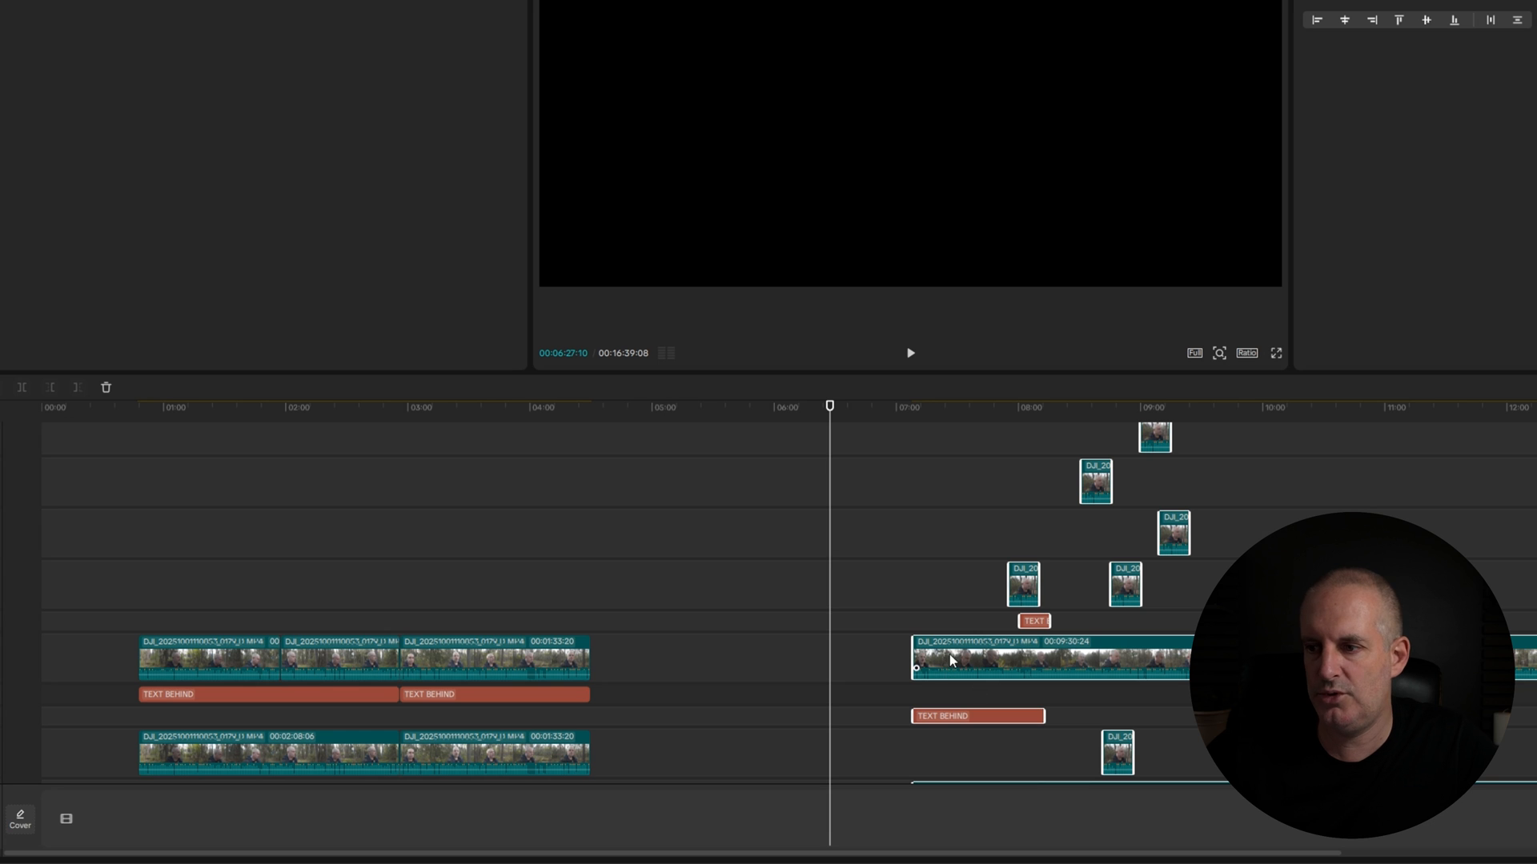
left_click_drag(961, 644, 638, 645)
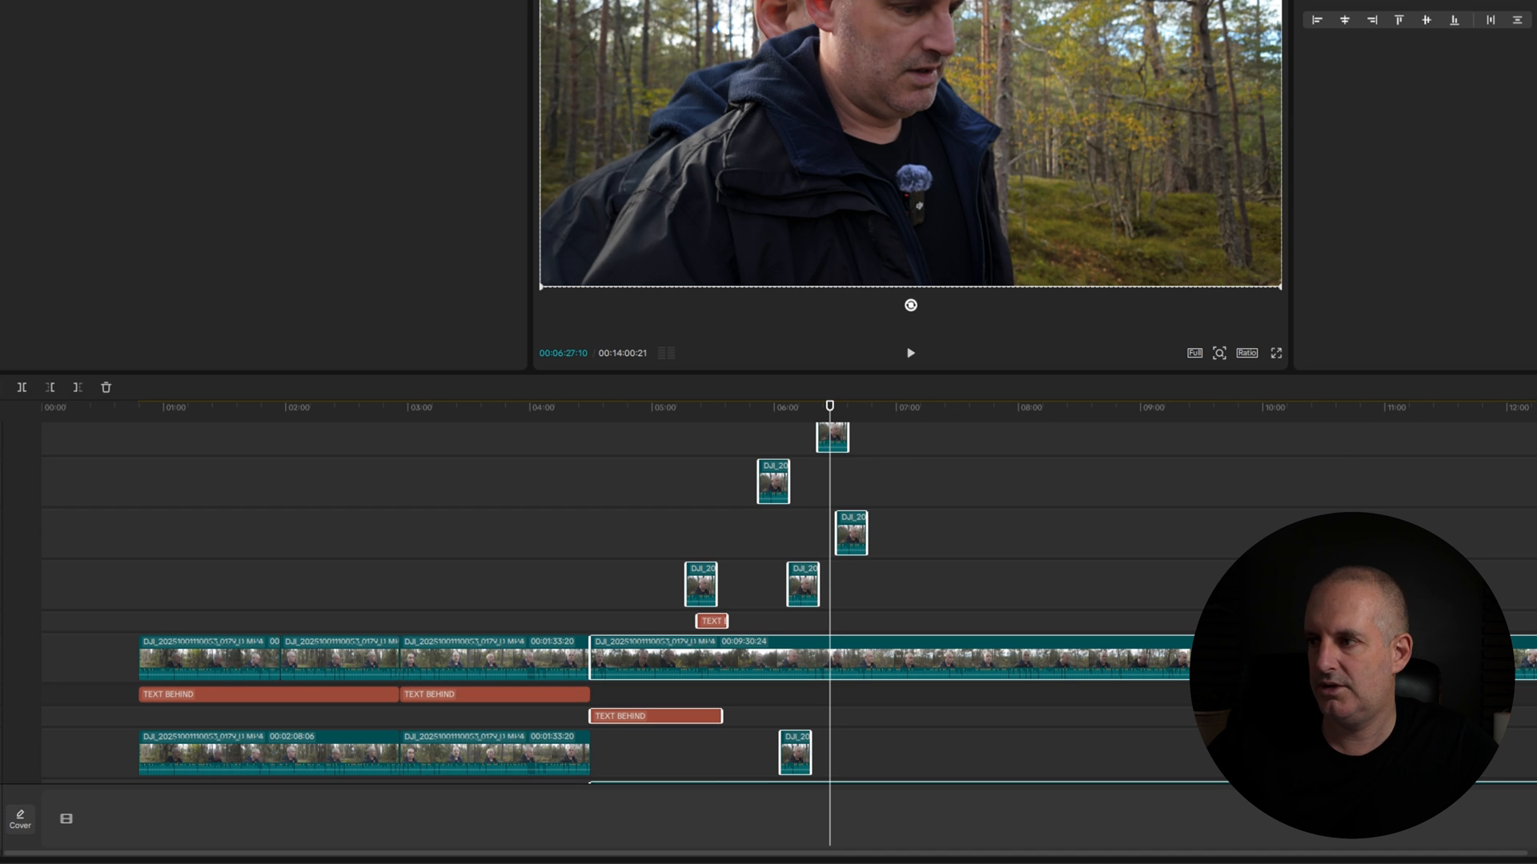
Step: Try to select the scattered segments and long clips across the tracks with selection boxes
scroll(829, 608, "down", 6)
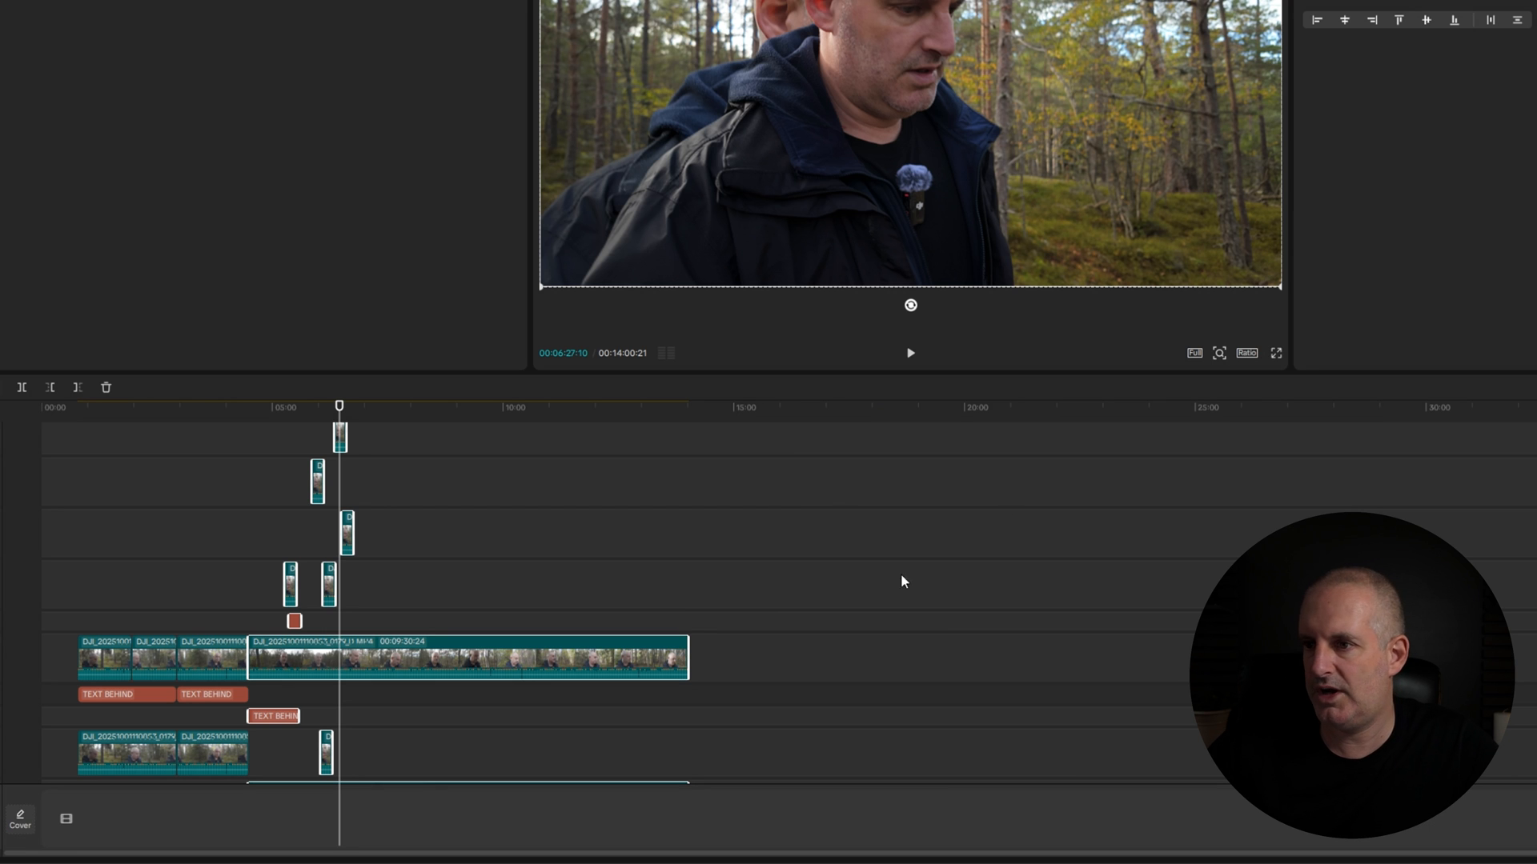
scroll(902, 582, "up", 2)
scroll(983, 575, "down", 2)
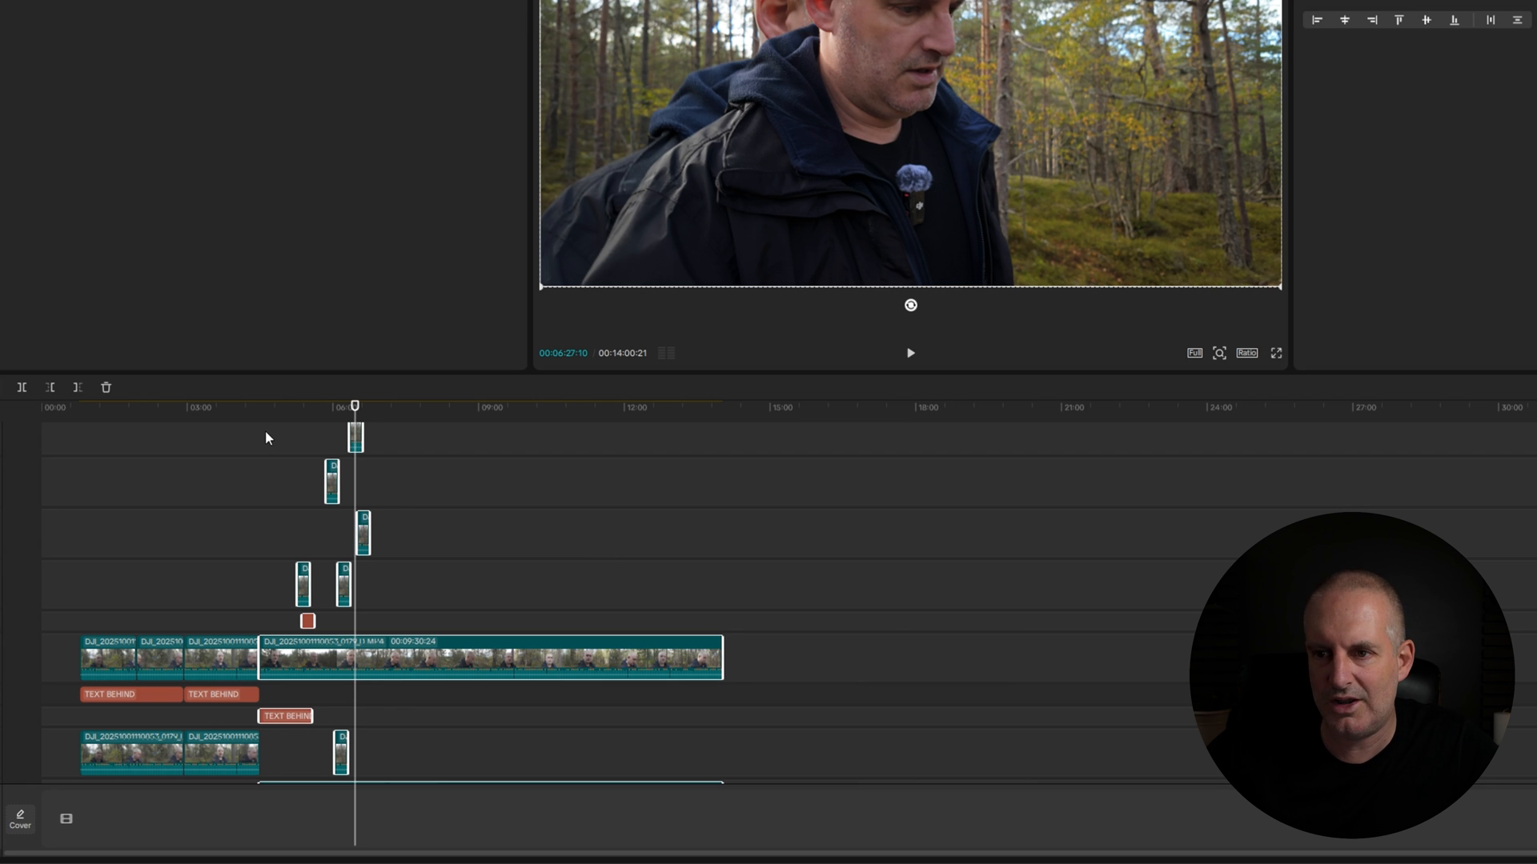
left_click_drag(257, 433, 364, 610)
left_click_drag(475, 677, 1329, 730)
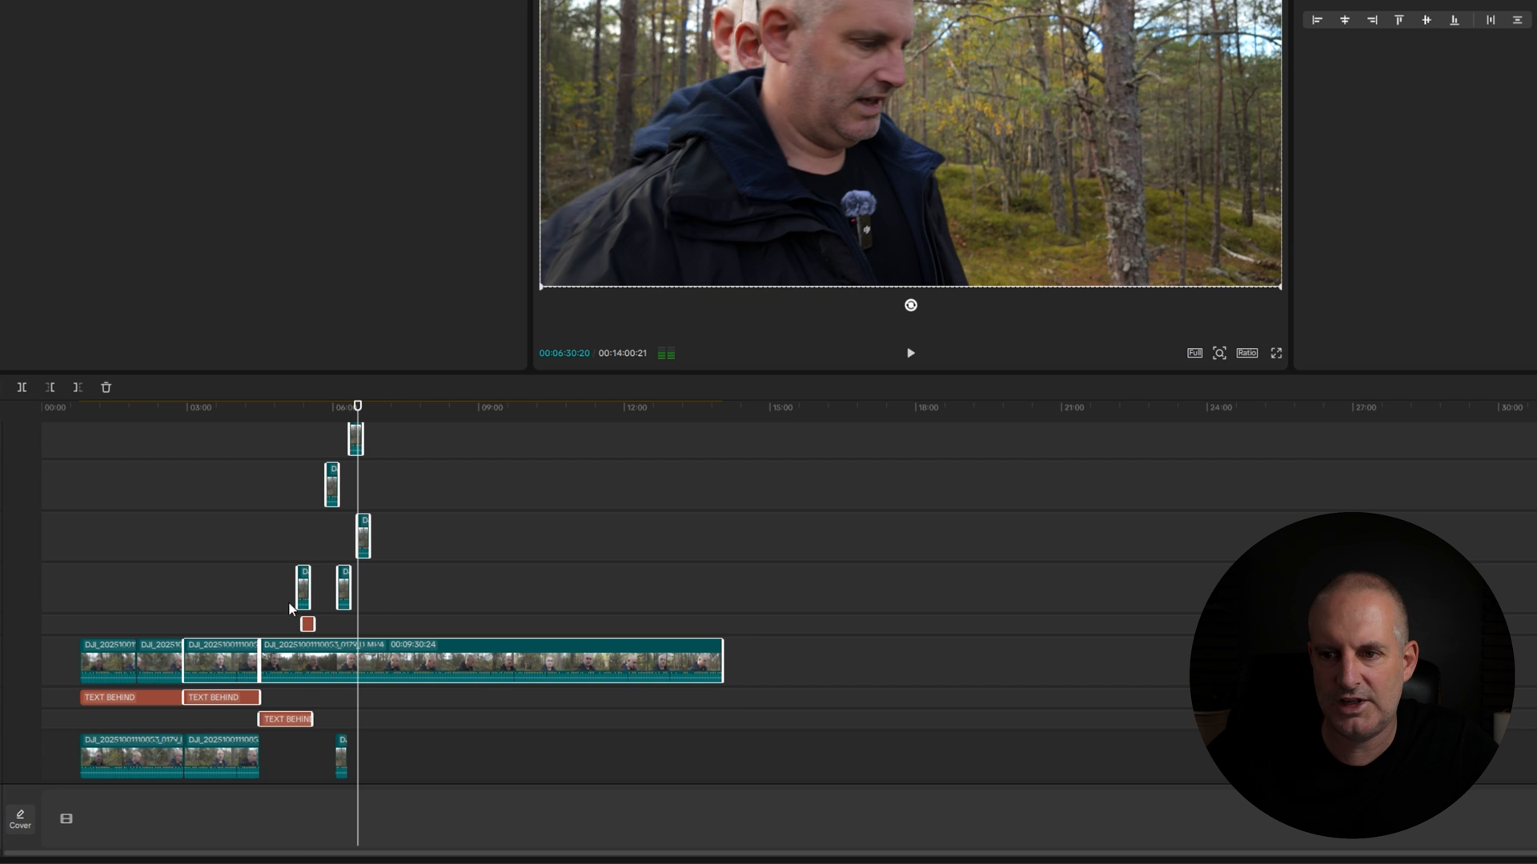
left_click(290, 429)
left_click_drag(278, 436, 1159, 794)
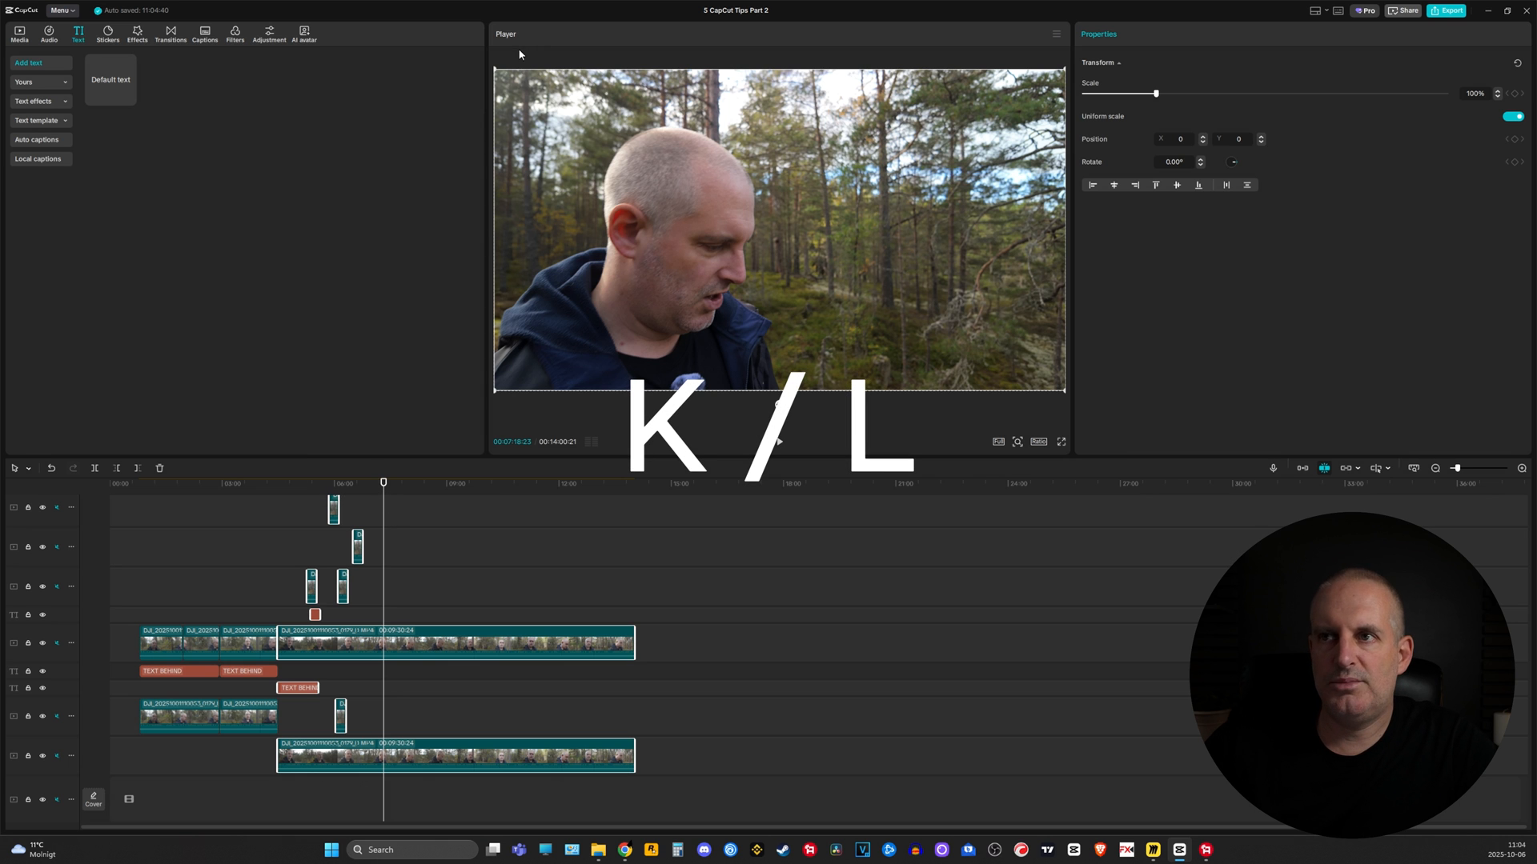
Step: Play the timeline forward, raise the playback speed stepwise up to x16, and stop playback
key("l")
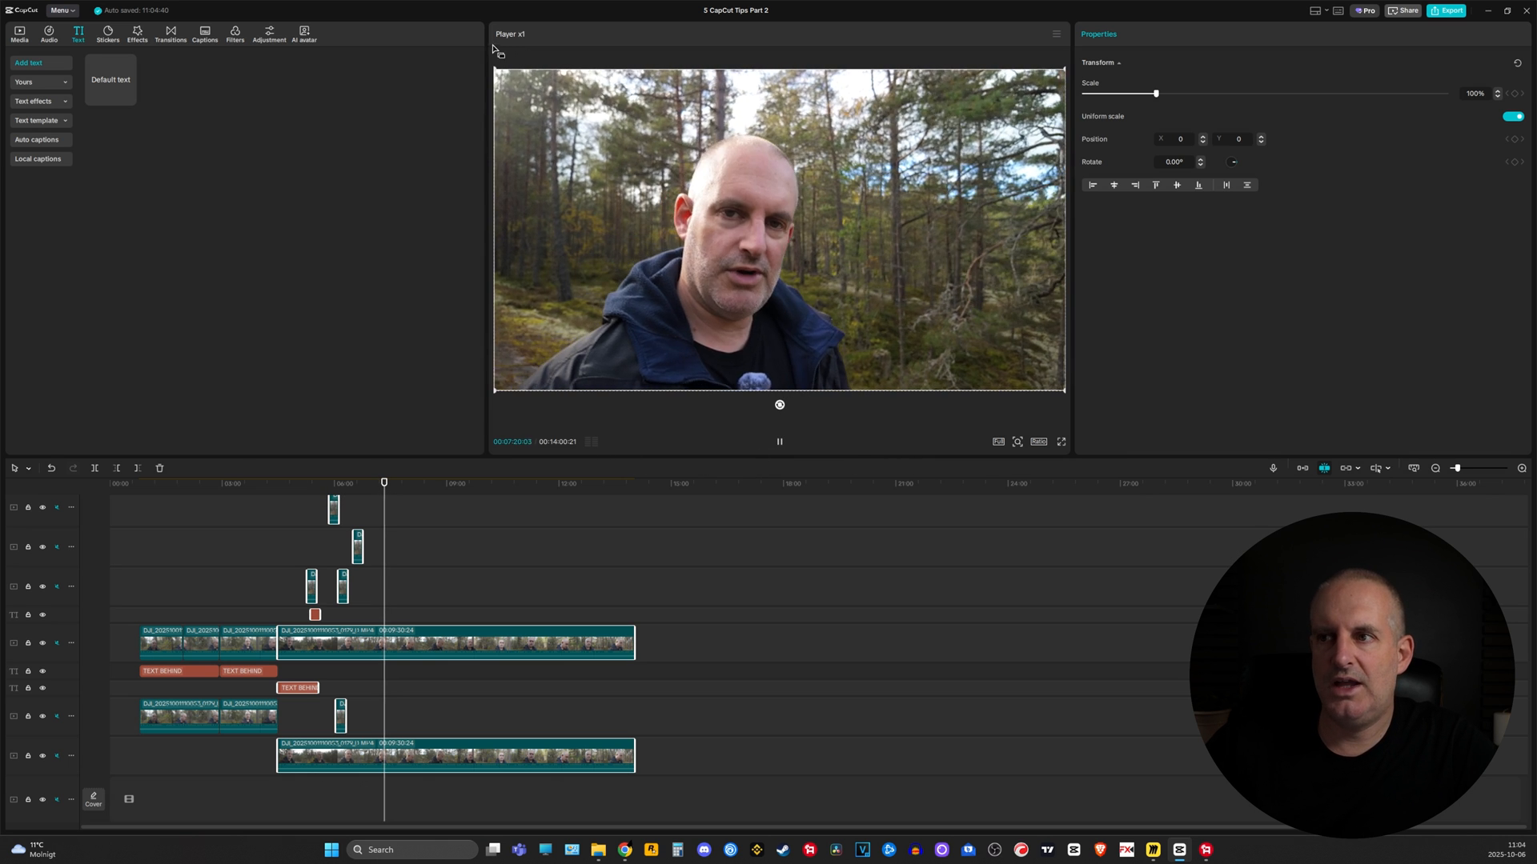
key("l")
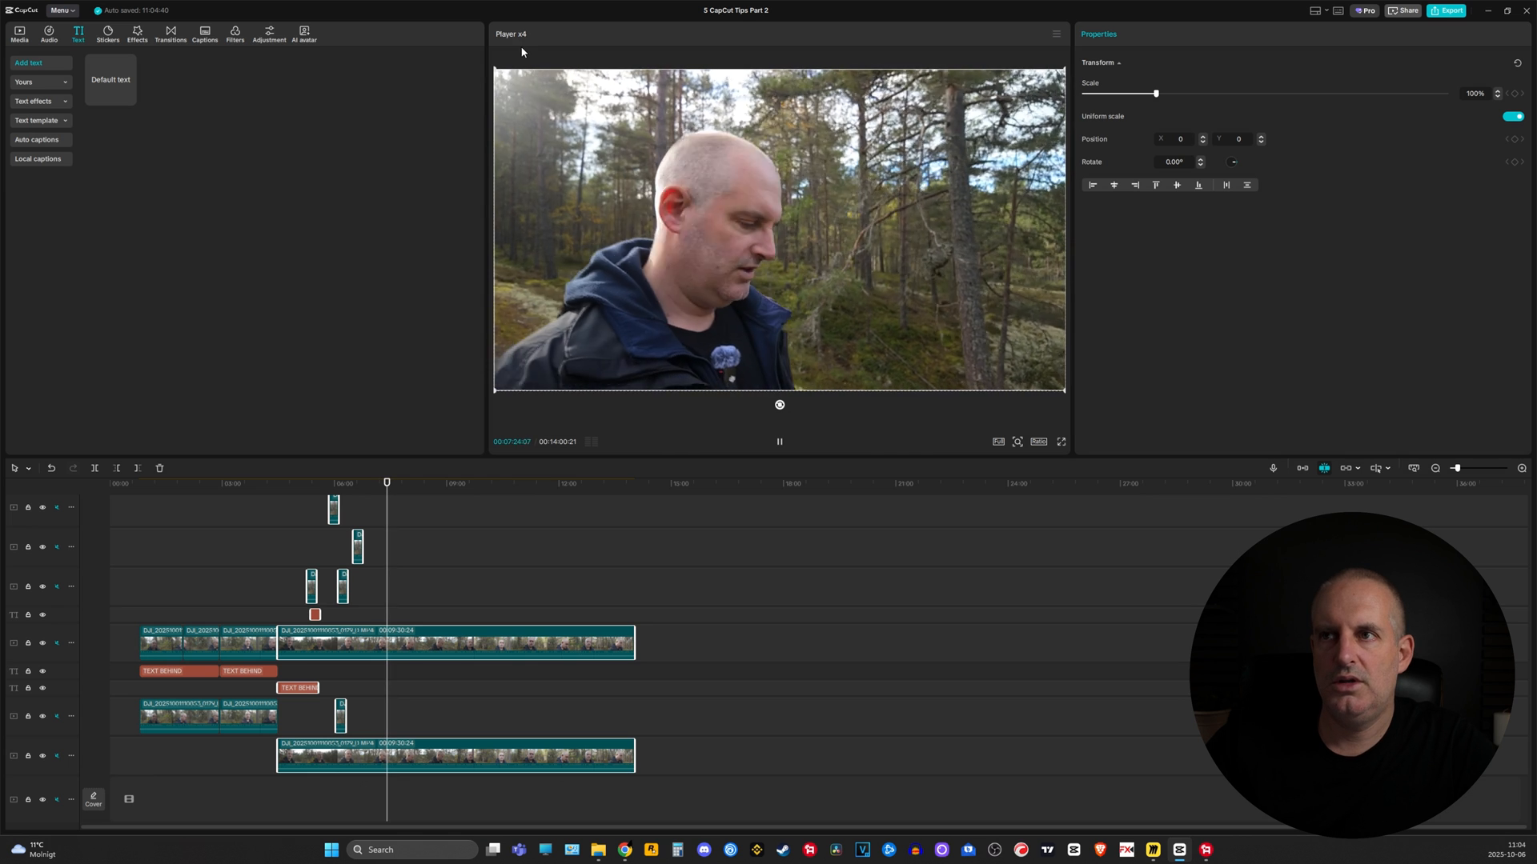
key("k")
key("l")
key("l")
key("l")
key("l")
key("l")
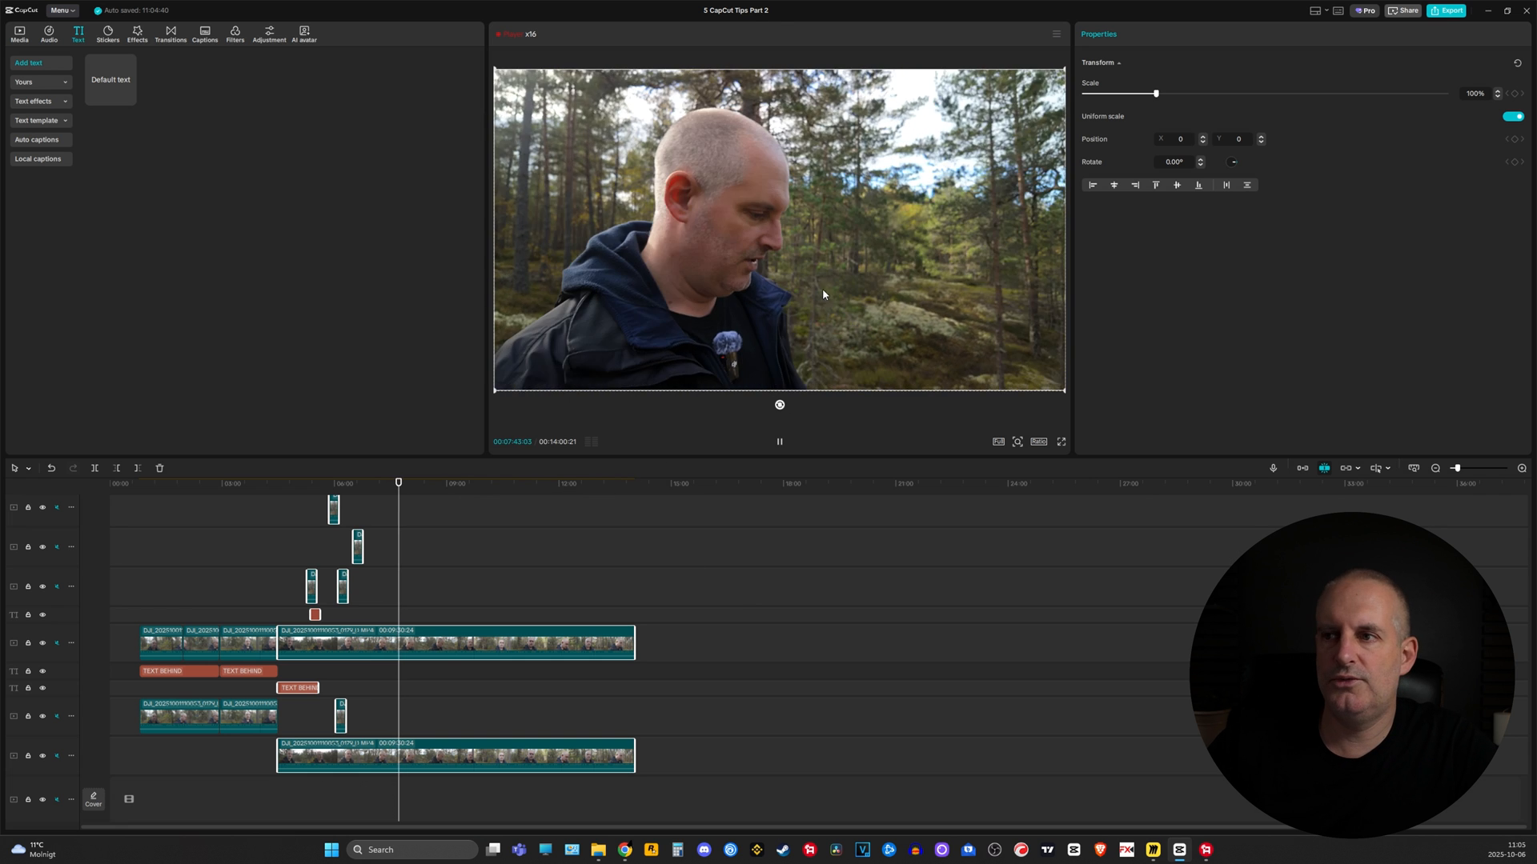
key("k")
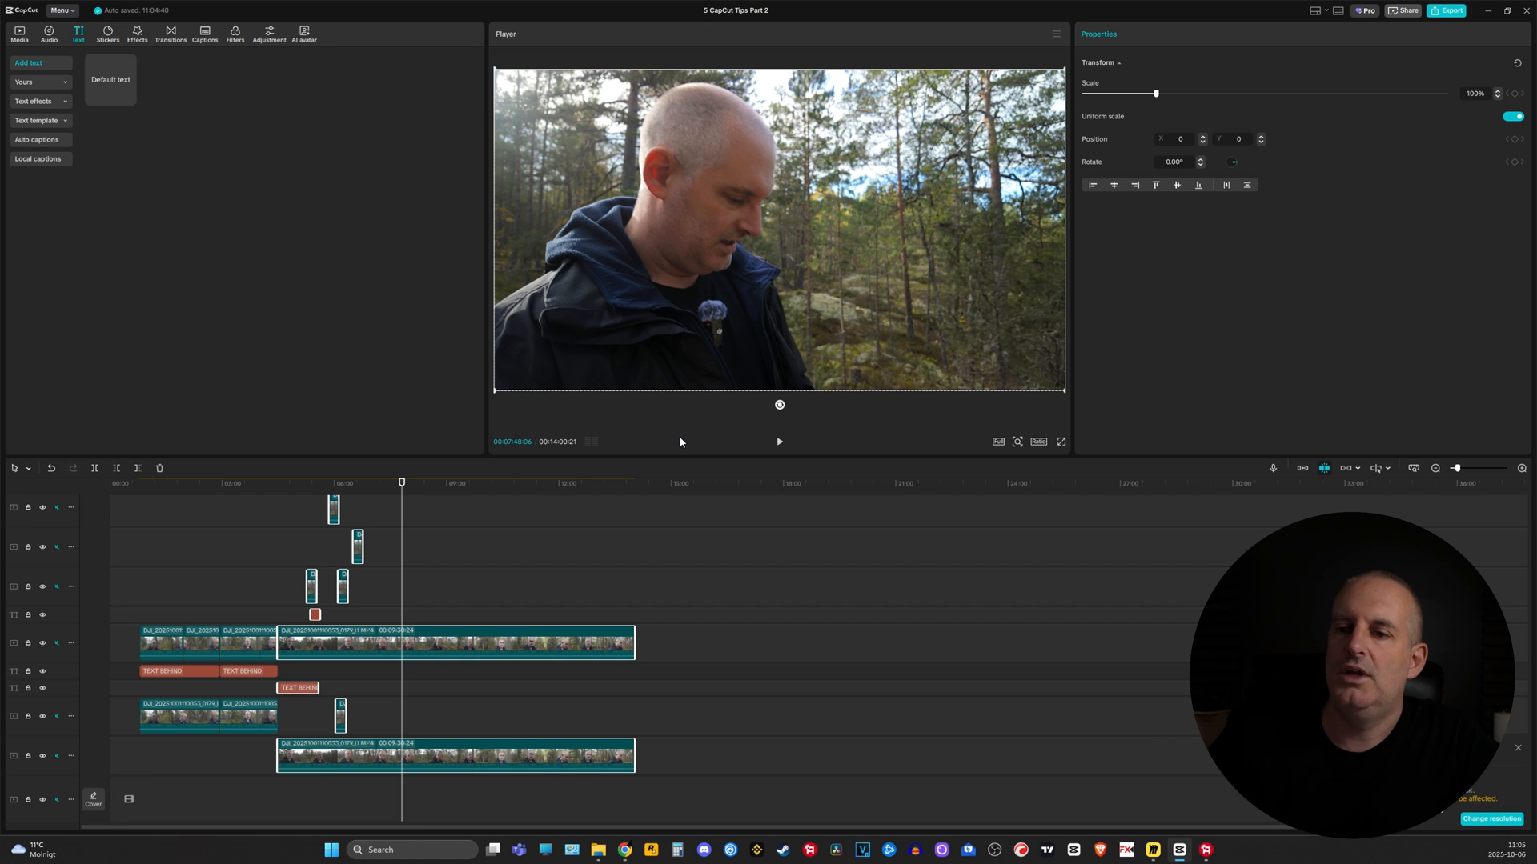
Step: Move the playhead slightly forward, play at x2 and x4 speed, and stop playback
left_click(404, 491)
key("l")
key("l")
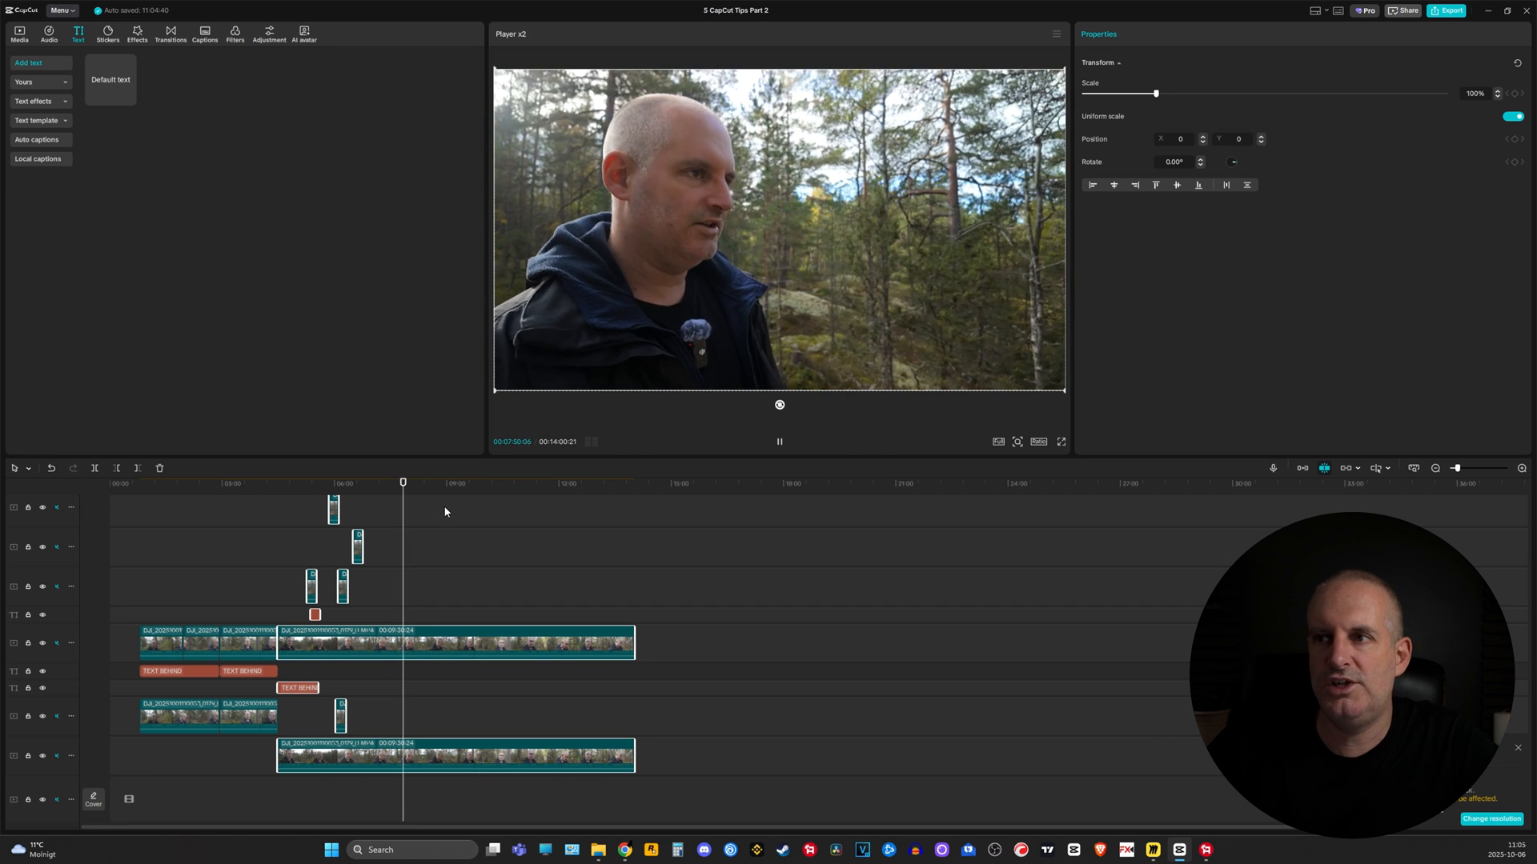
key("l")
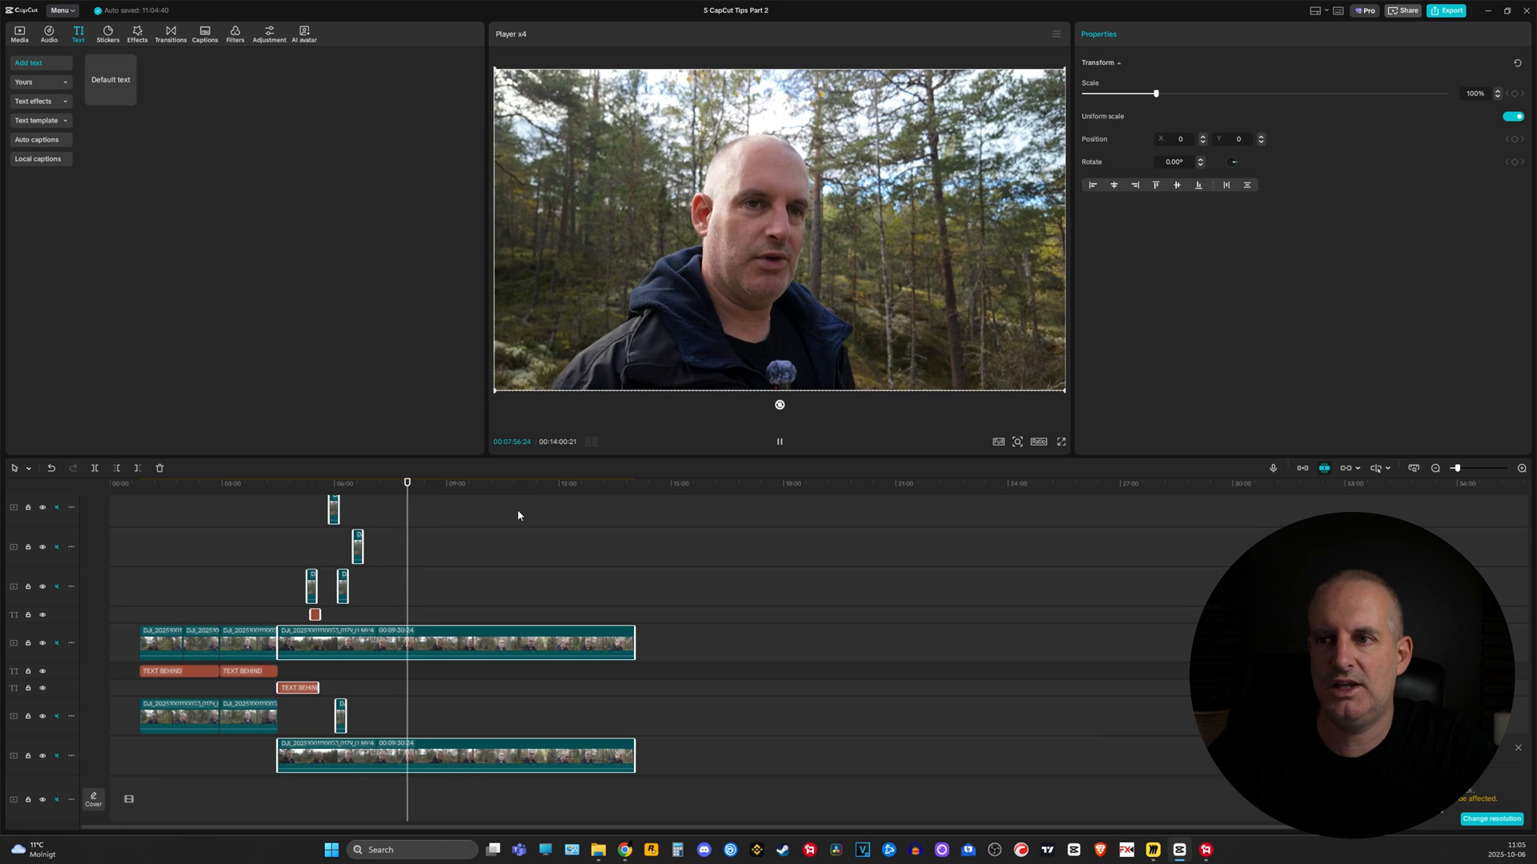
key("k")
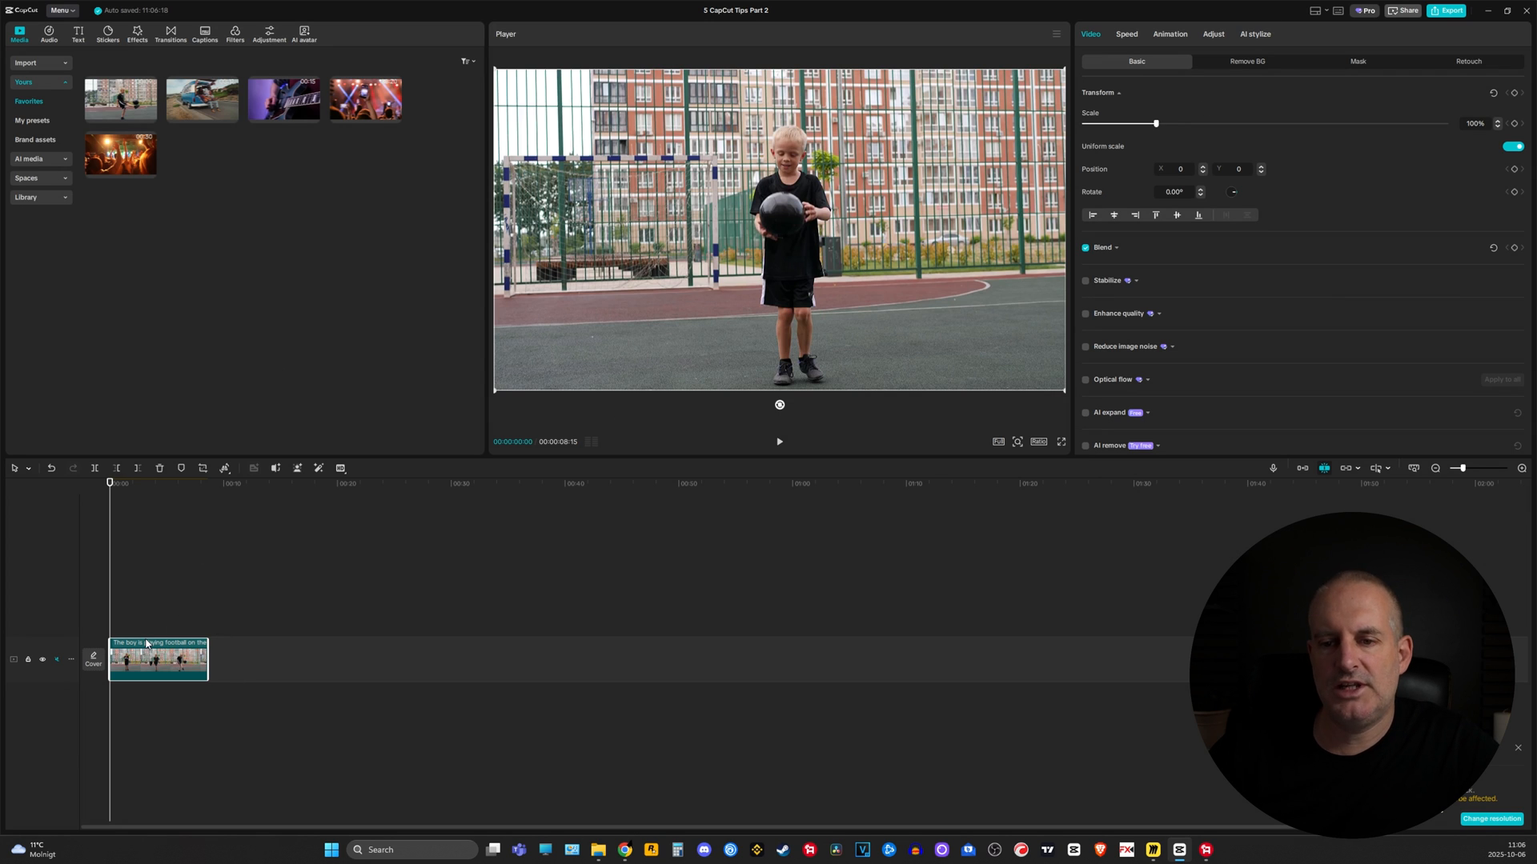
Step: Apply the Montage speed curve to the clip of the boy playing football
left_click(1127, 35)
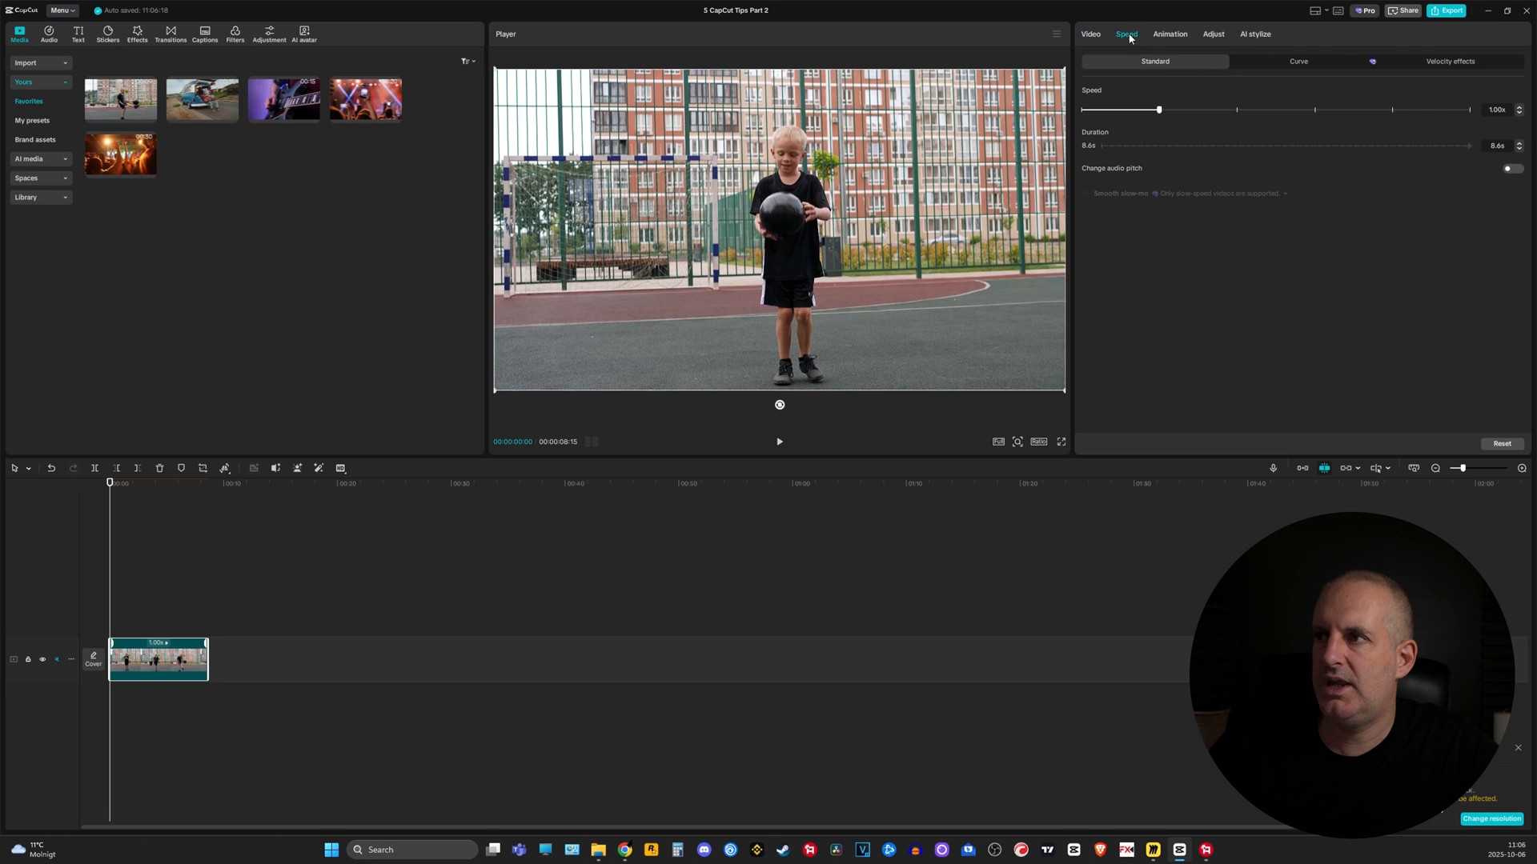
left_click(1303, 63)
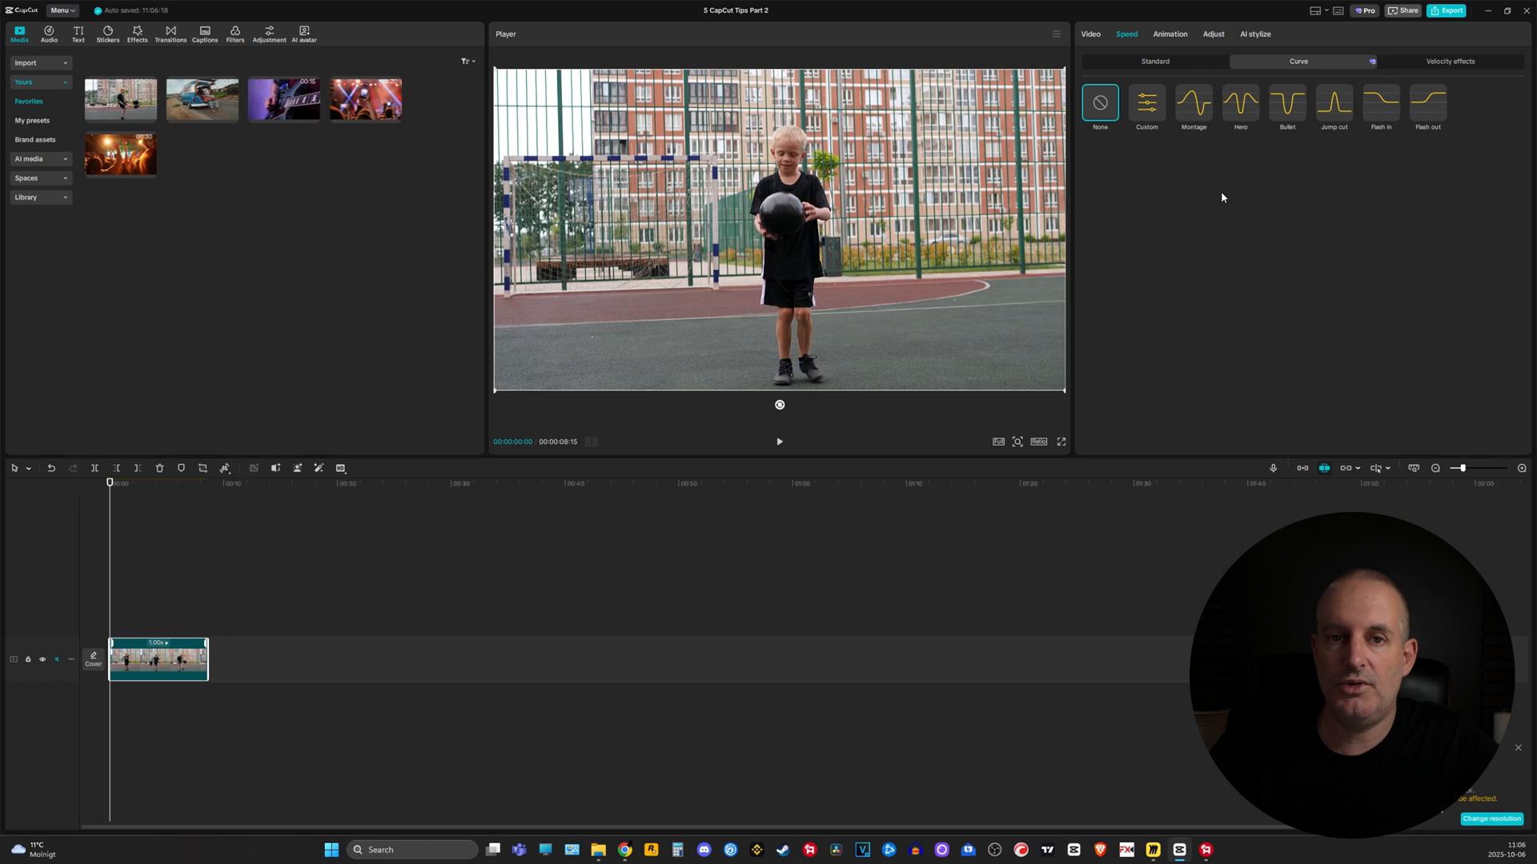
left_click(1193, 106)
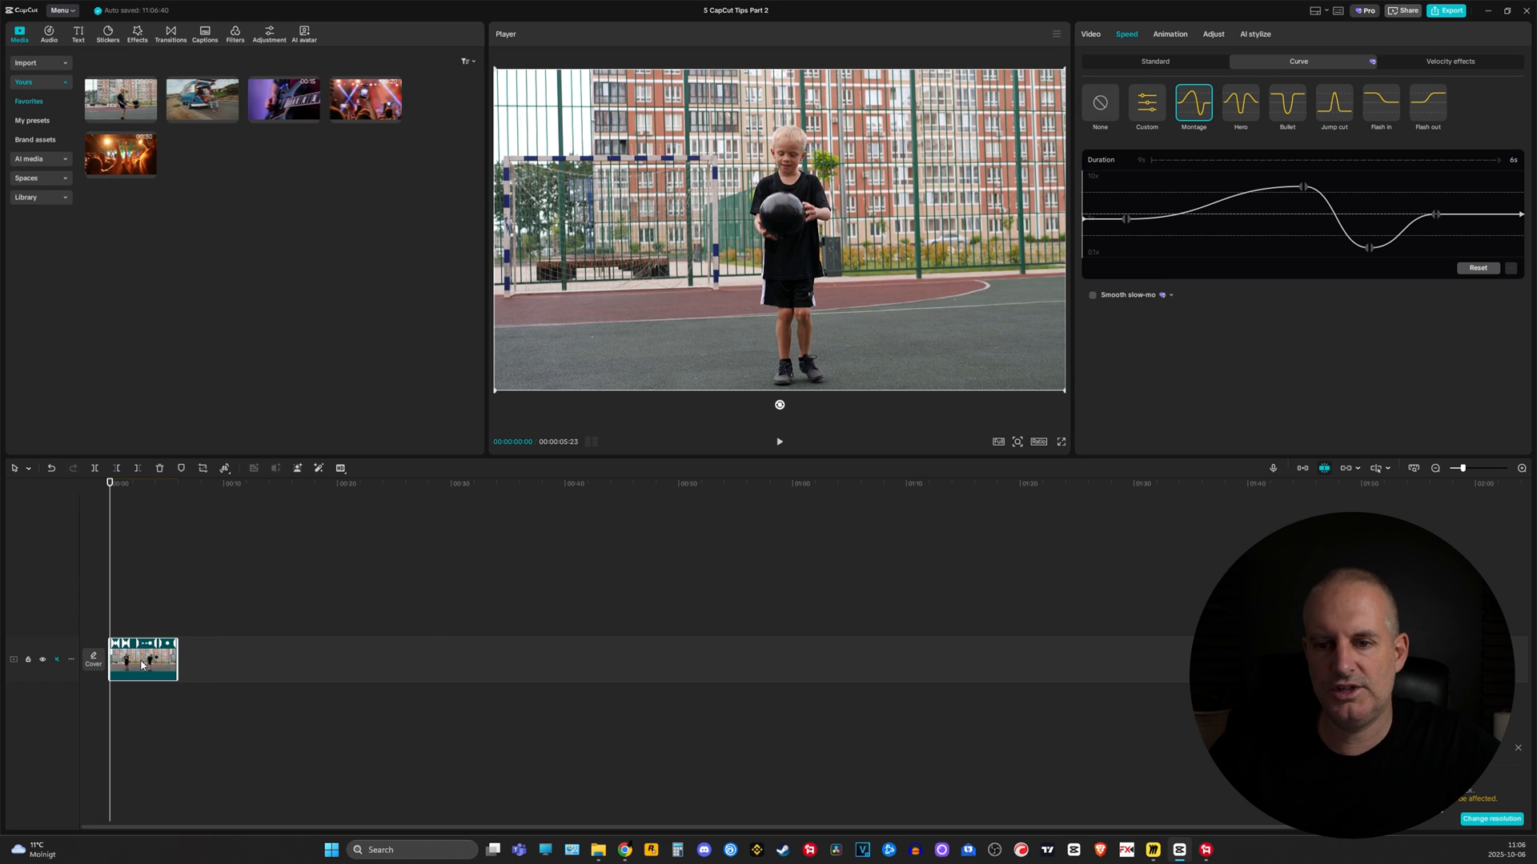
Step: Add a point to the speed curve at 00:00:01:12, between the first point and the peak, and delete it again
scroll(141, 664, "up", 3)
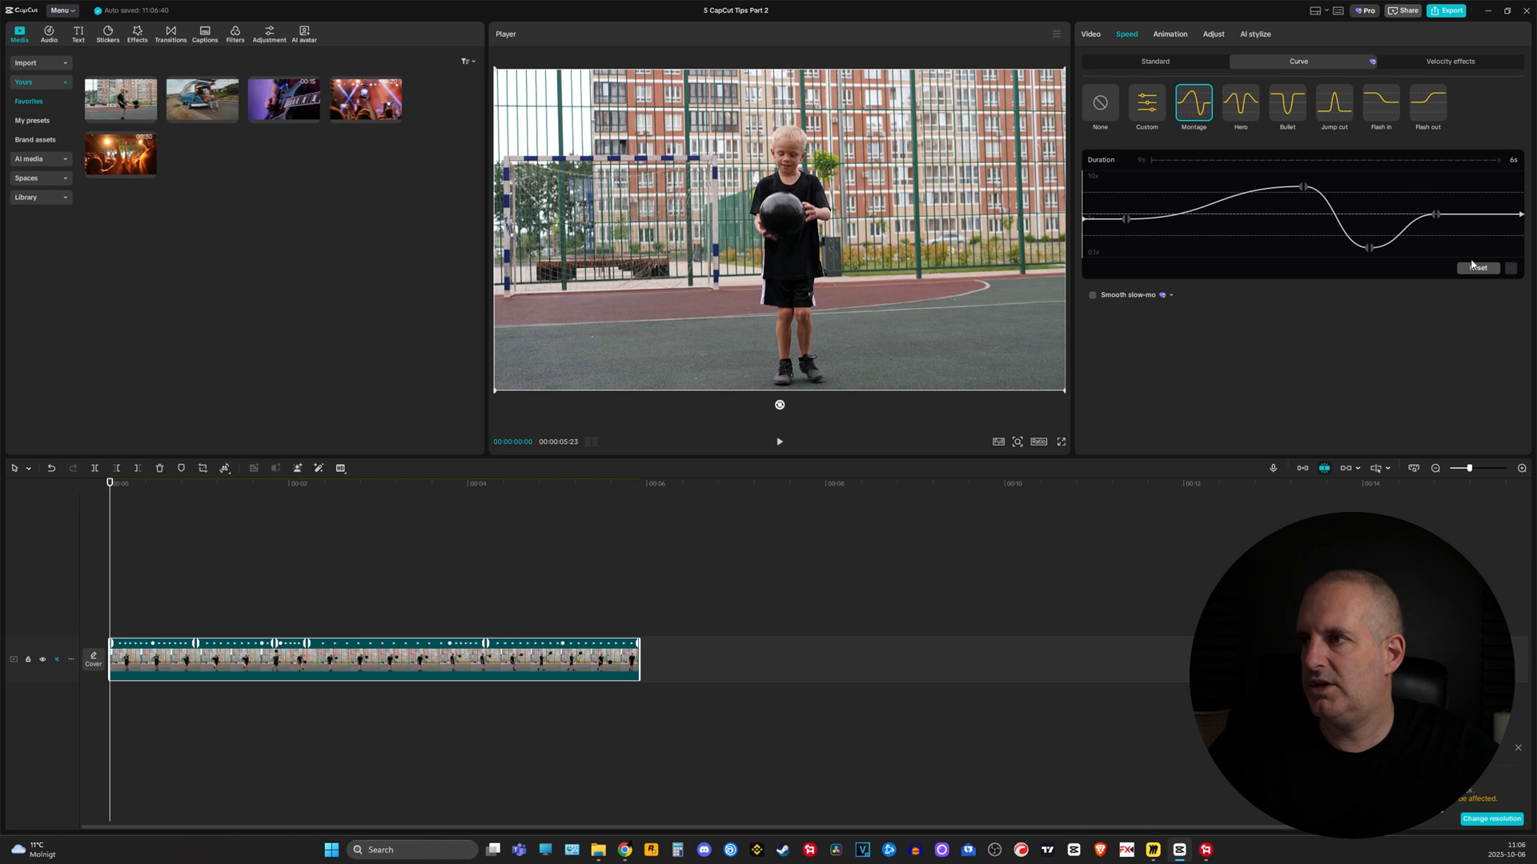
left_click(1194, 191)
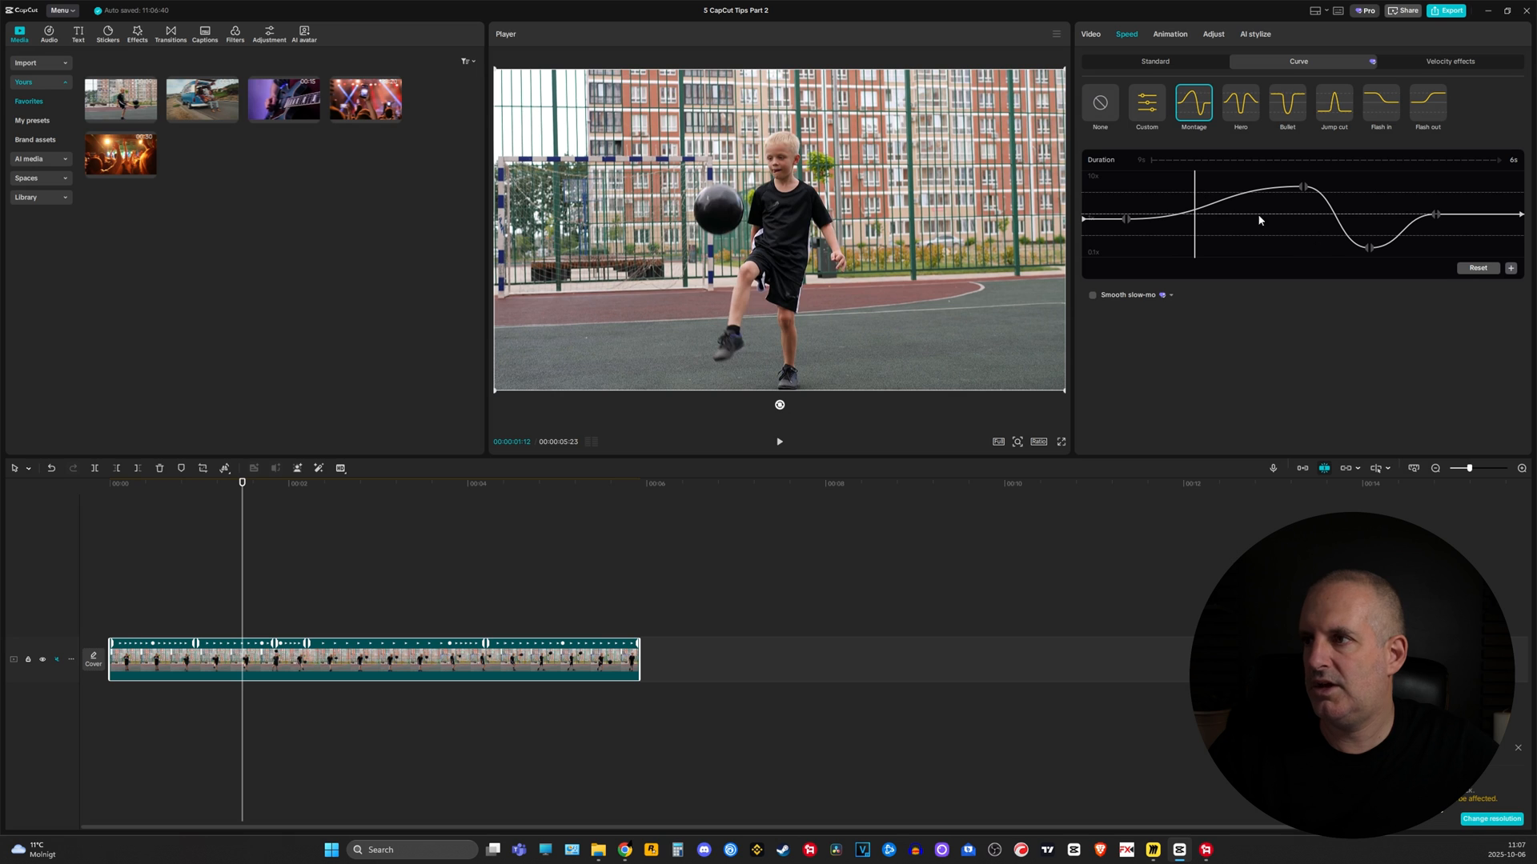
left_click(1510, 269)
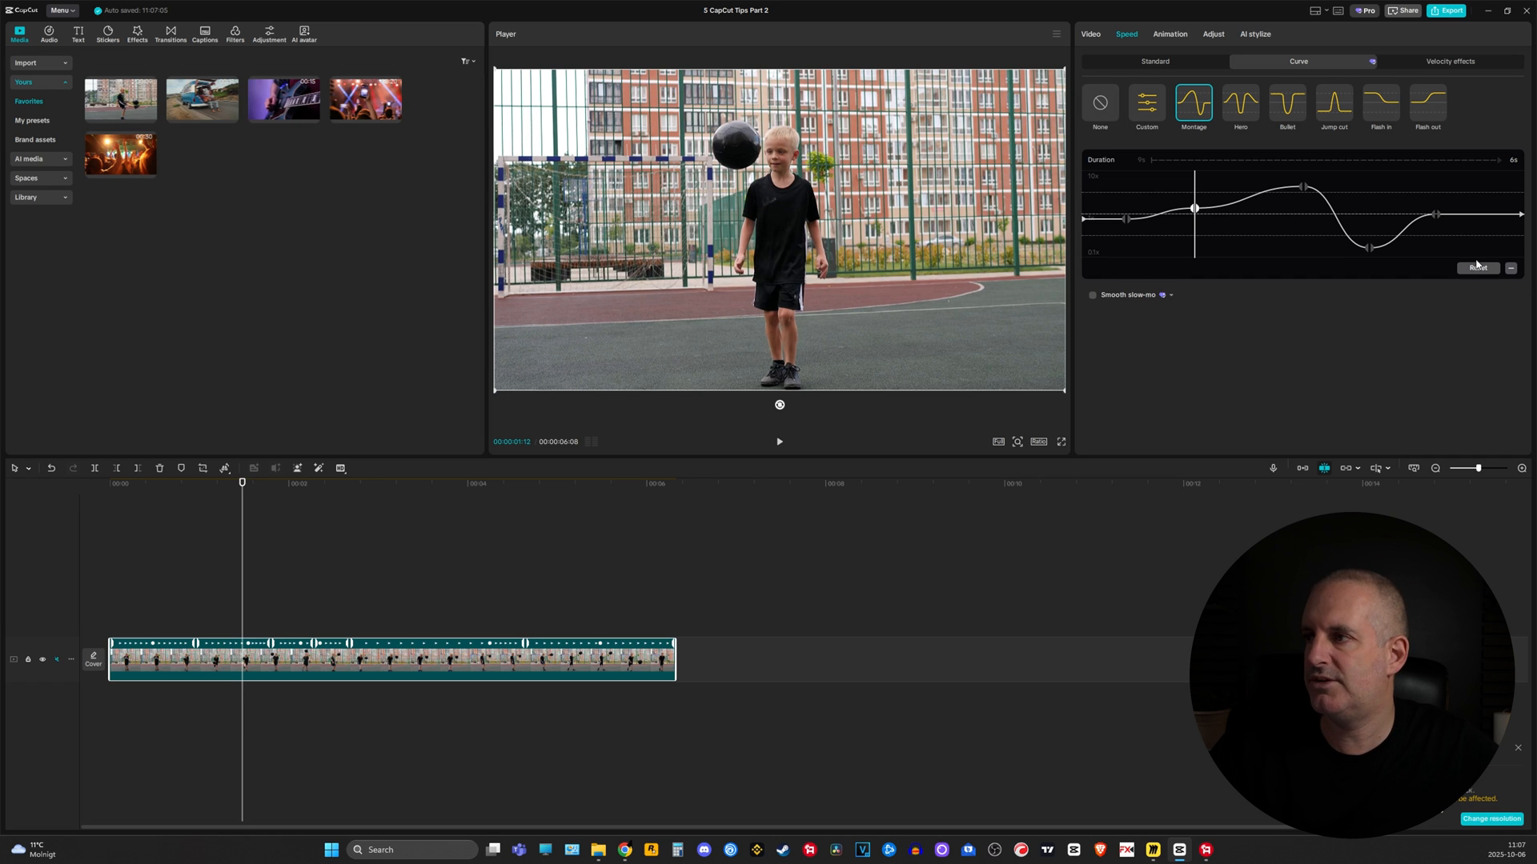
left_click(1510, 269)
Step: Move the Montage curve's peak point earlier and slightly higher, and enable Smooth slow-mo with Frame blending for the clip
left_click_drag(1300, 190, 1244, 178)
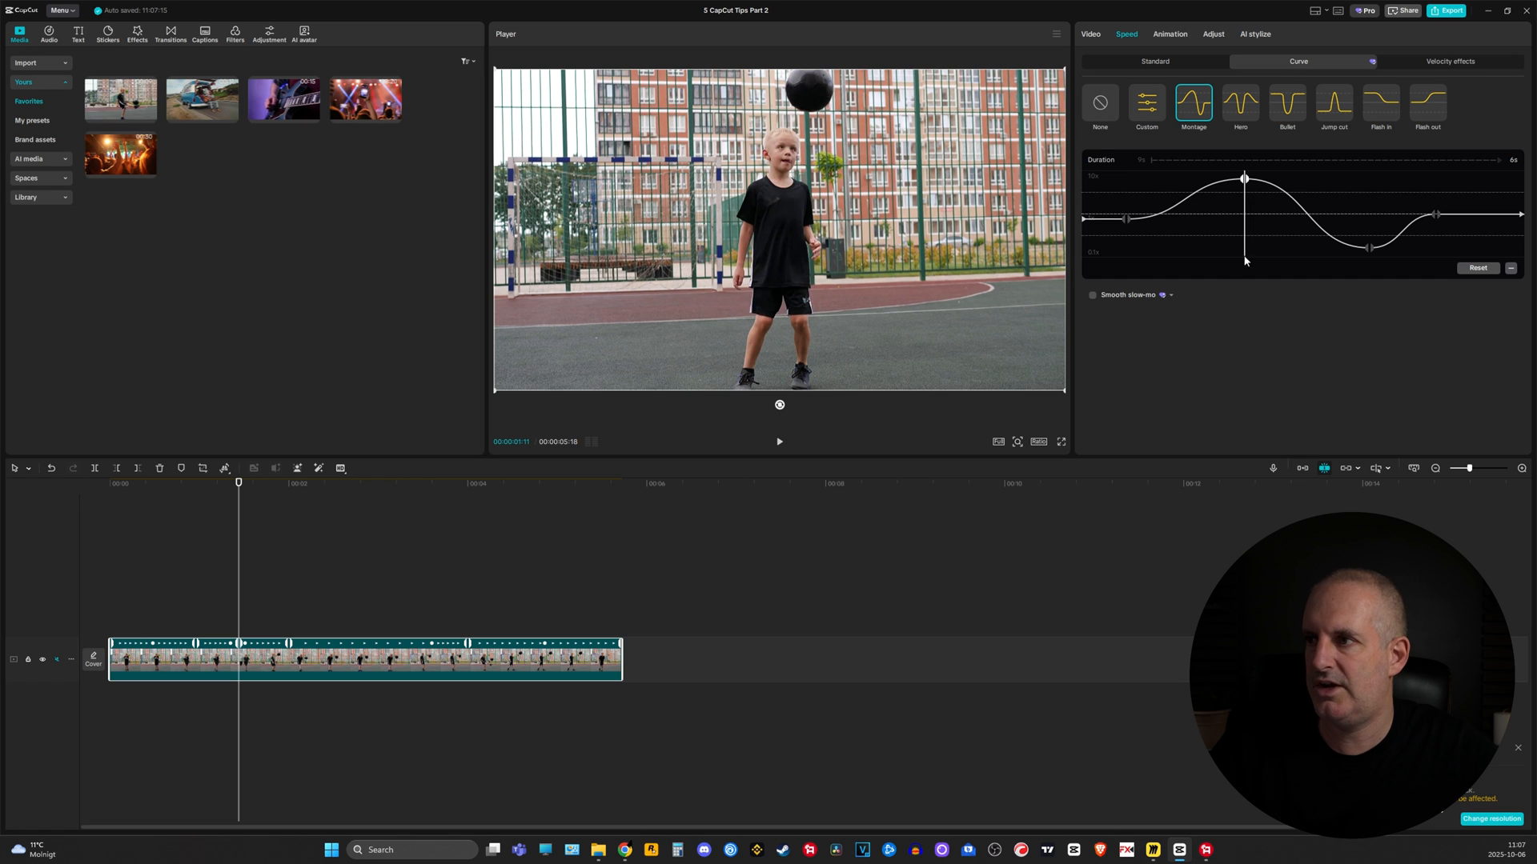
left_click_drag(176, 488, 70, 490)
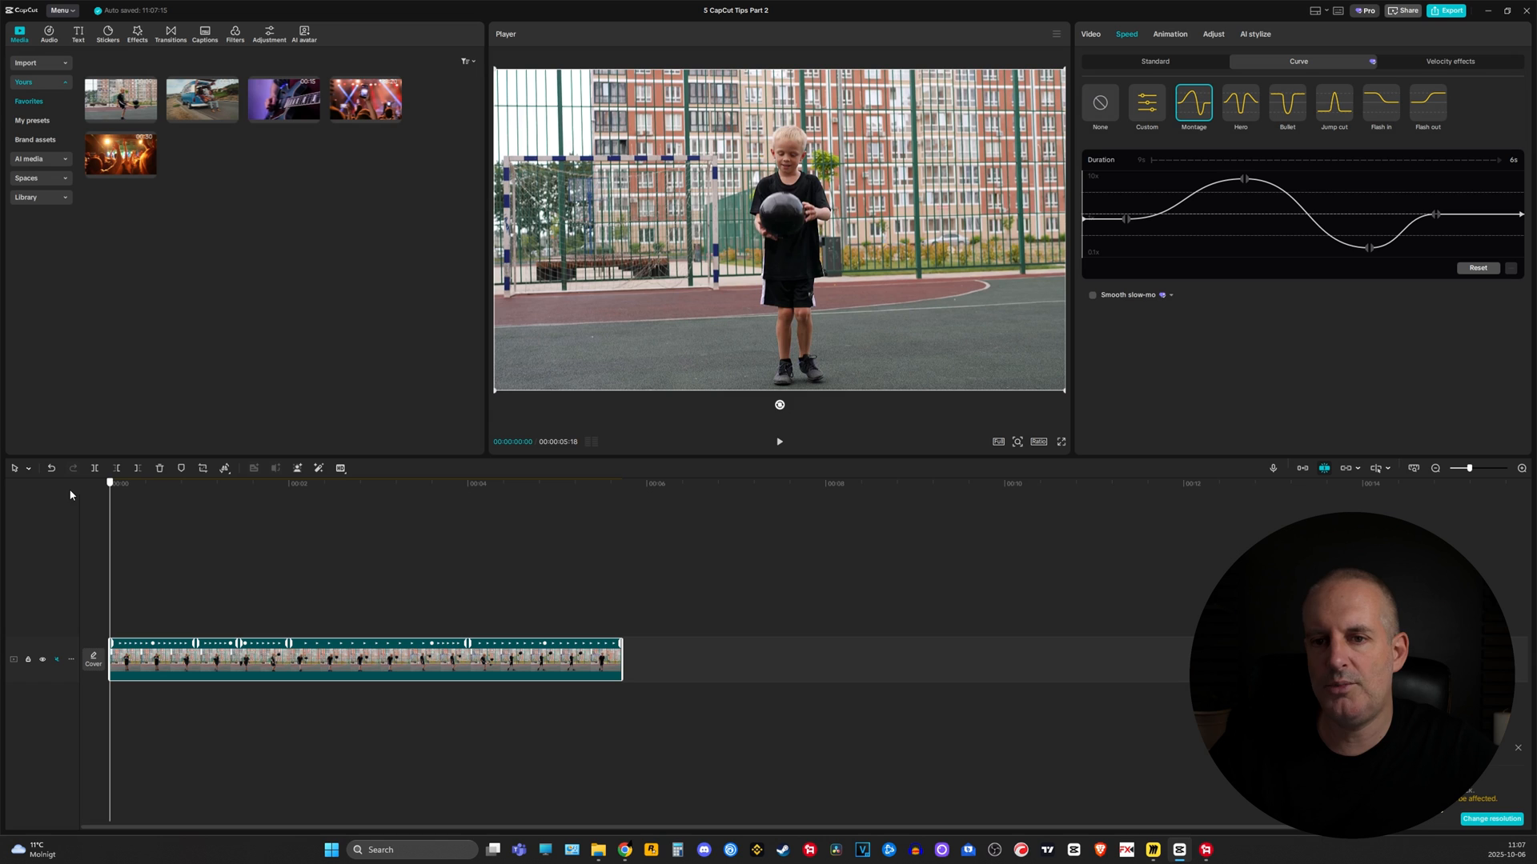
left_click(1092, 295)
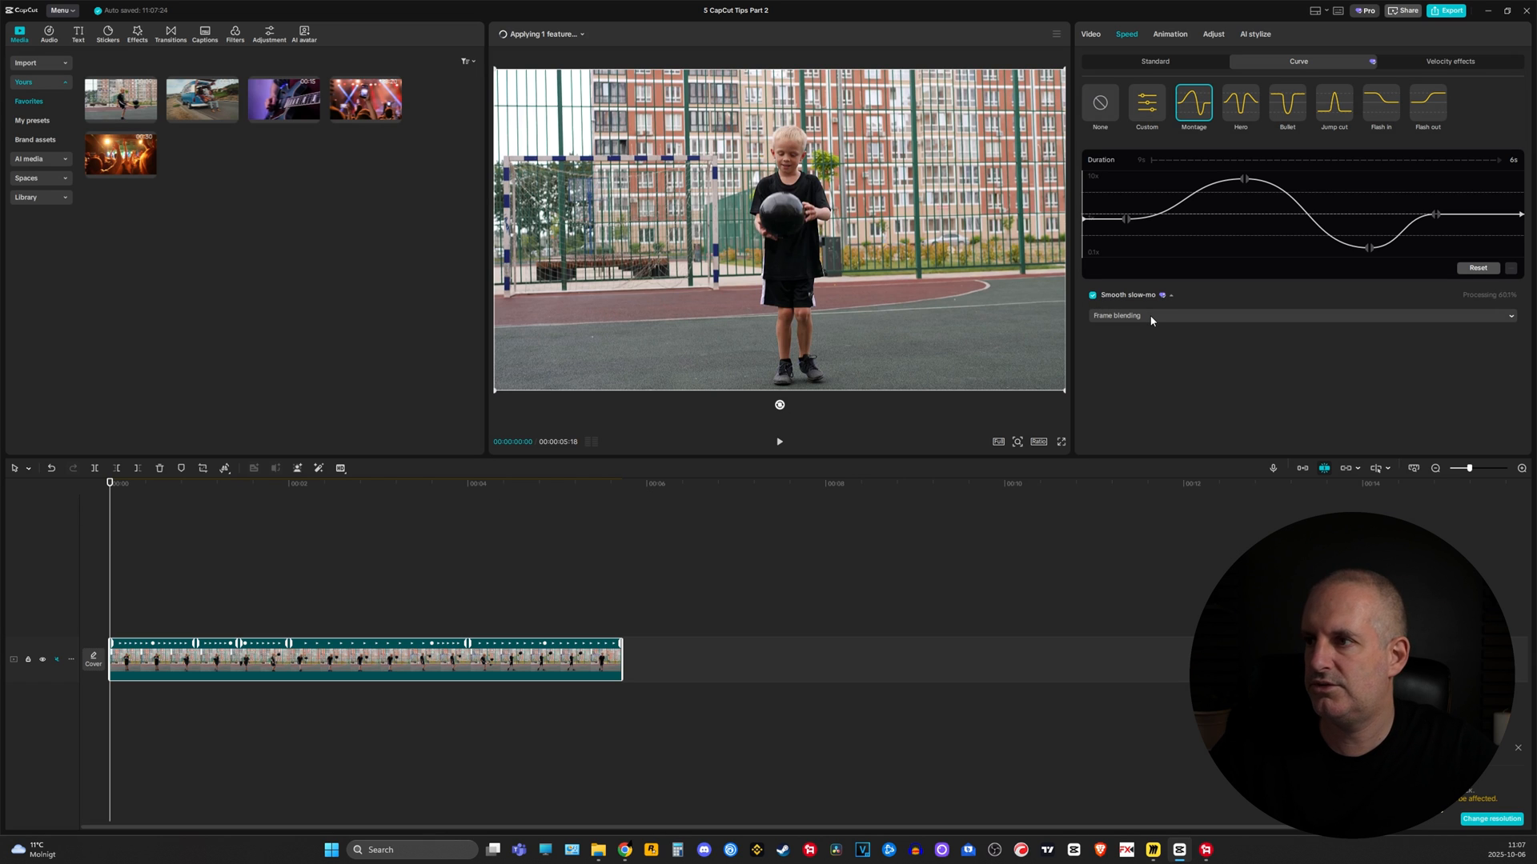
Step: Switch the clip's Smooth slow-mo method from Frame blending to Optical flow and play the result
left_click(1152, 317)
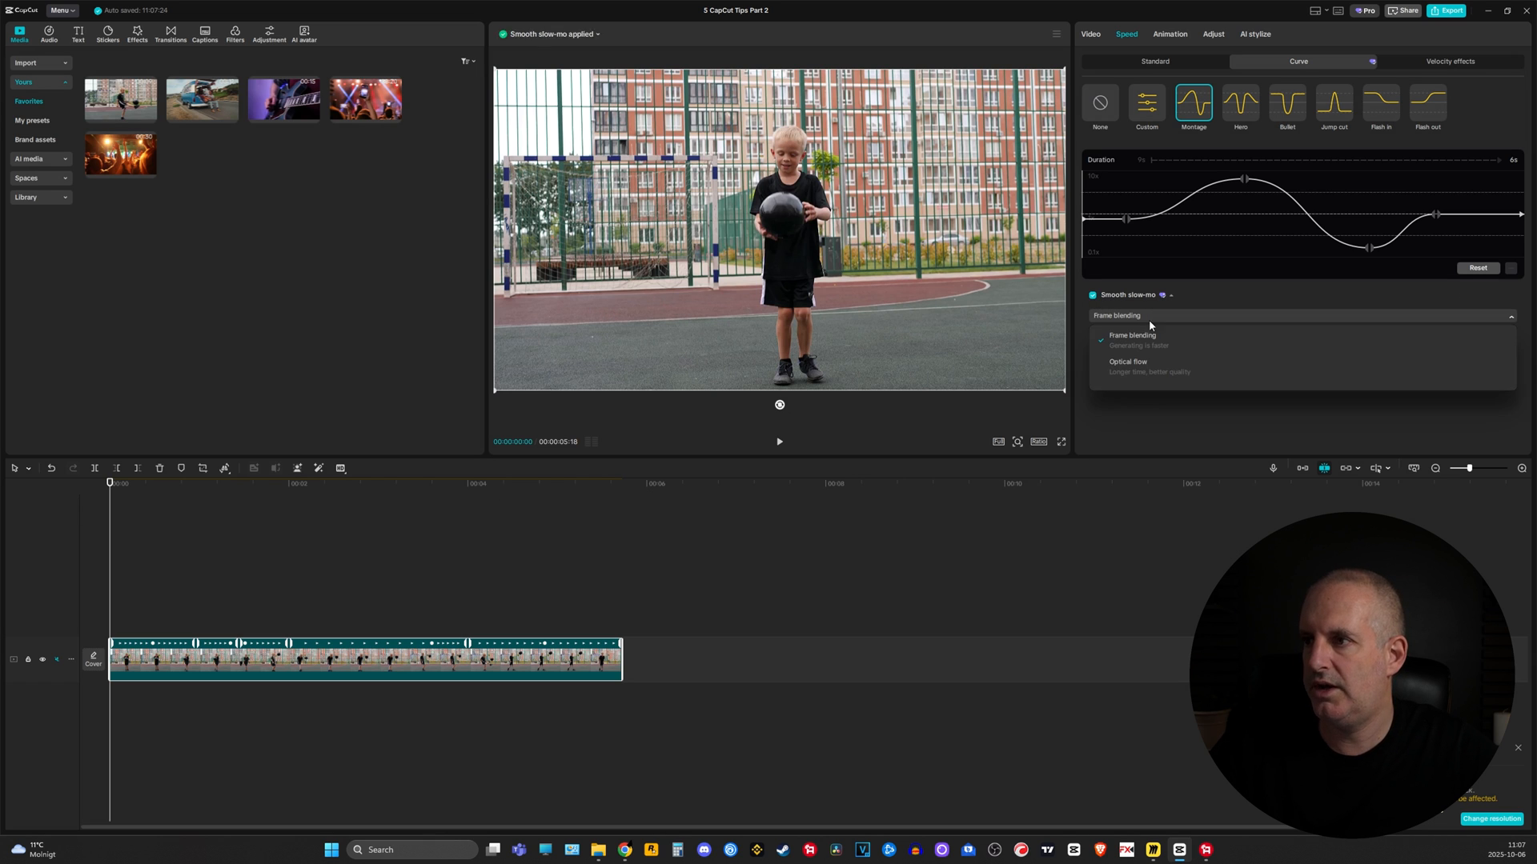
left_click(1136, 366)
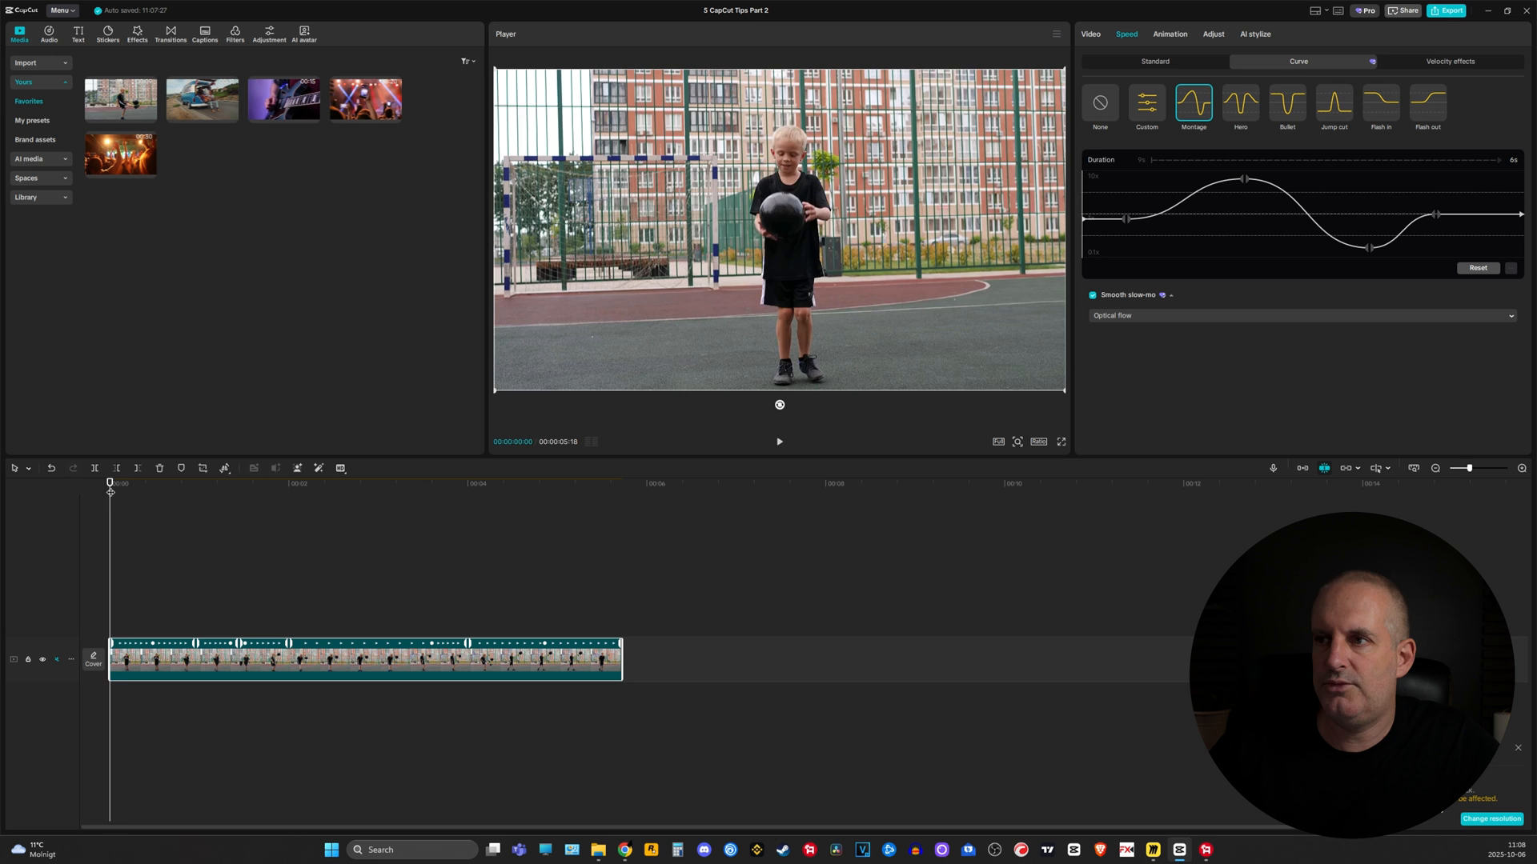
key("space")
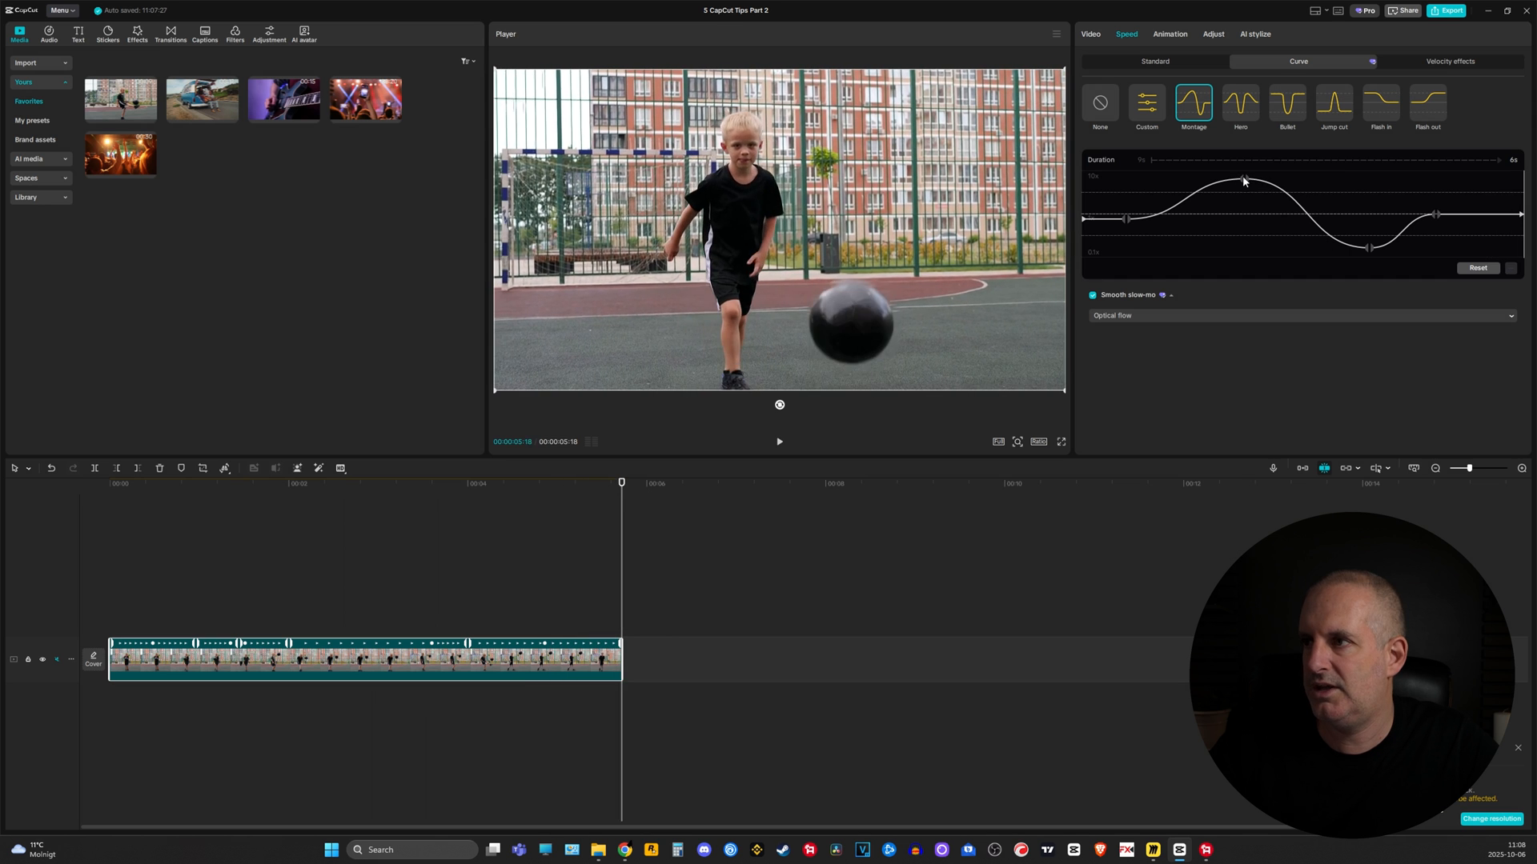
Step: Lower the Montage curve's peak point slightly and replay the clip from the start
left_click_drag(1242, 179, 1242, 197)
left_click(87, 491)
left_click_drag(117, 488, 110, 491)
key("space")
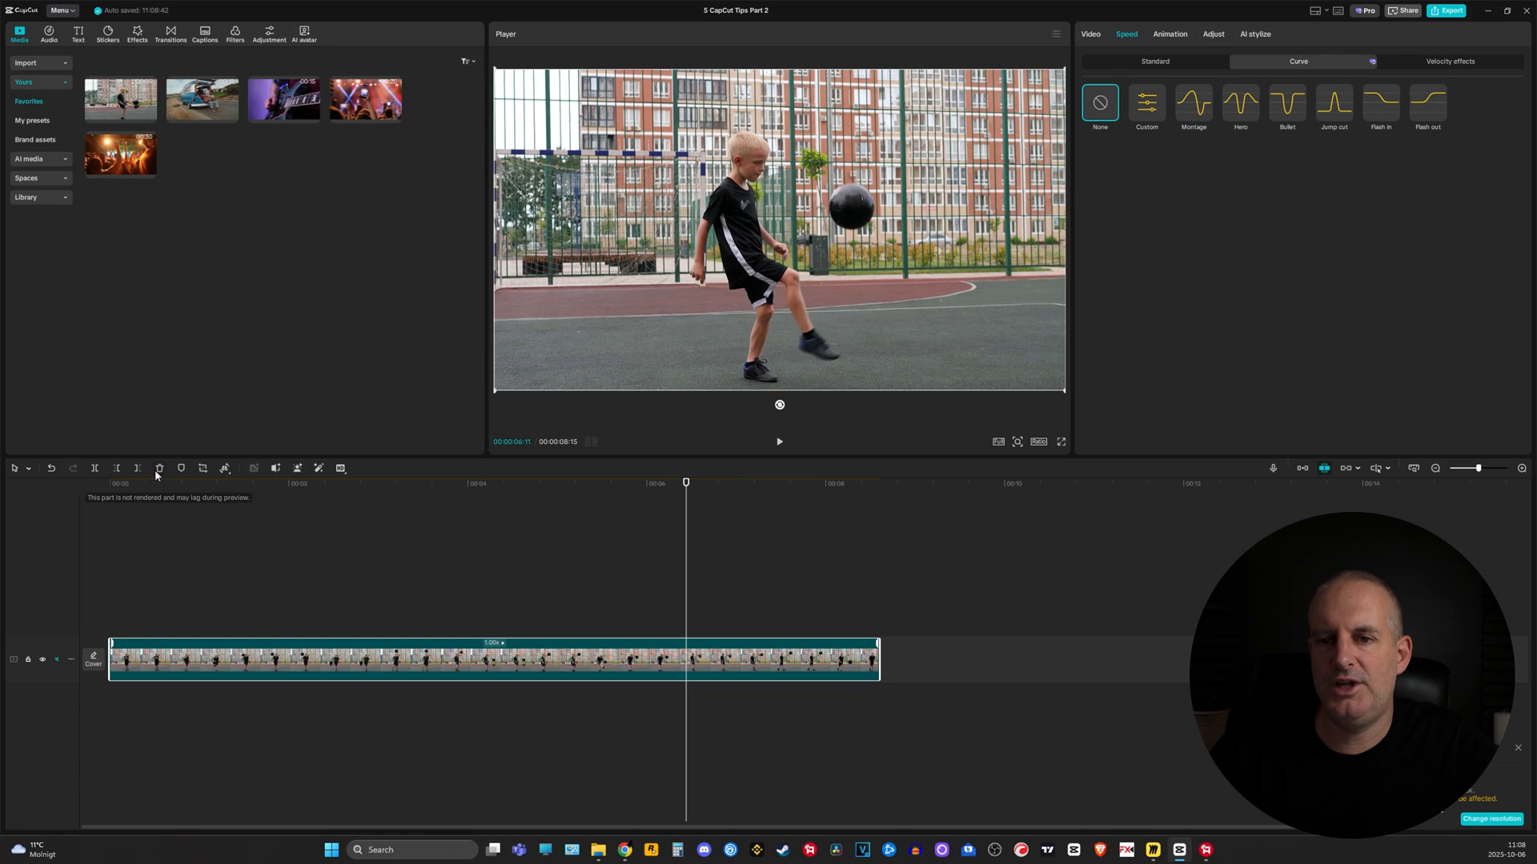
Step: Add a default text at the start above the football clip and extend it to the clip's end
left_click(110, 483)
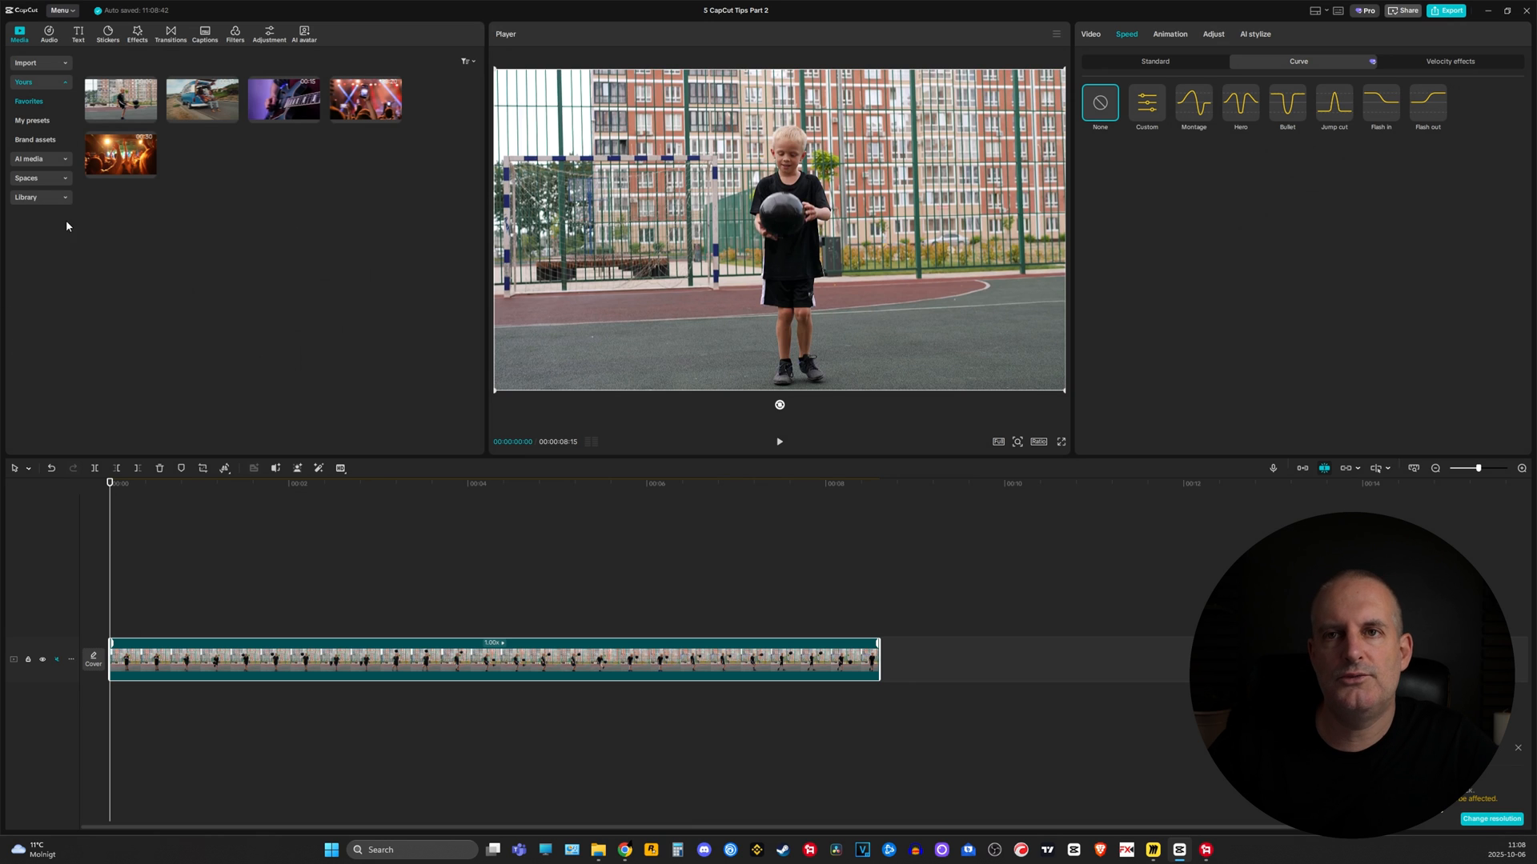
left_click(79, 35)
left_click_drag(110, 80, 112, 631)
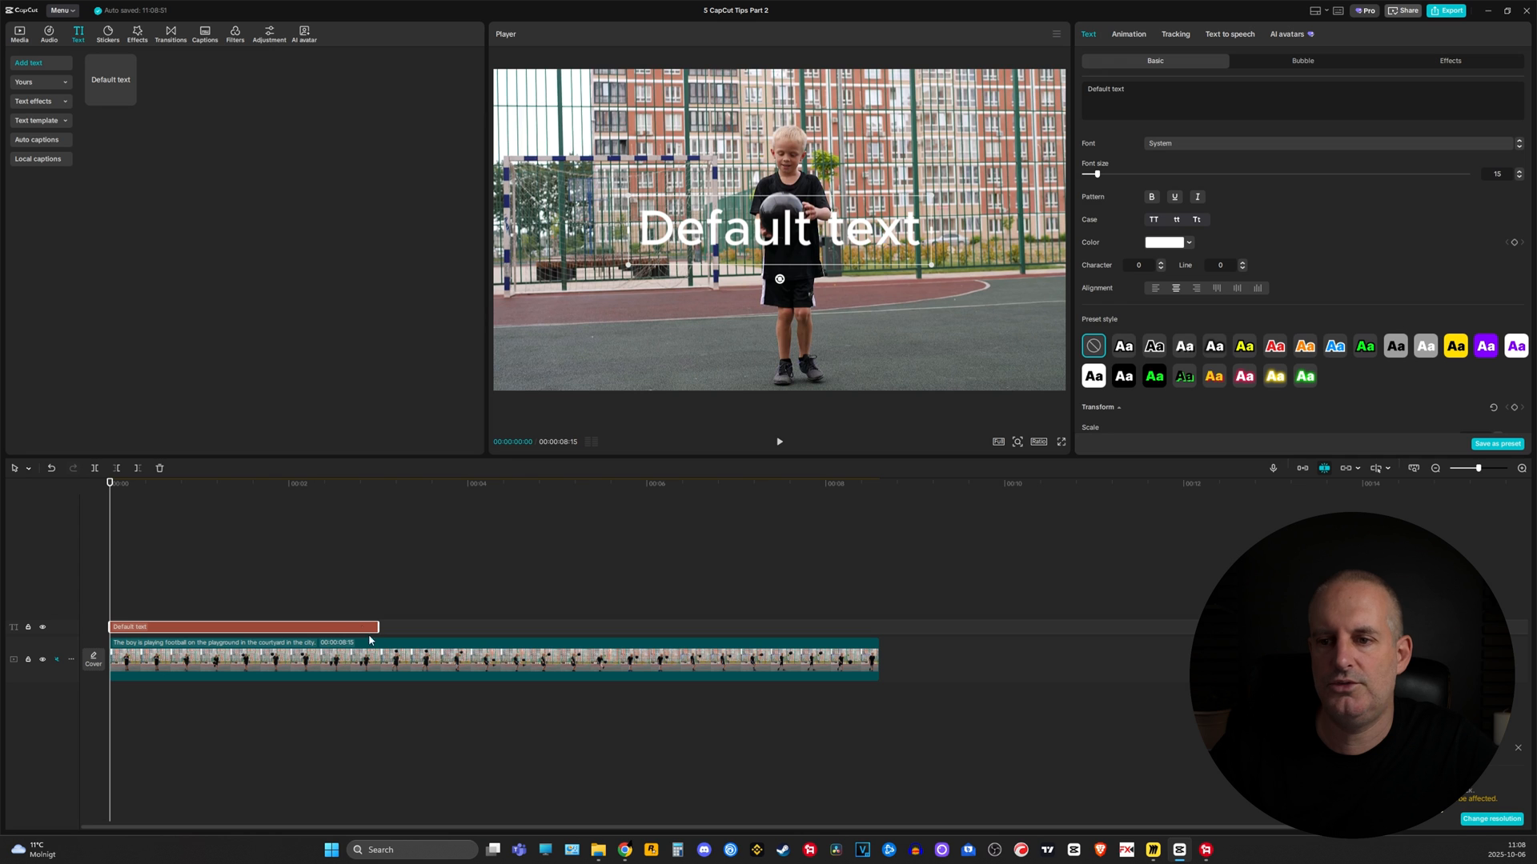
left_click_drag(380, 628, 880, 627)
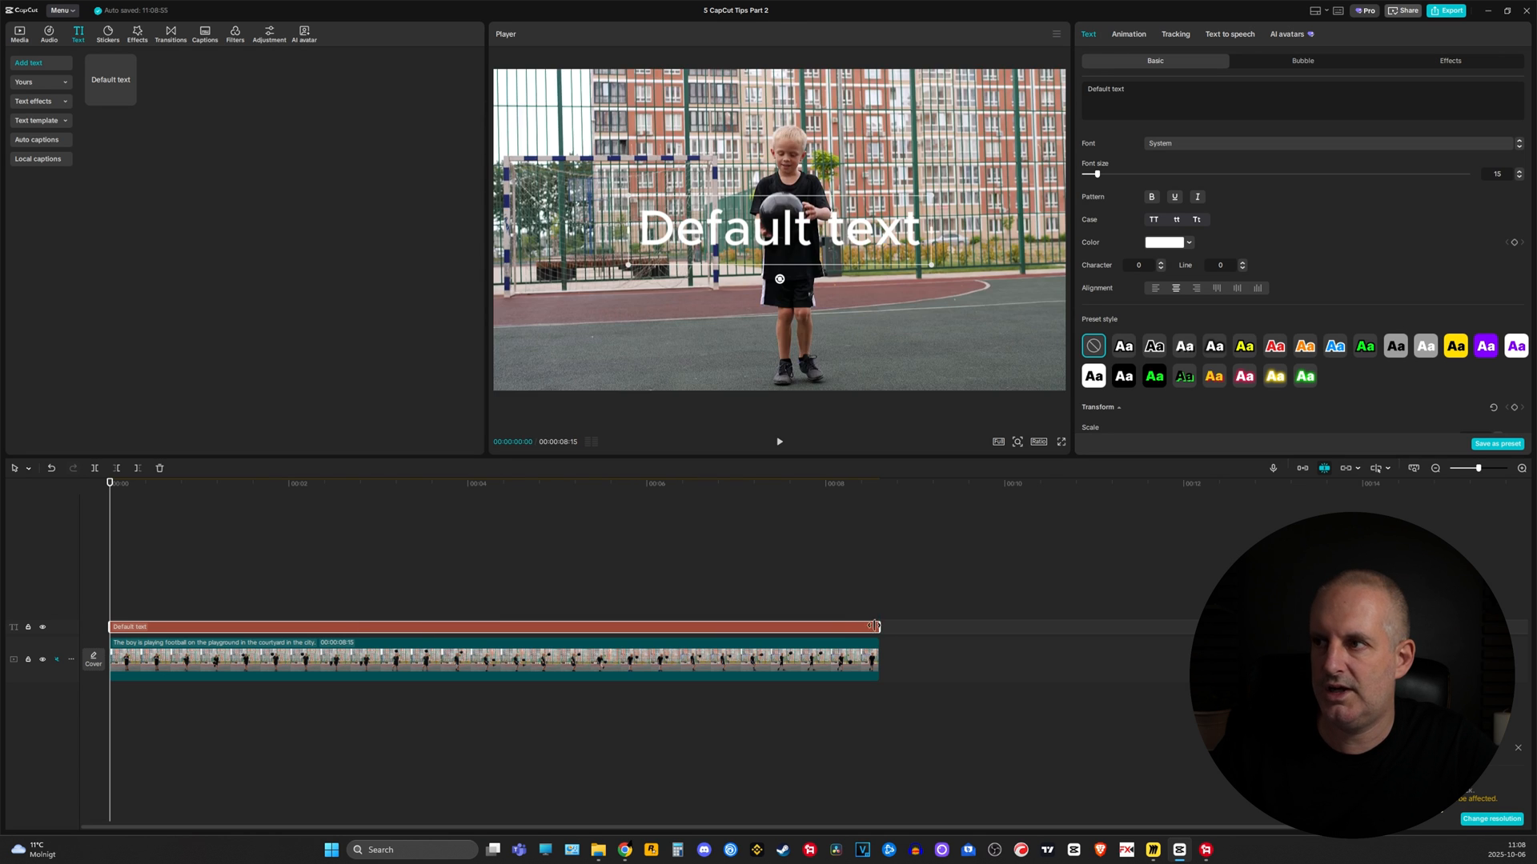
Step: Change the text to "Ball", apply the black preset style with white outline, and place it beside the ball, left of the boy
left_click_drag(1139, 91, 1023, 95)
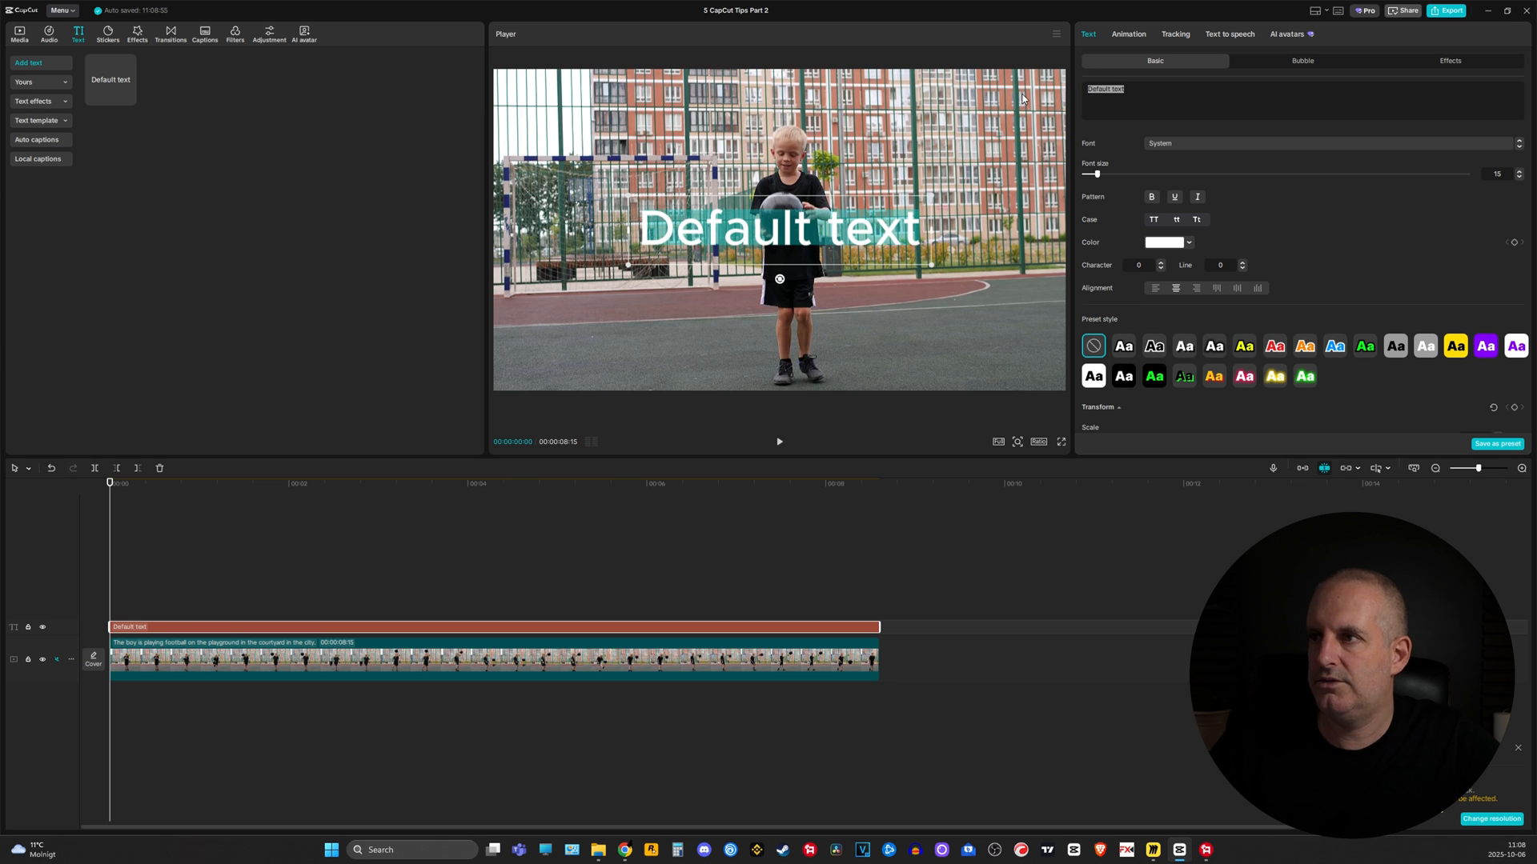
type("Ball")
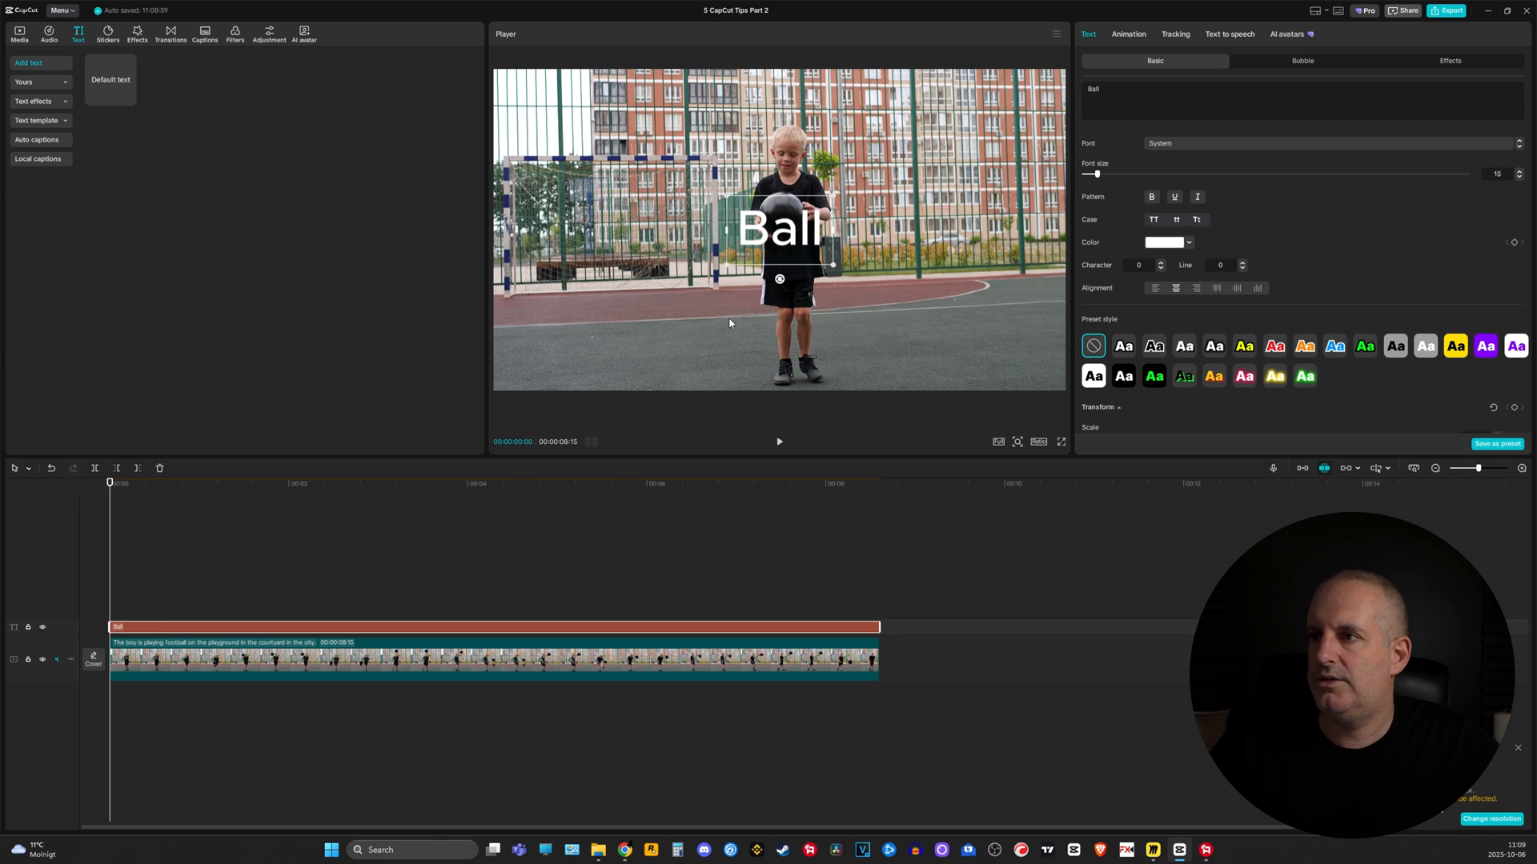
left_click(1153, 347)
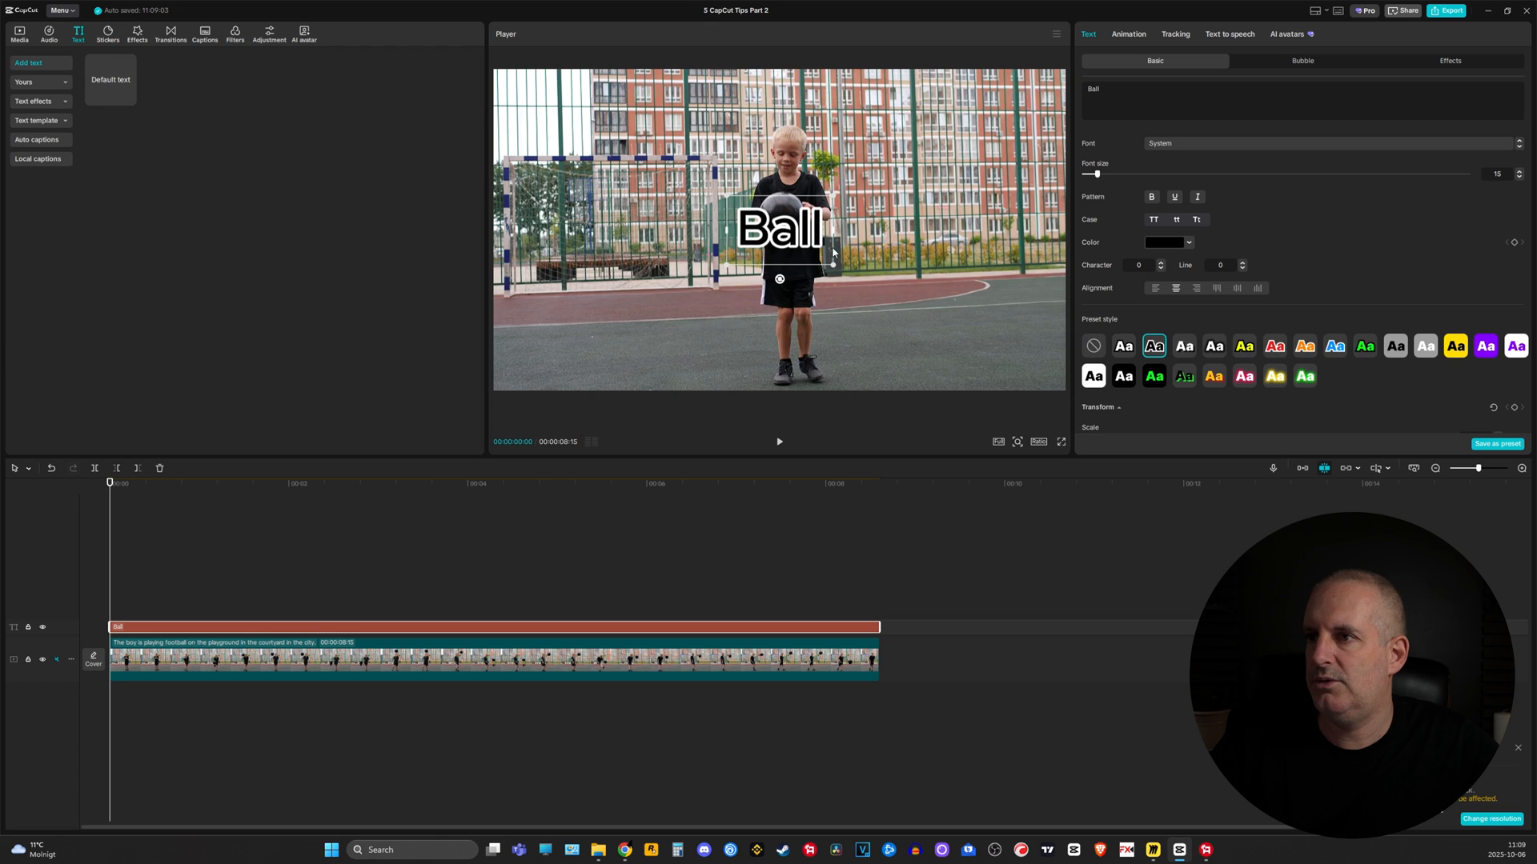
left_click_drag(799, 245, 699, 229)
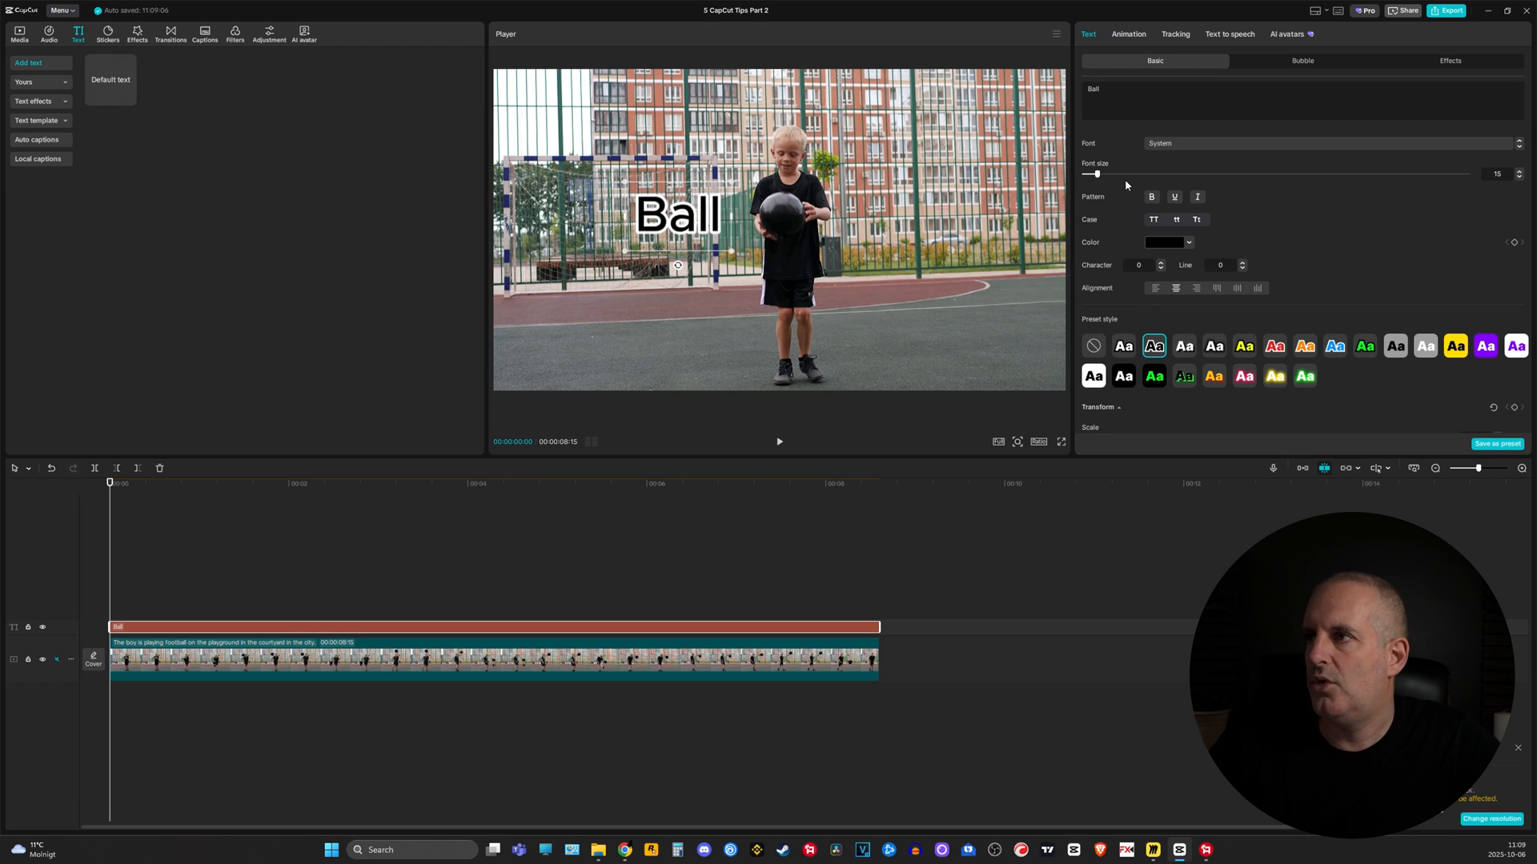
Step: Apply Motion tracking to the "Ball" text with the tracking box centred on the ball, and run the tracking
left_click(1177, 35)
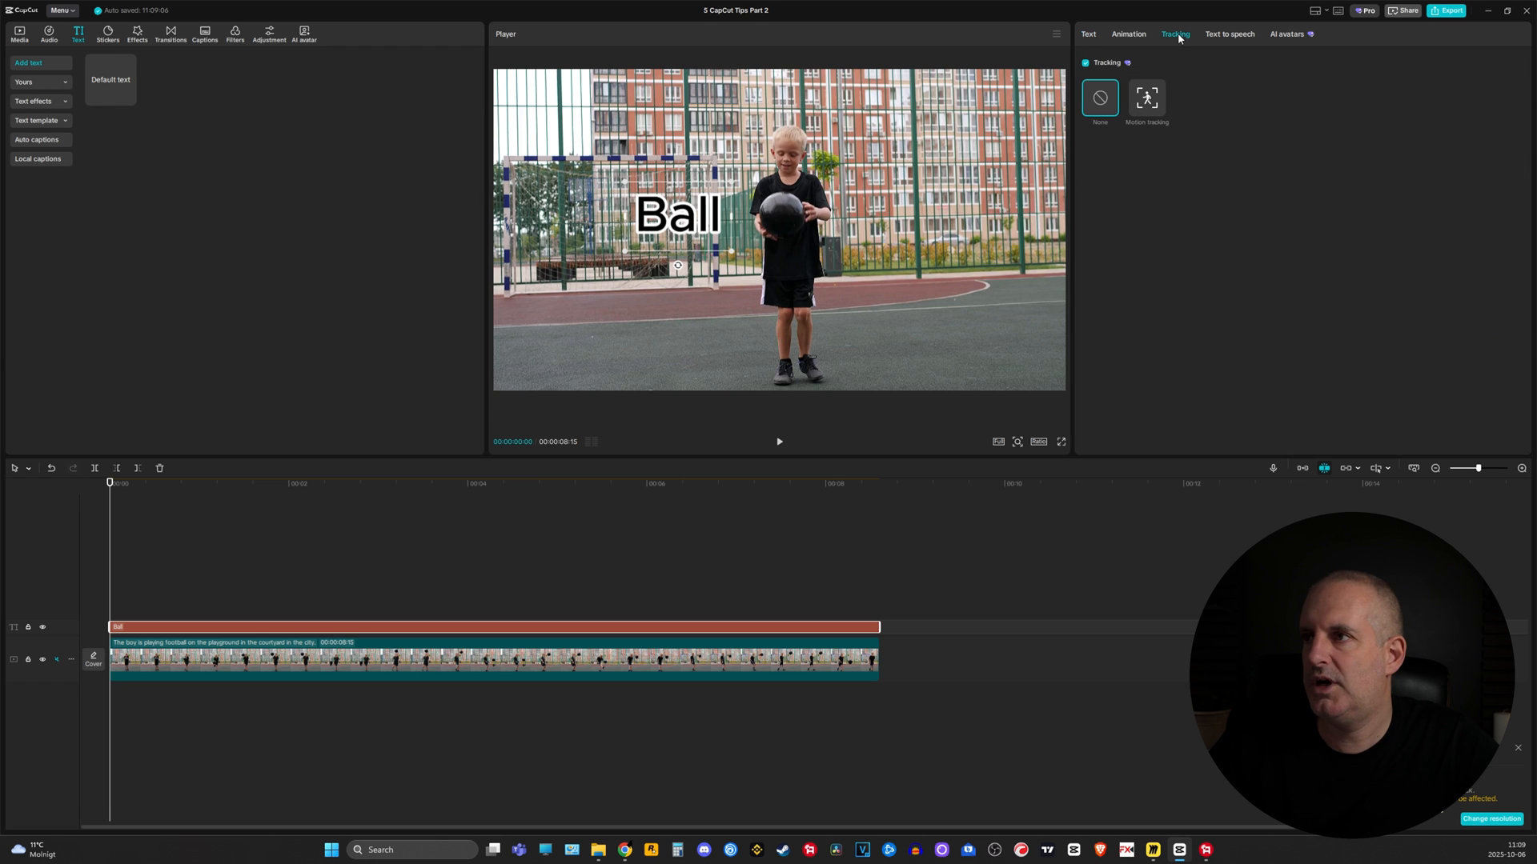
left_click(1156, 112)
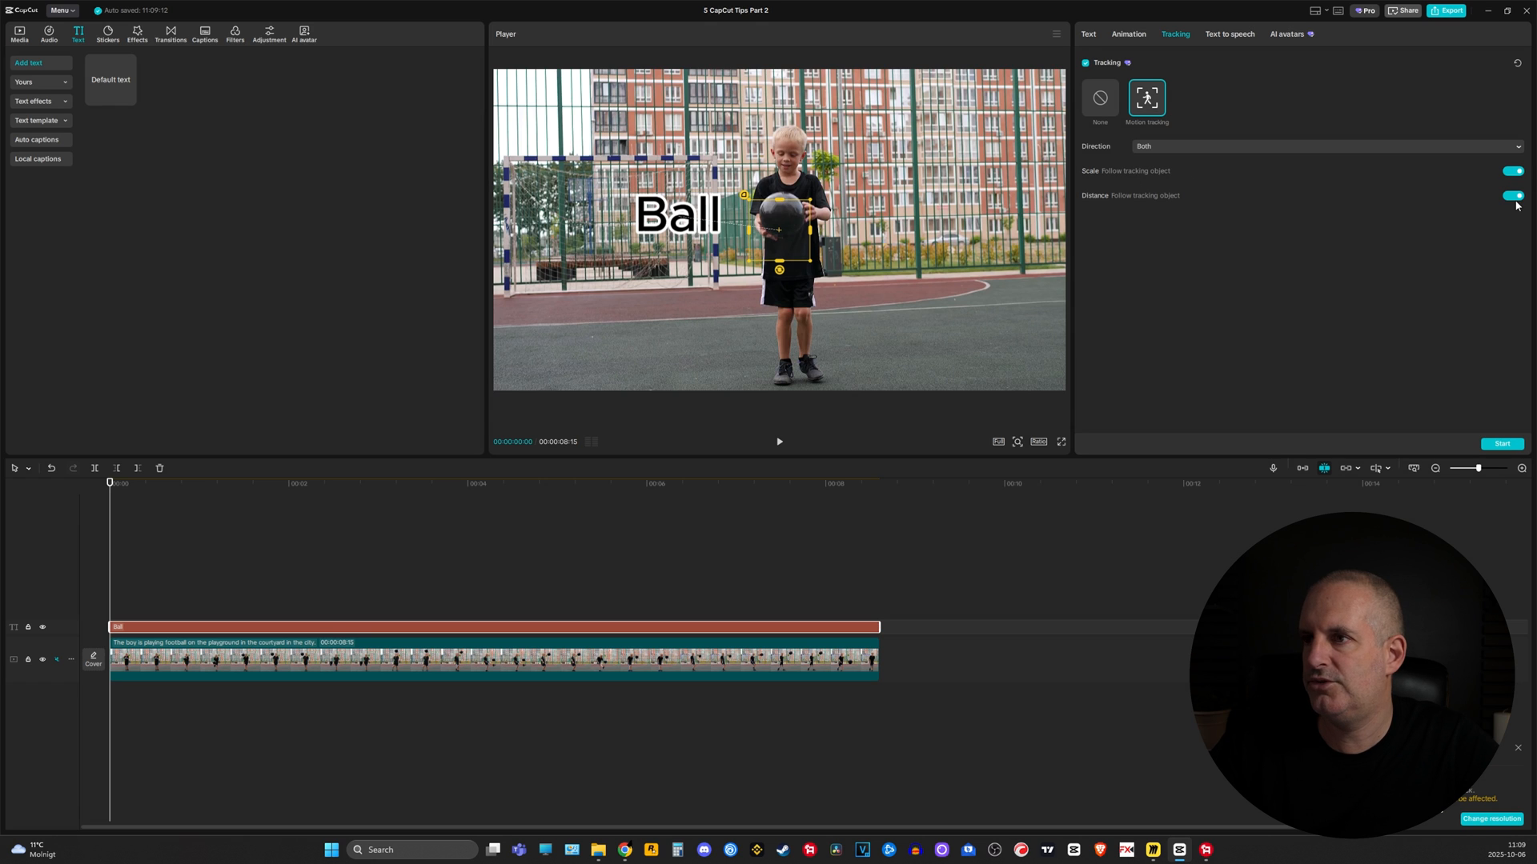
left_click_drag(777, 232, 779, 221)
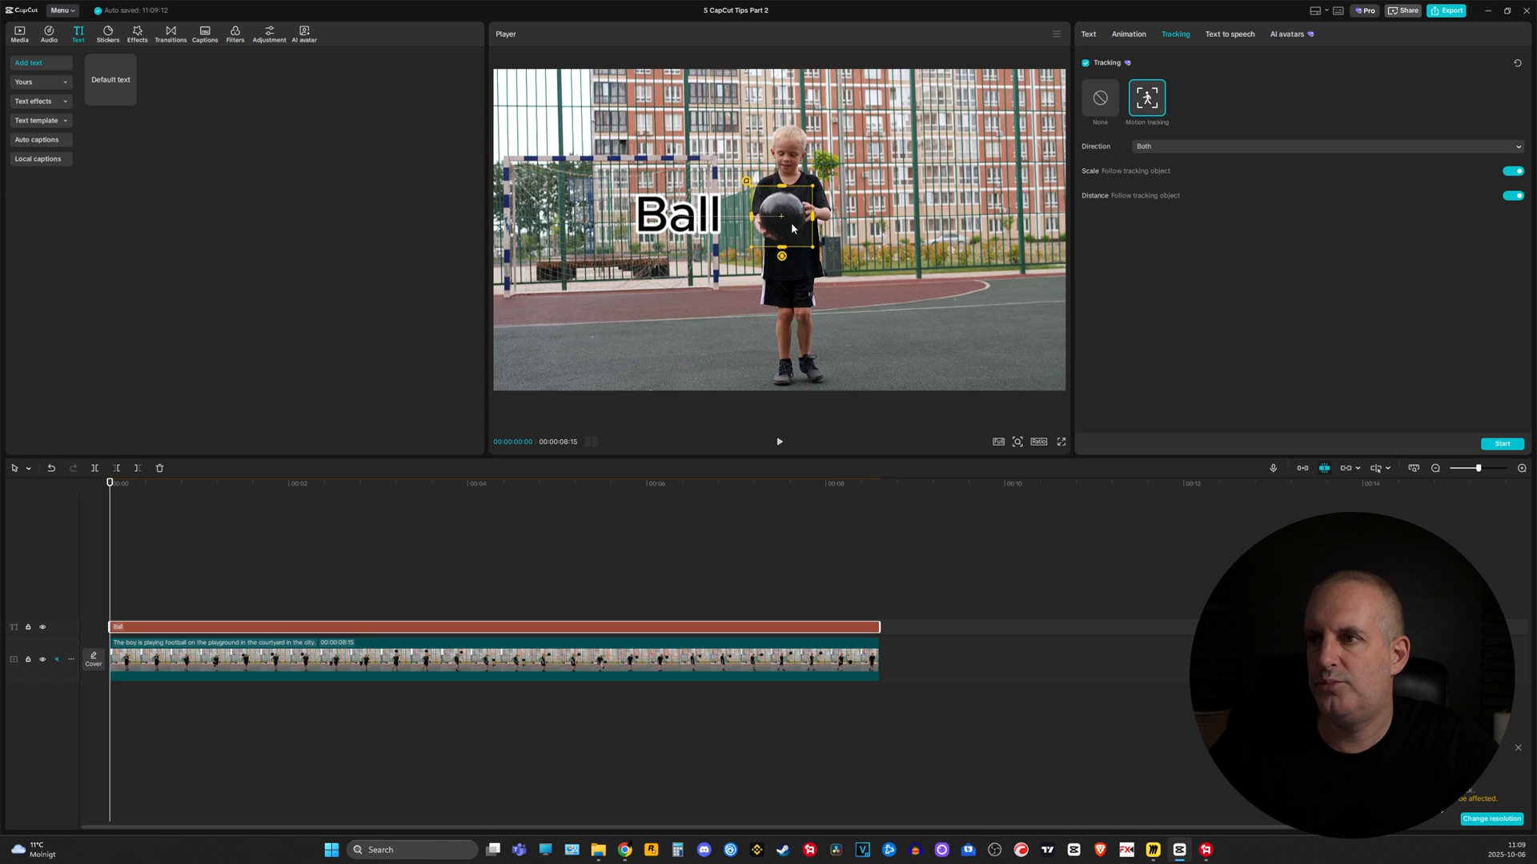
left_click(1501, 444)
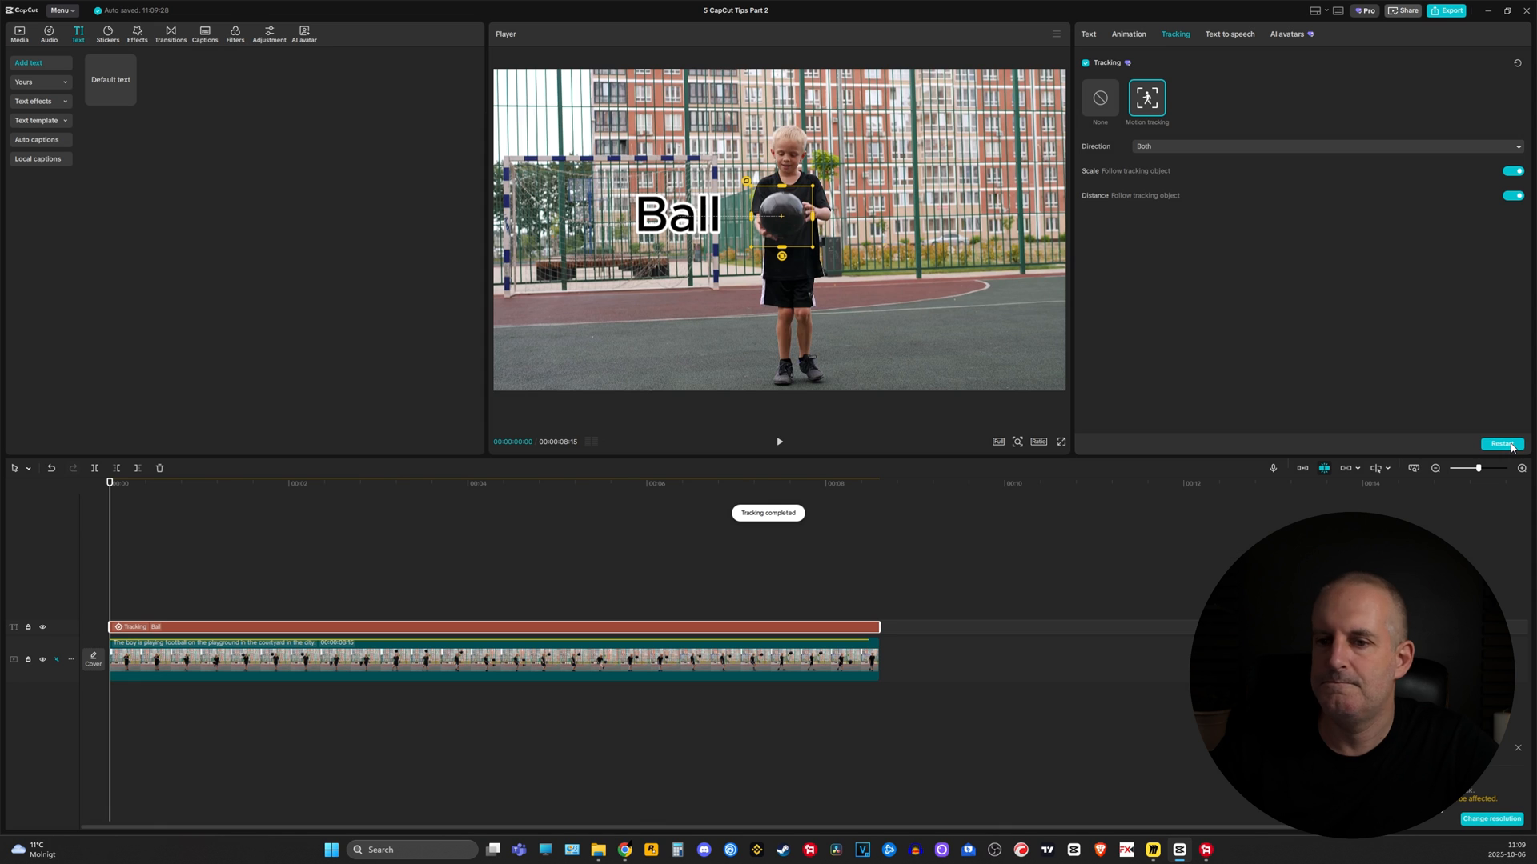
Step: Play the clip from the start to check how the "Ball" text follows the ball
left_click(132, 535)
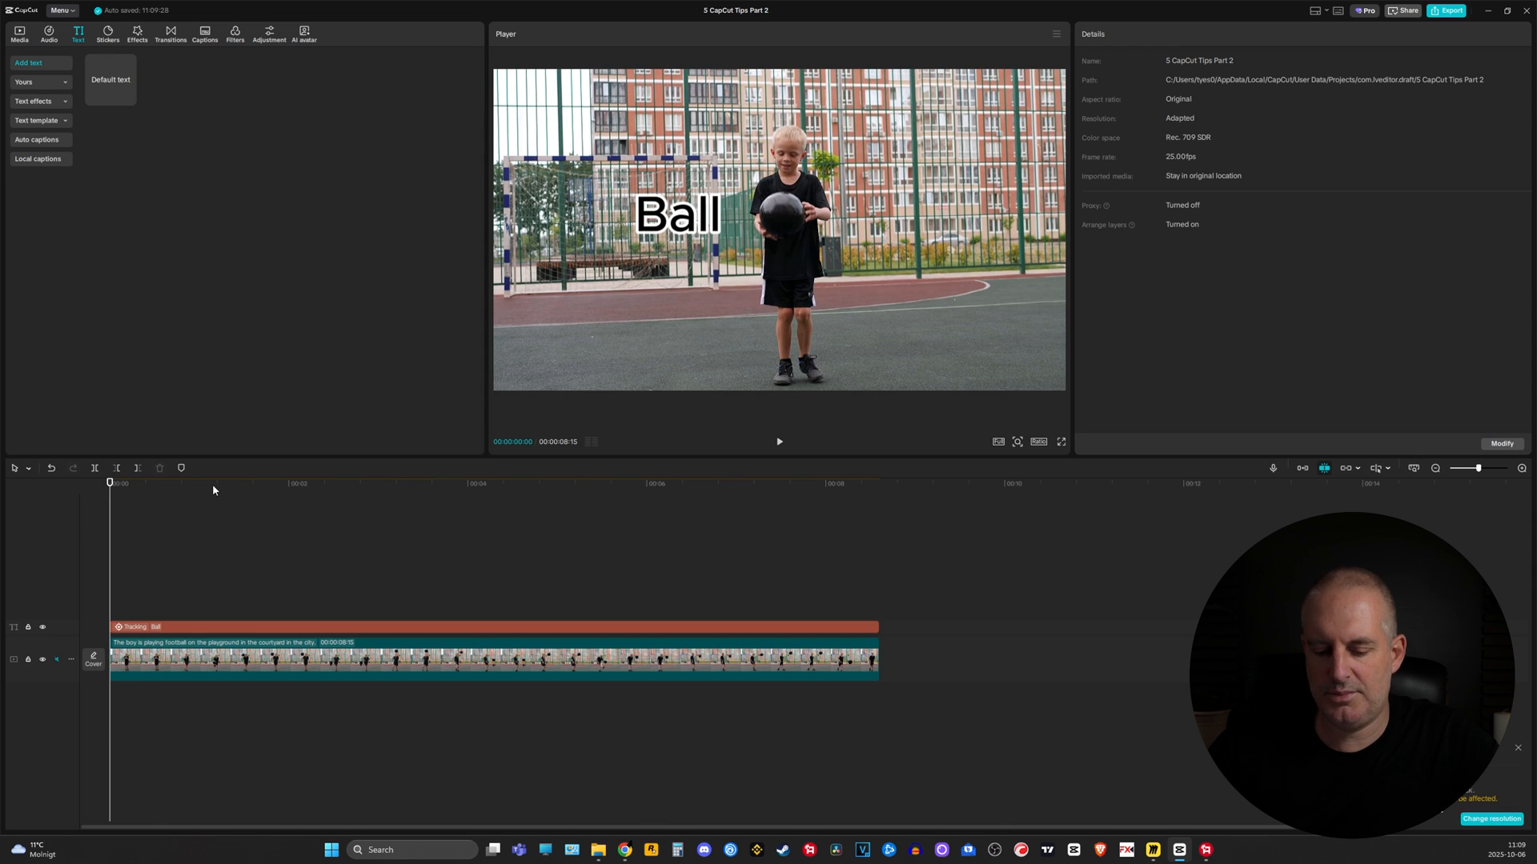
key("space")
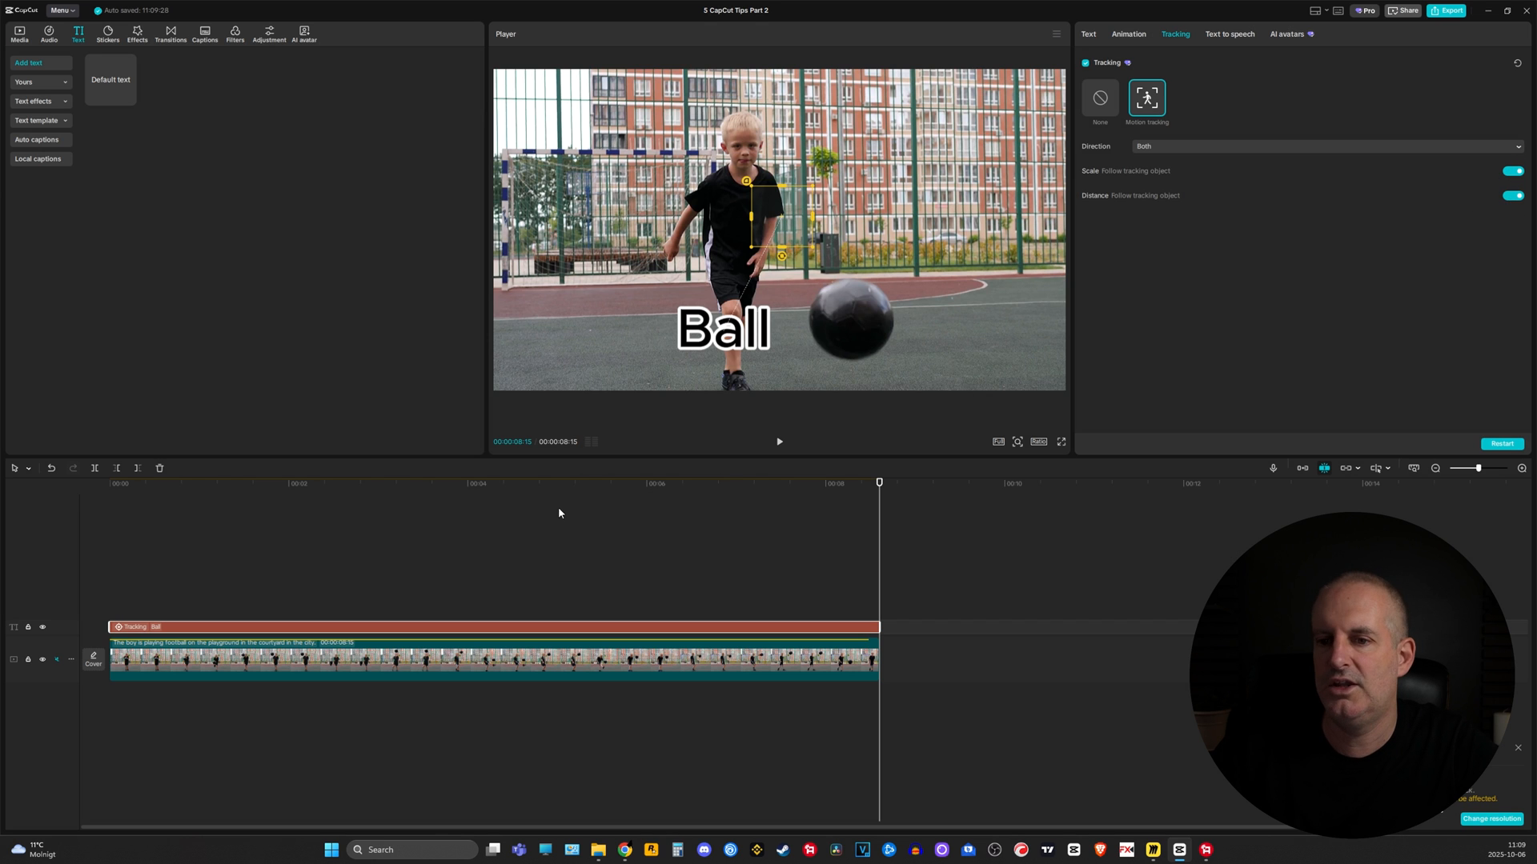
key("space")
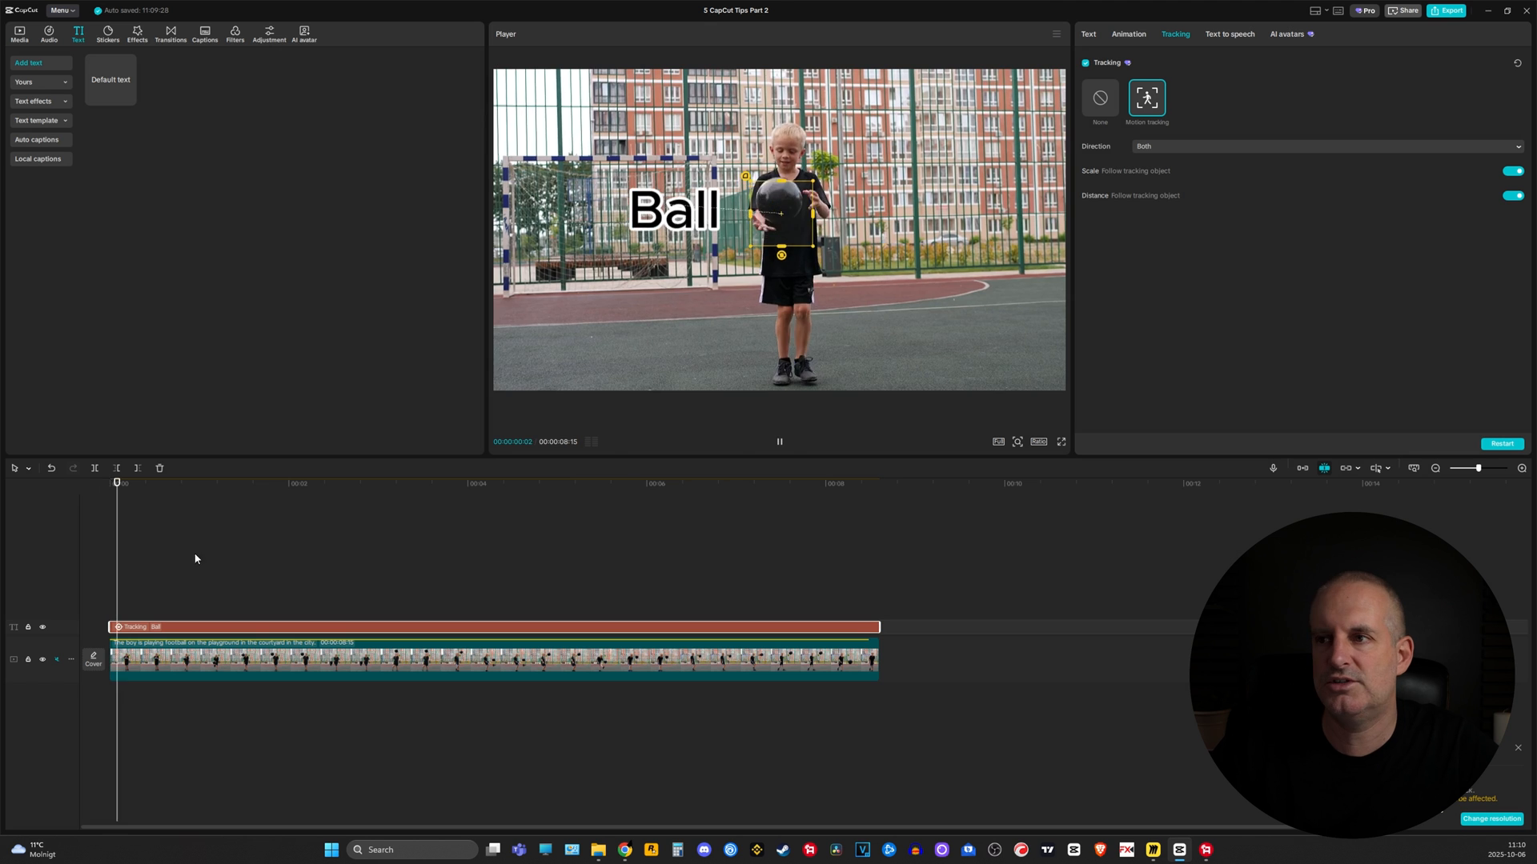
left_click(262, 581)
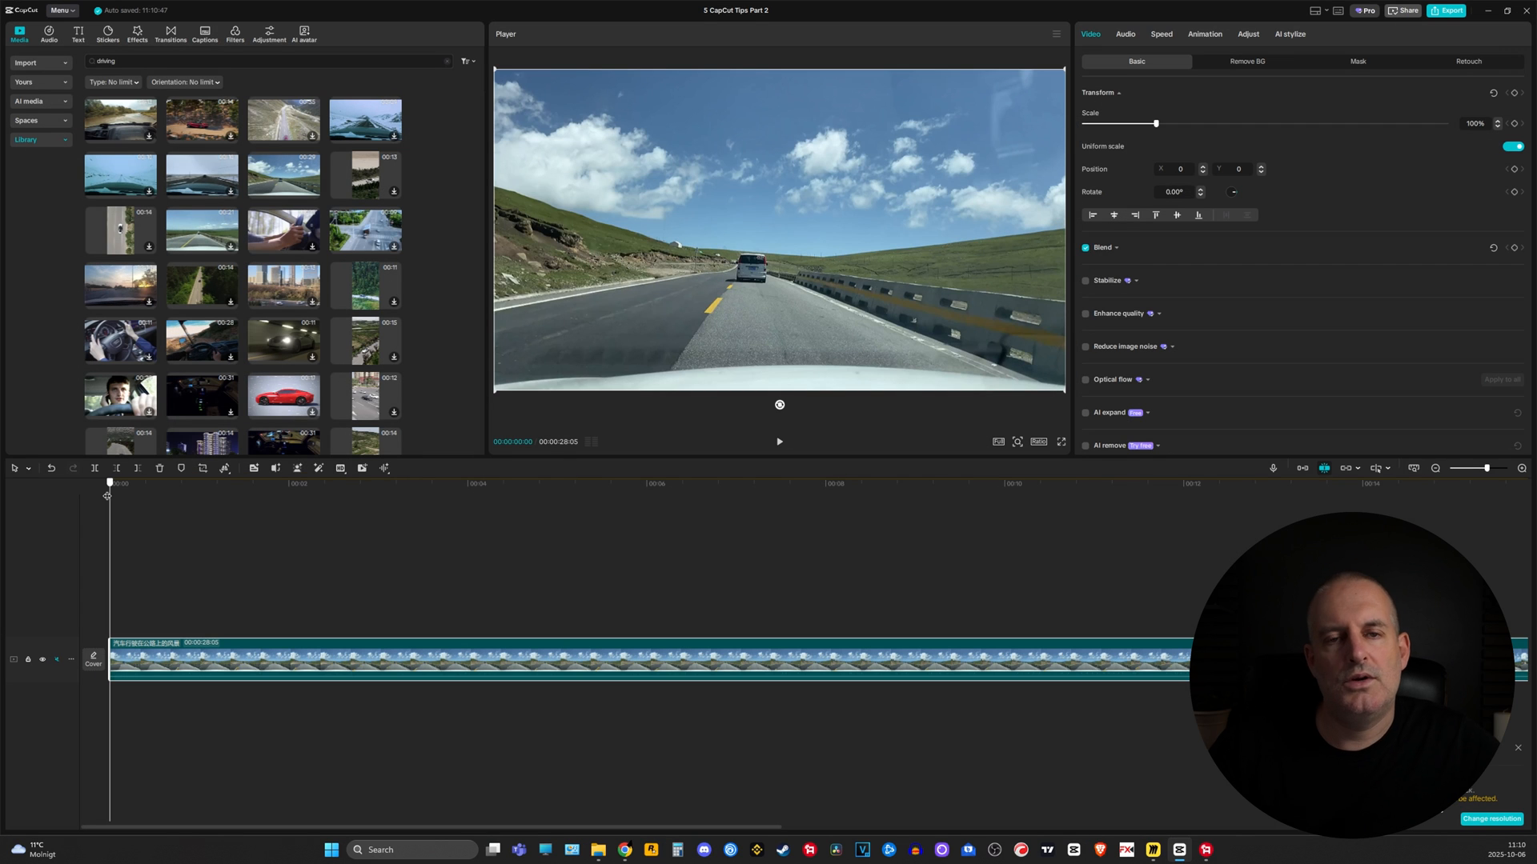
Step: Scrub through the first seconds of the driving clip and return to its start
left_click_drag(102, 495, 527, 497)
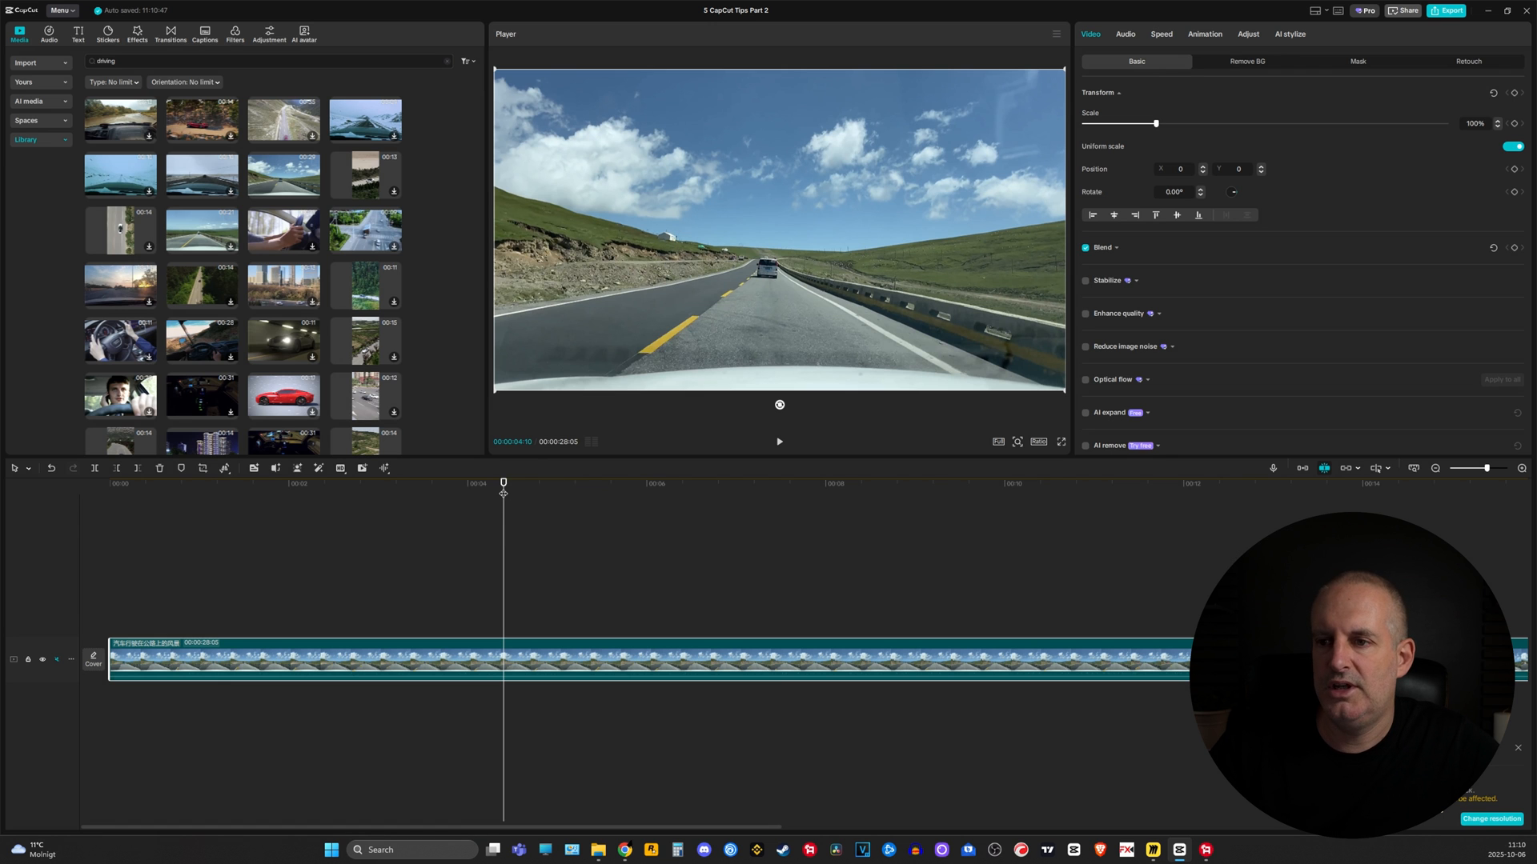
left_click_drag(504, 489, 705, 531)
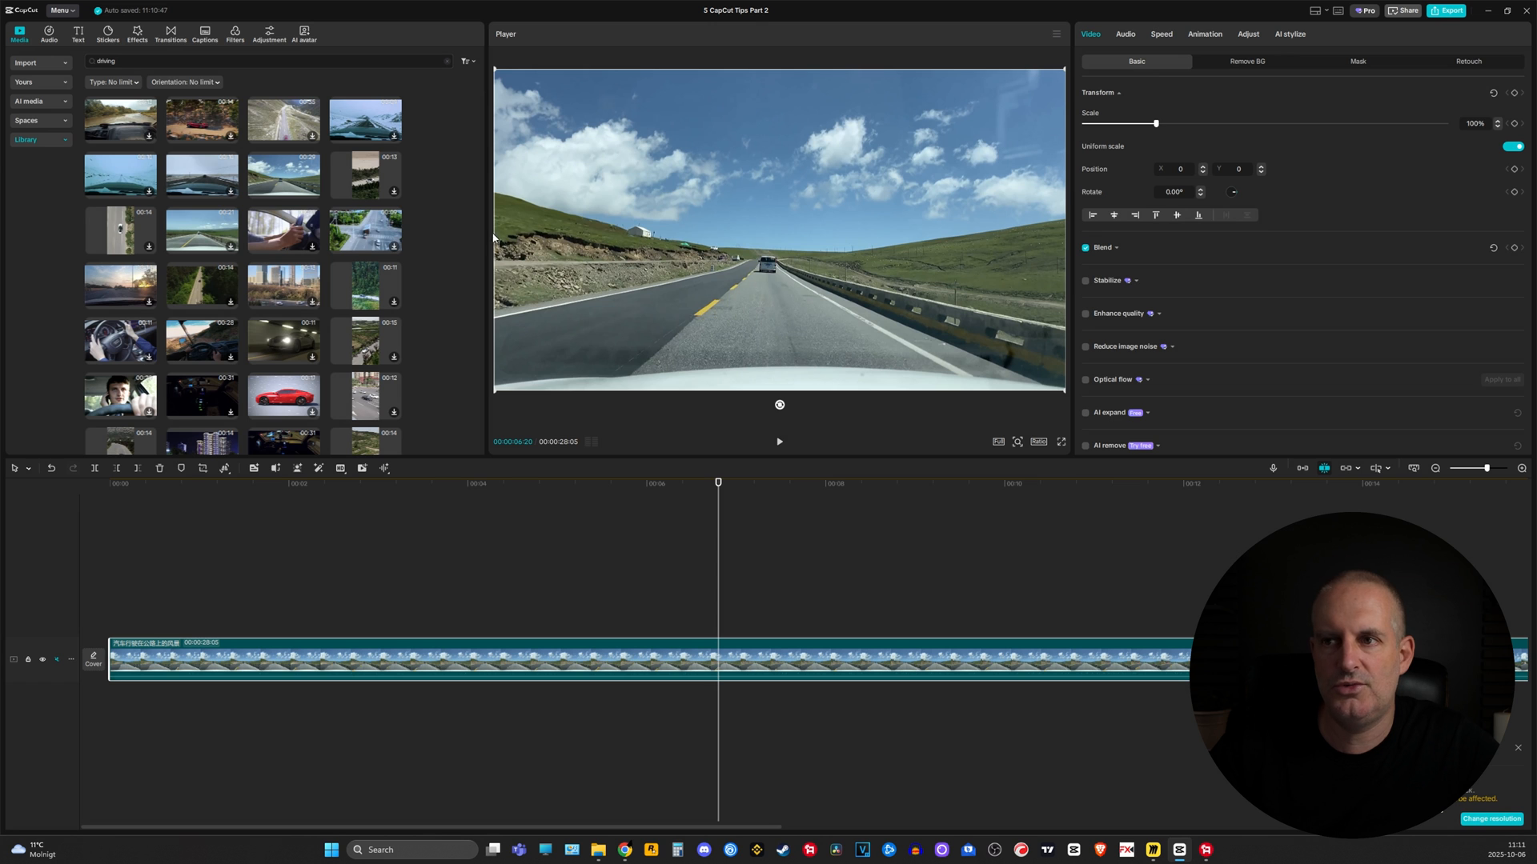
left_click_drag(718, 490, 111, 529)
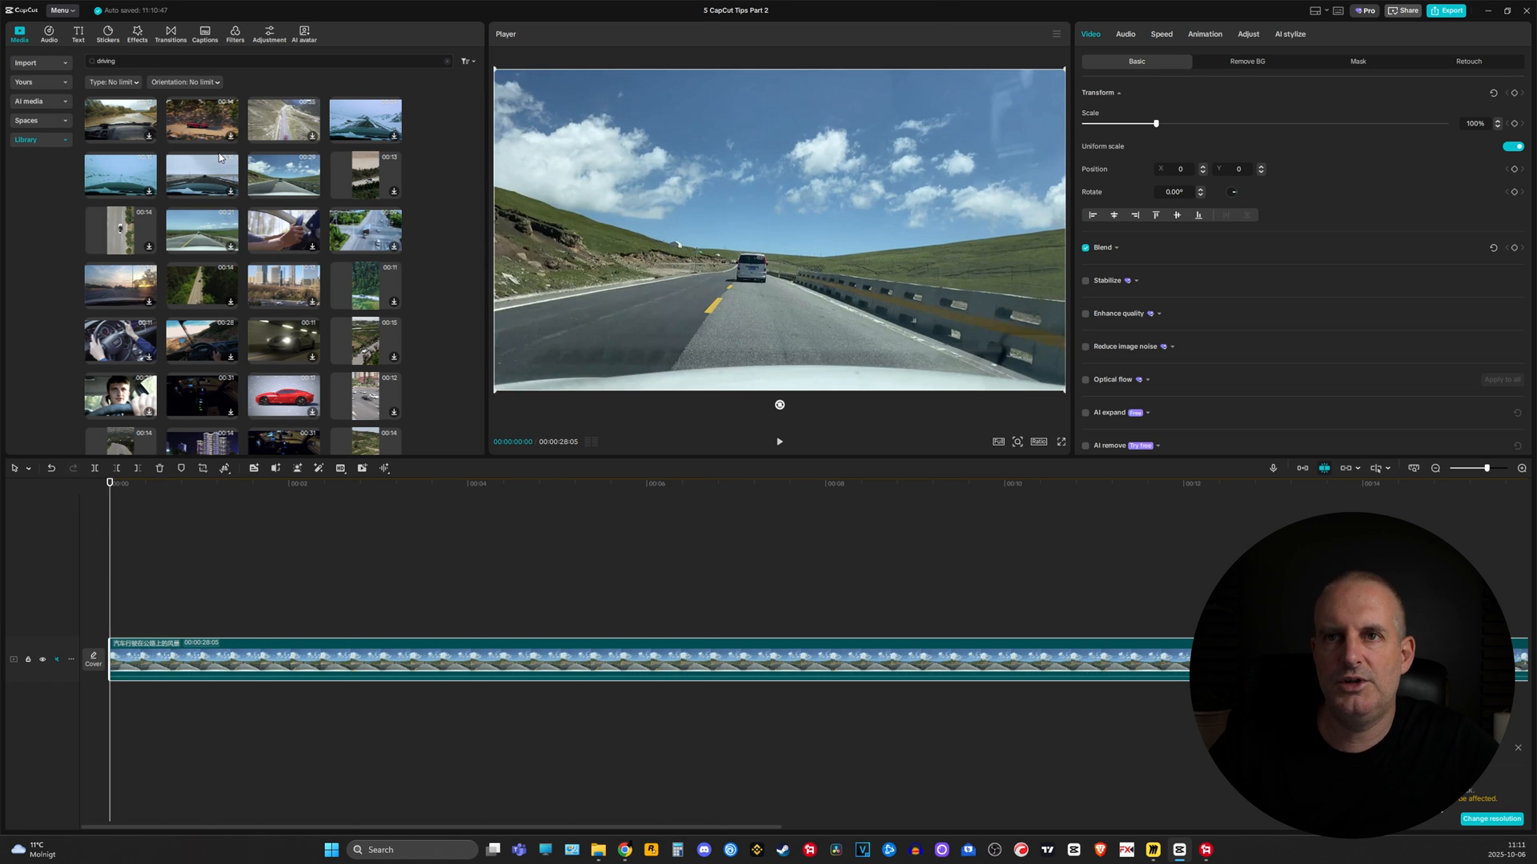
Step: Search the video effects for "blur" and apply the first Blur effect directly to the driving clip
left_click(139, 35)
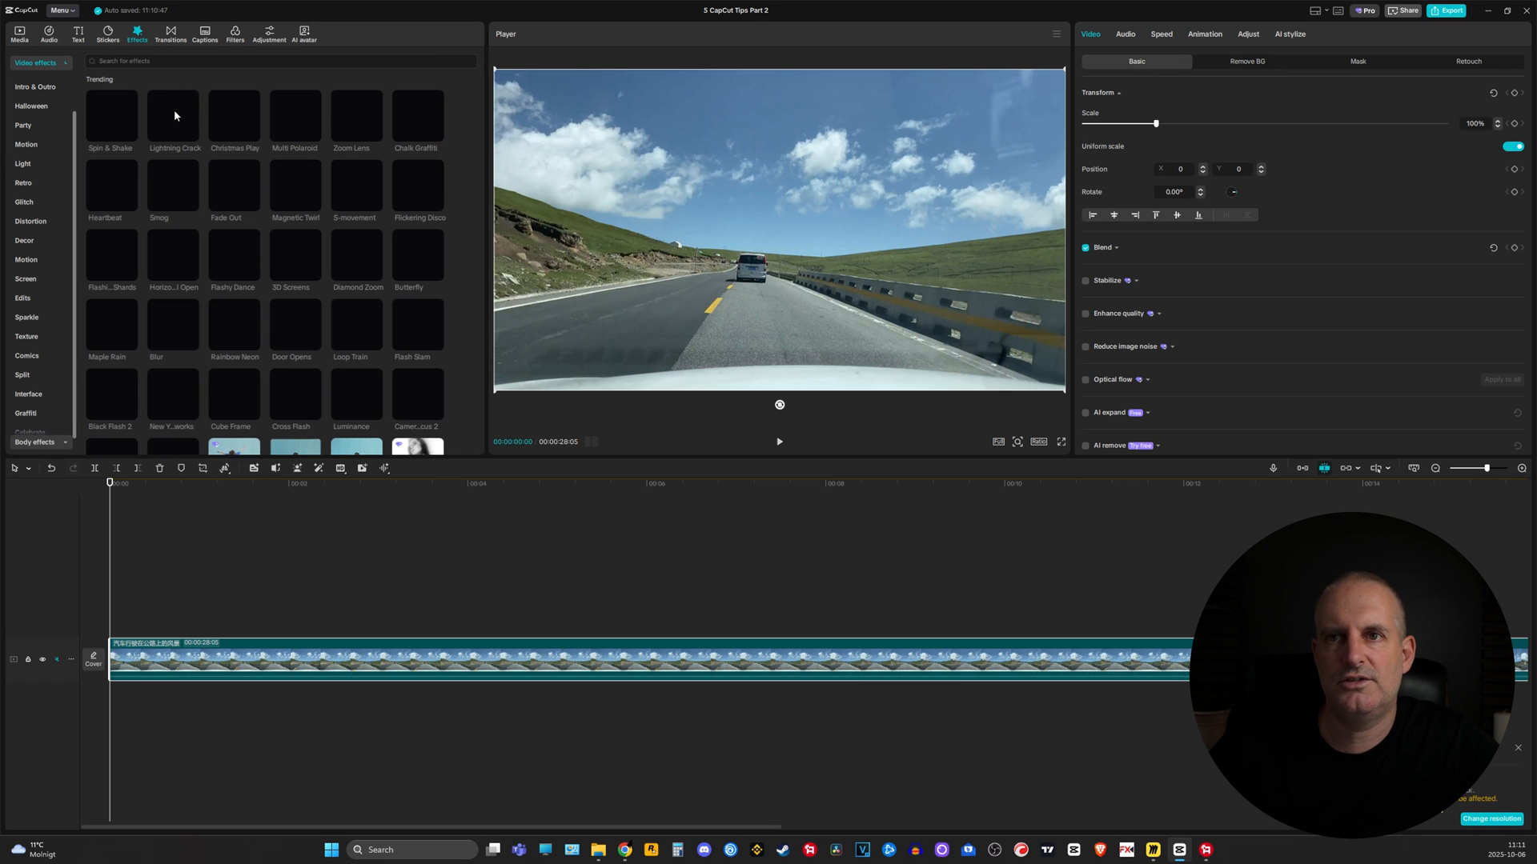
left_click(122, 60)
type("bl")
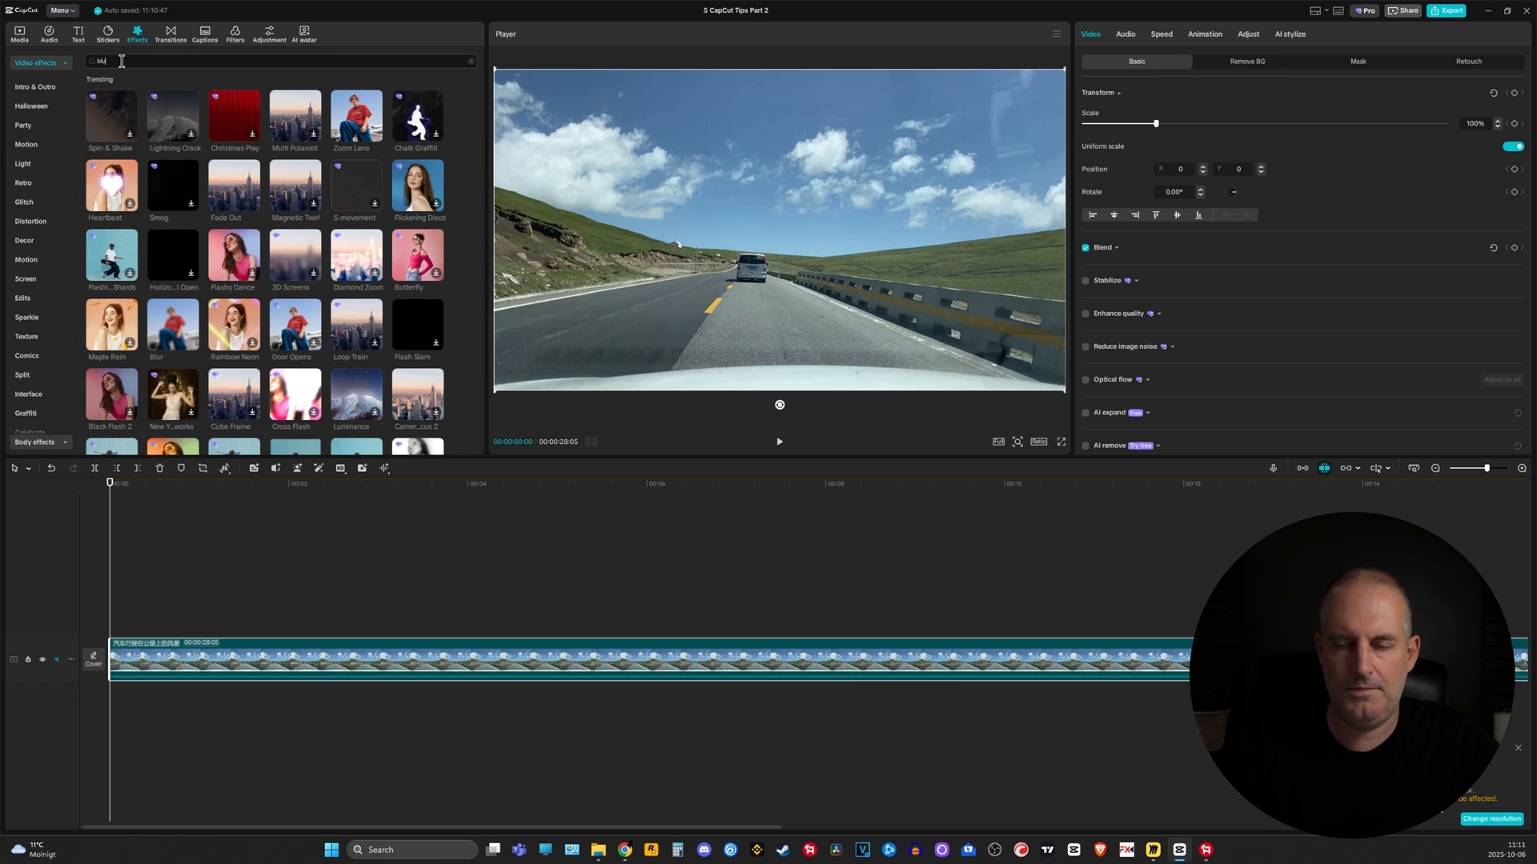
type("ur")
key("Return")
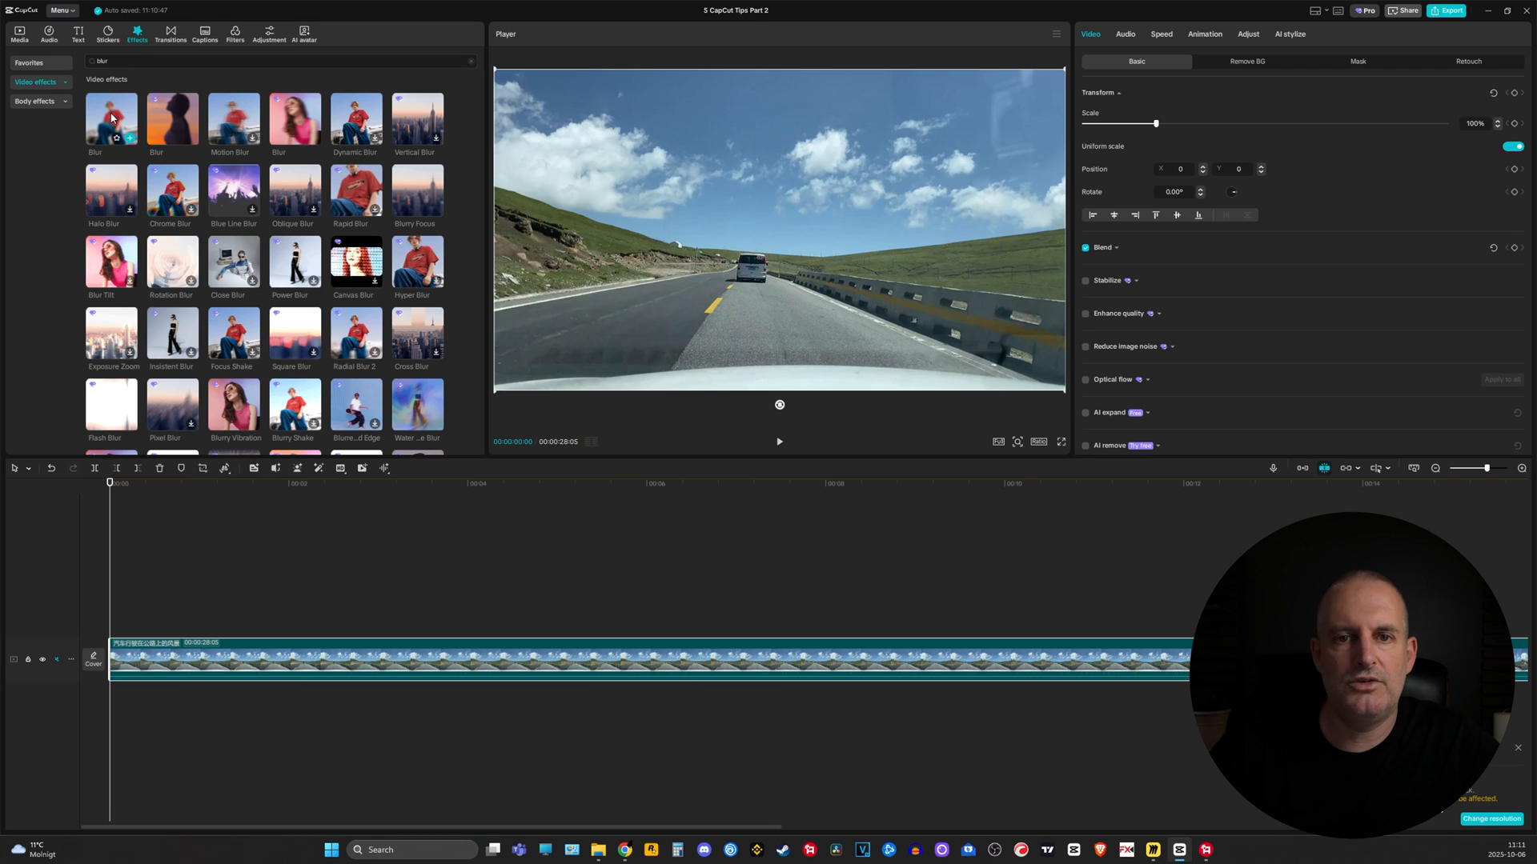
left_click_drag(124, 121, 130, 662)
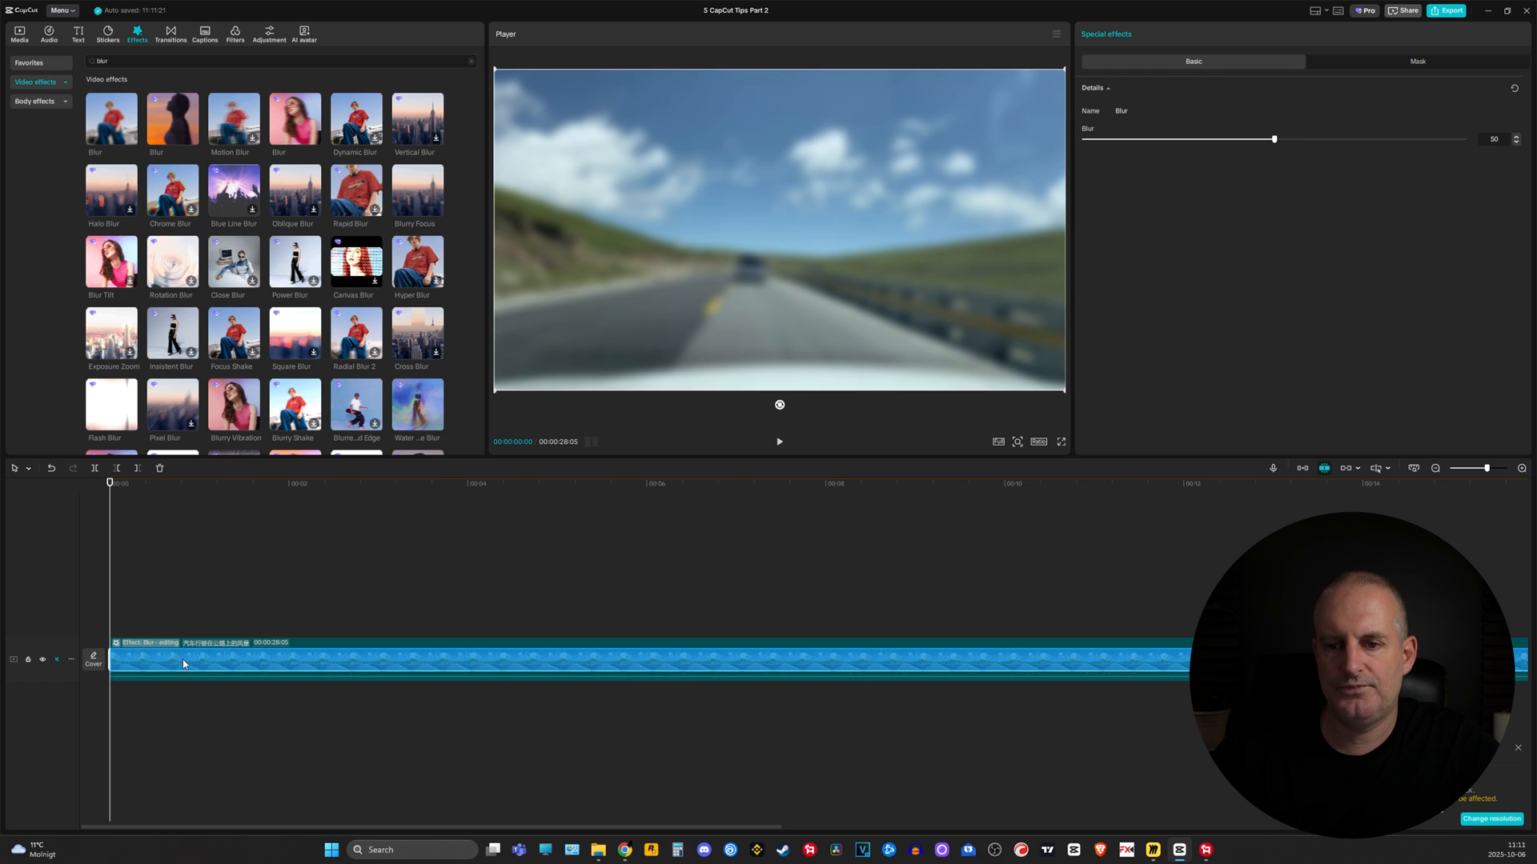
Step: Reopen the driving clip's Blur effect for editing with the playhead at the start, and set the blur to 100
left_click(225, 550)
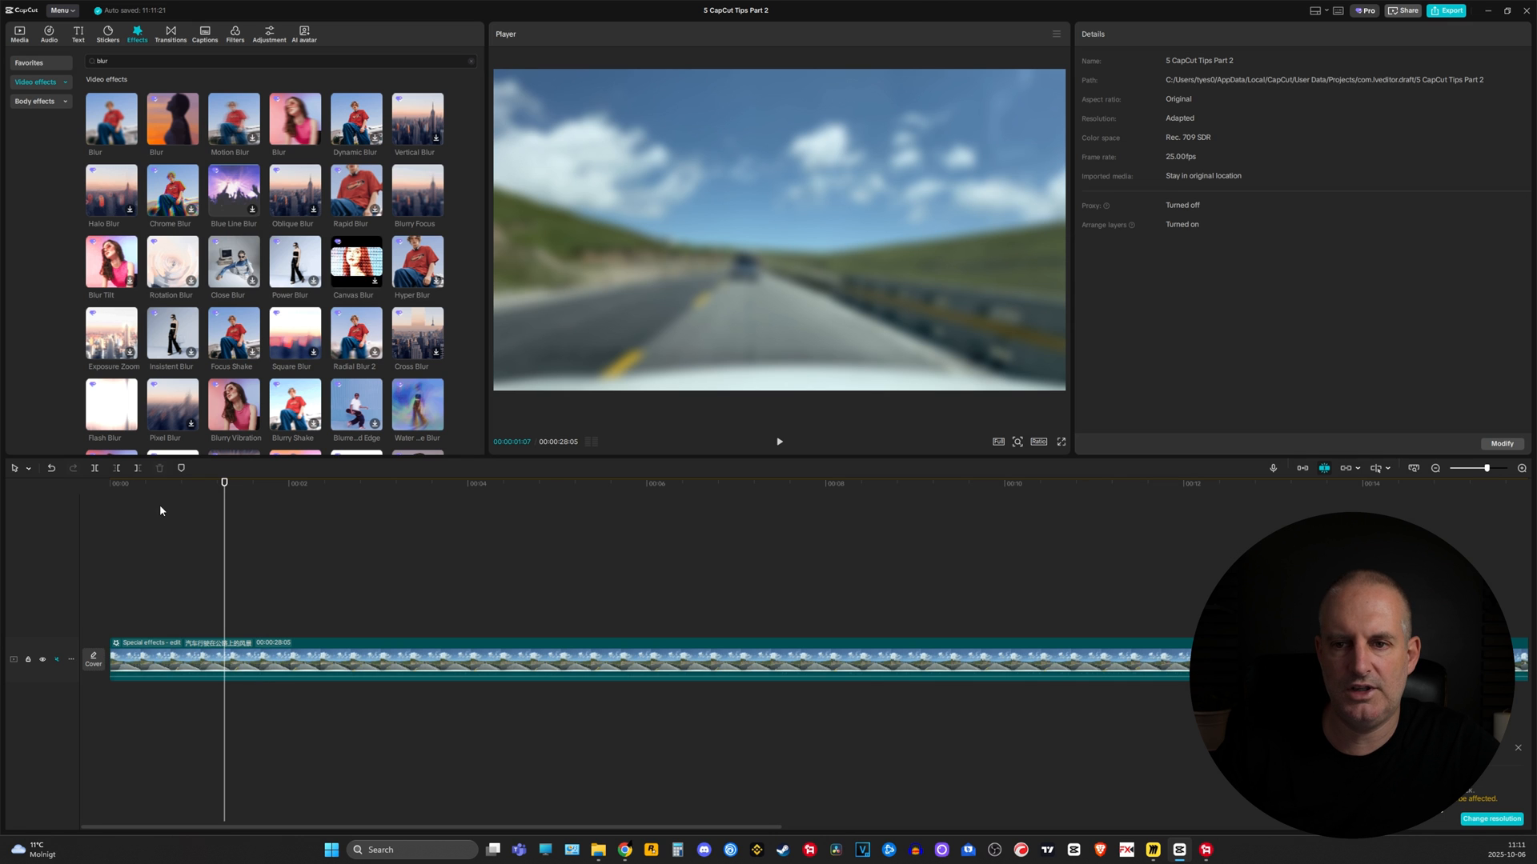
left_click(112, 483)
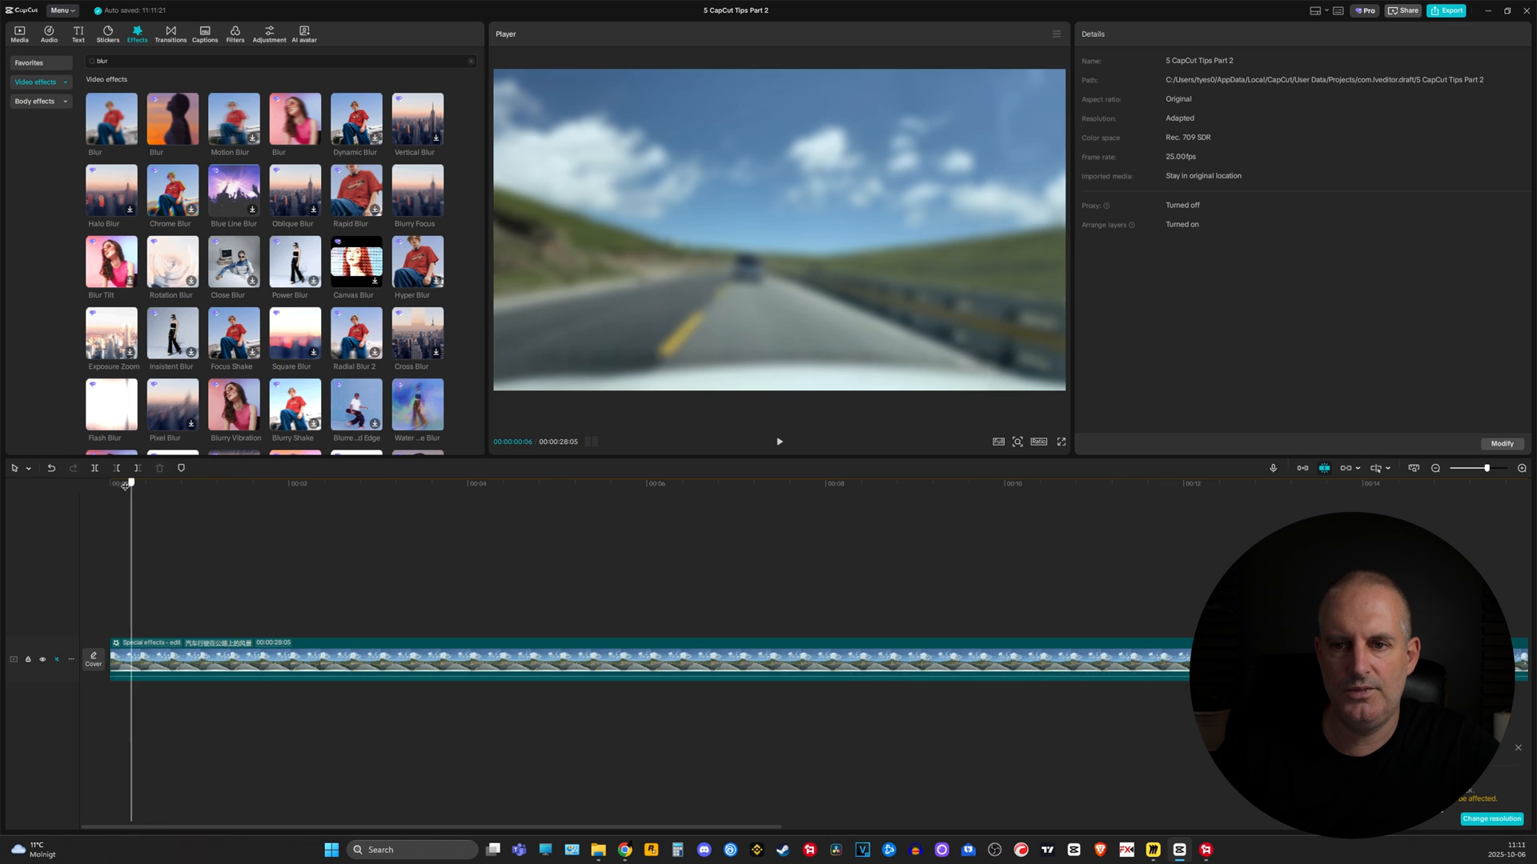
right_click(344, 644)
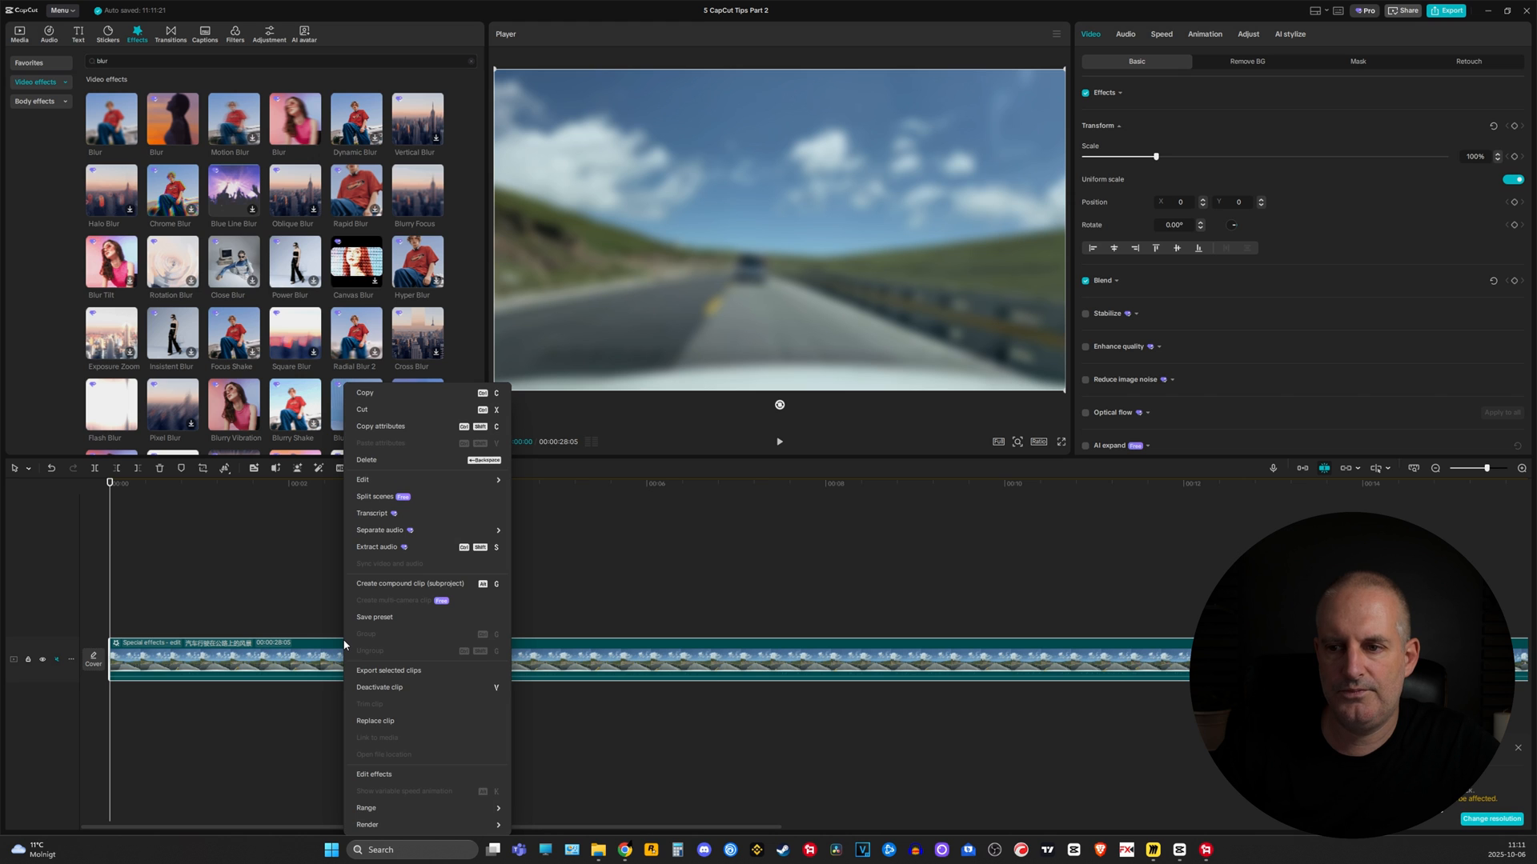
left_click(397, 776)
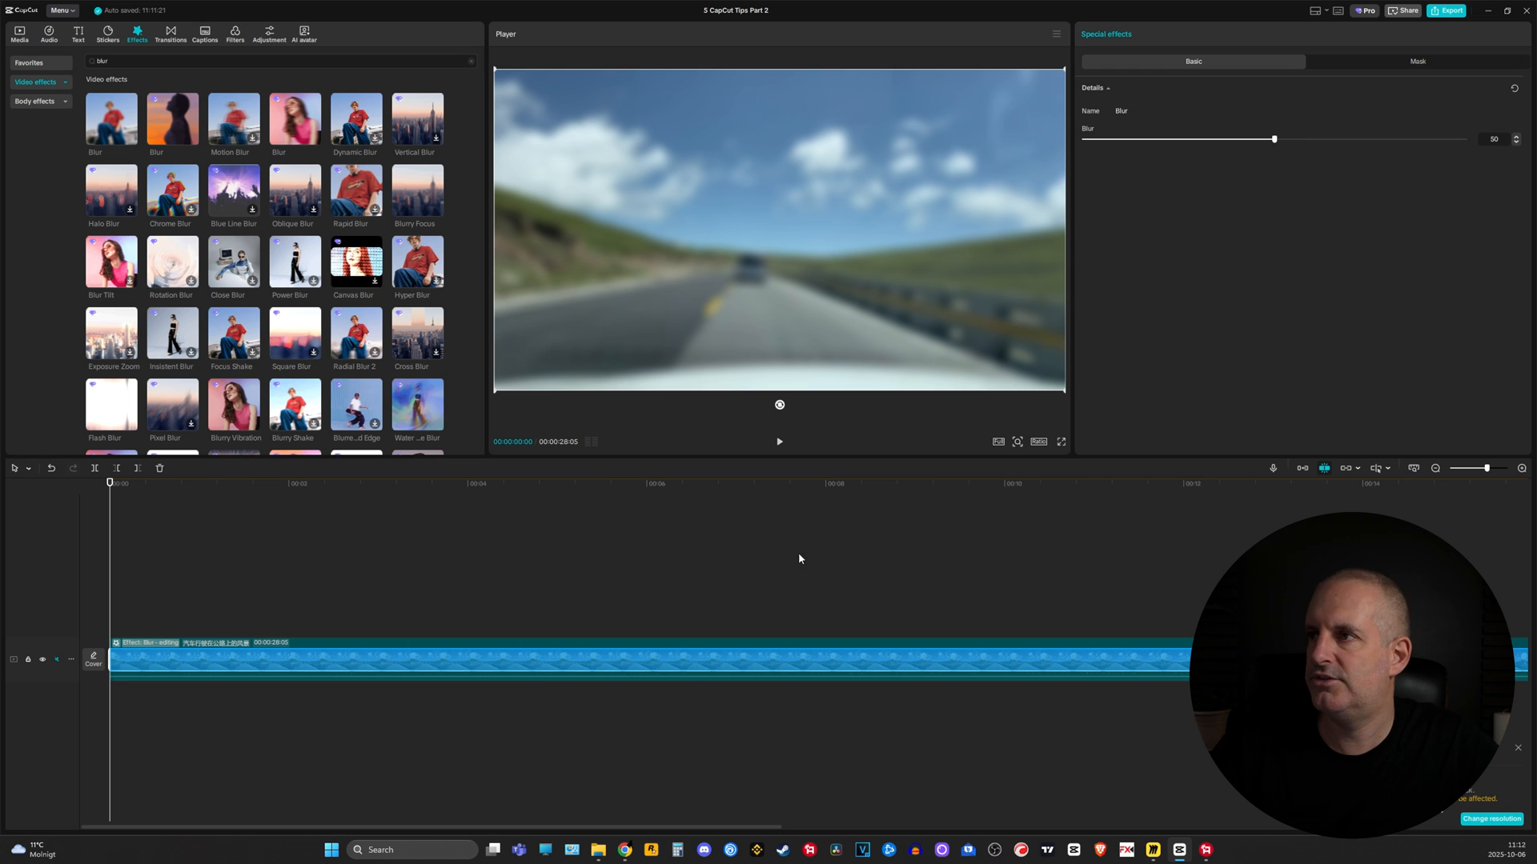
left_click_drag(1279, 139, 1507, 145)
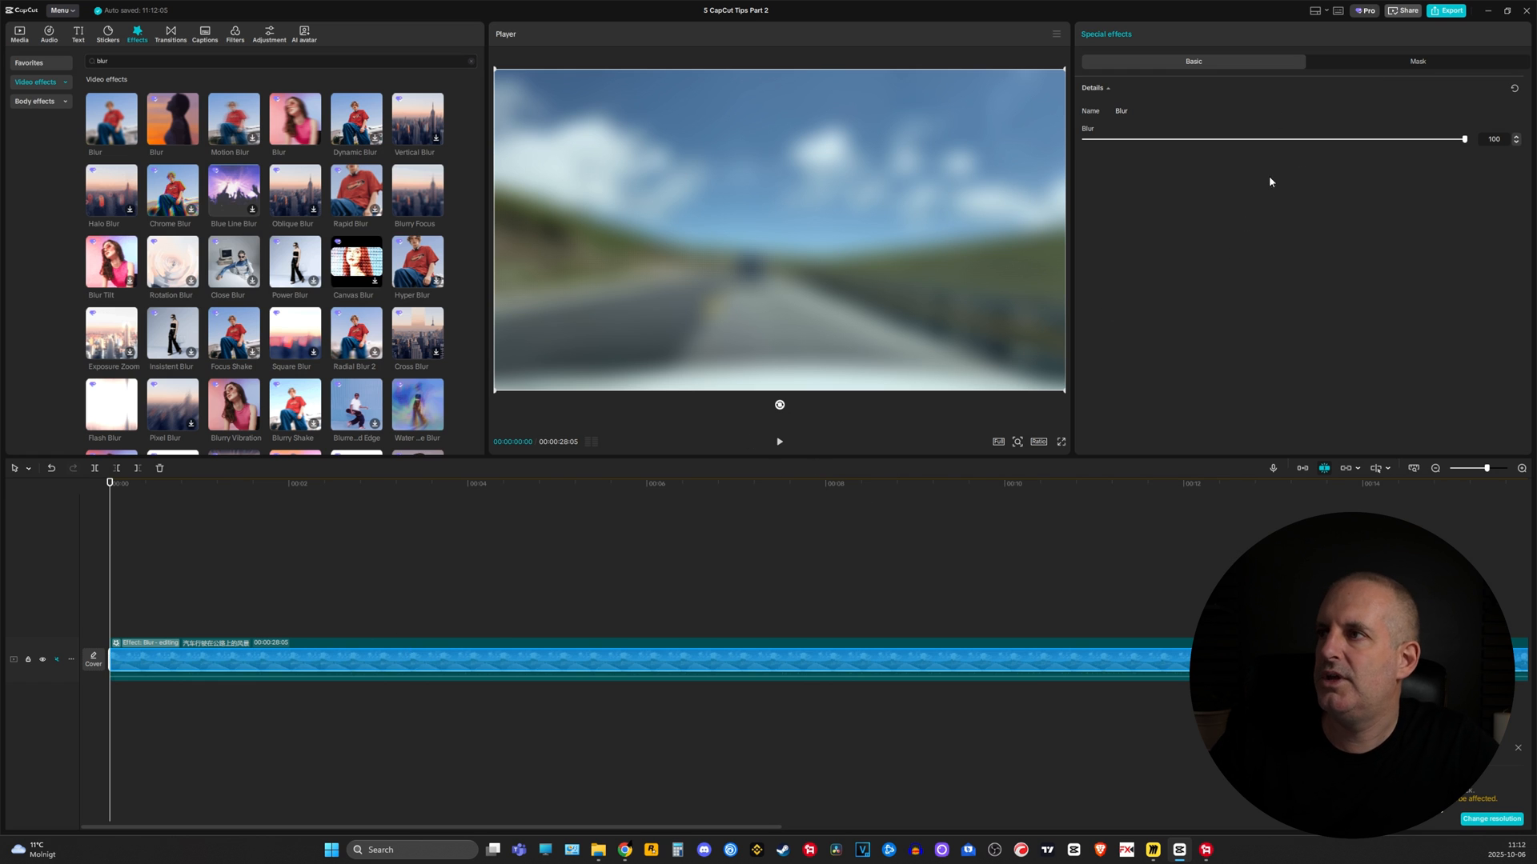
Step: Add a 139 × 144 rectangle mask to the blur at X -364, Y -28, and keyframe all mask settings at 00:00:00:00
left_click(1391, 67)
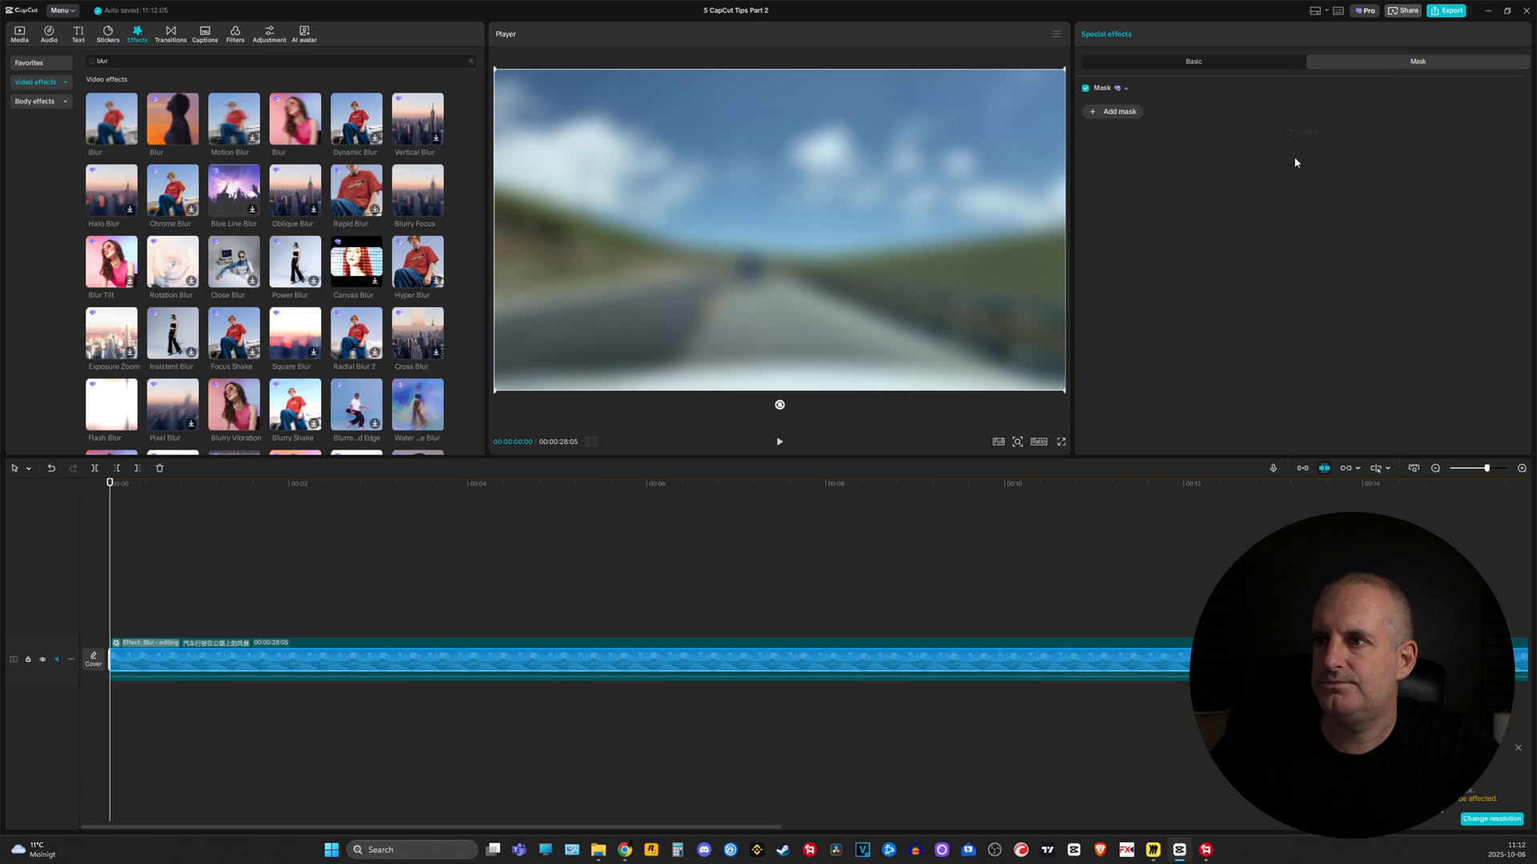
left_click(1113, 112)
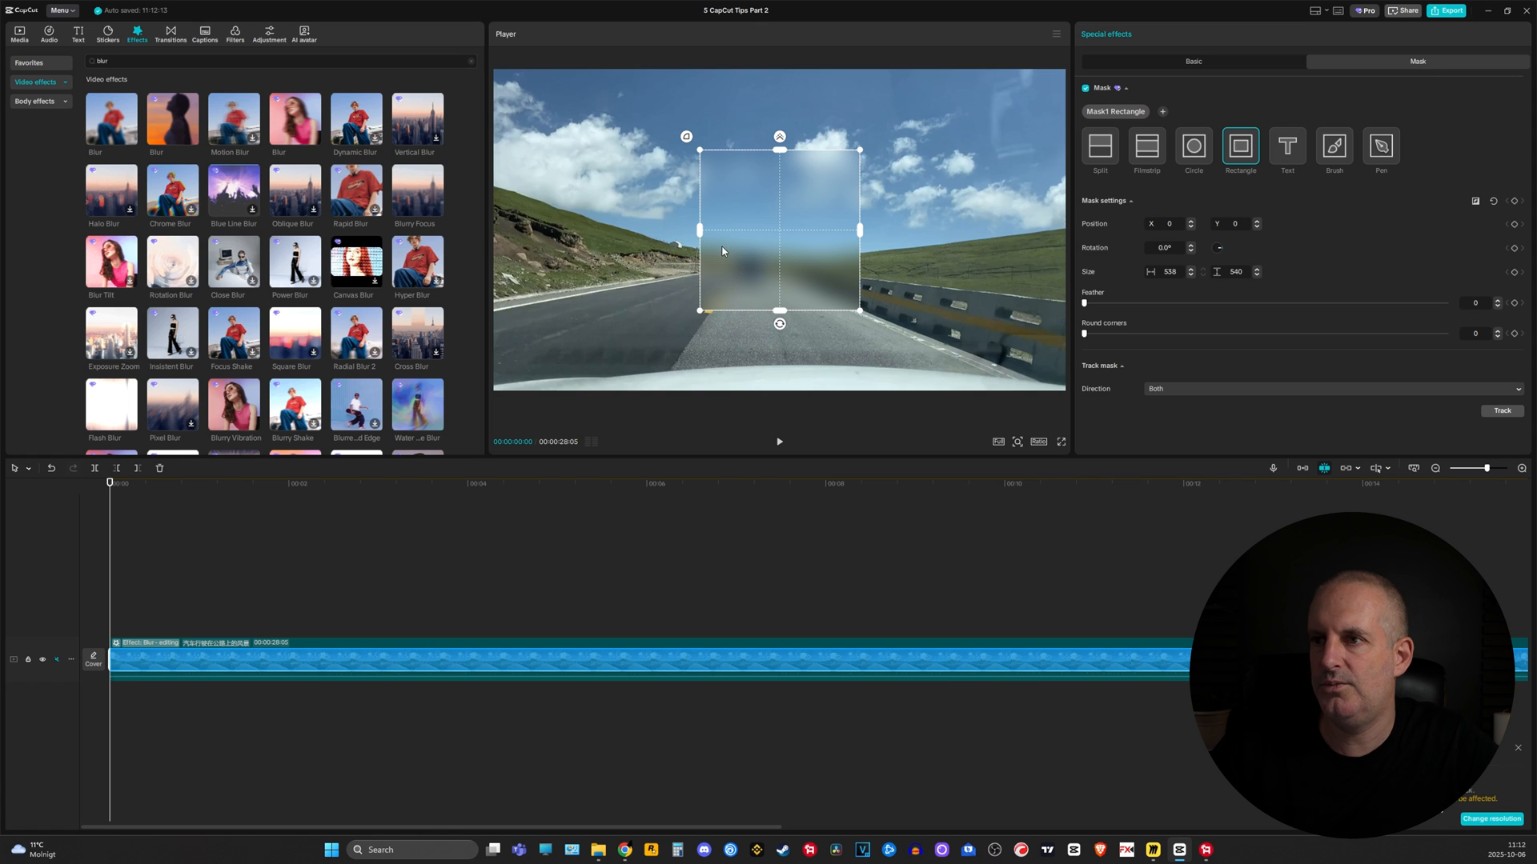
left_click_drag(700, 149, 665, 246)
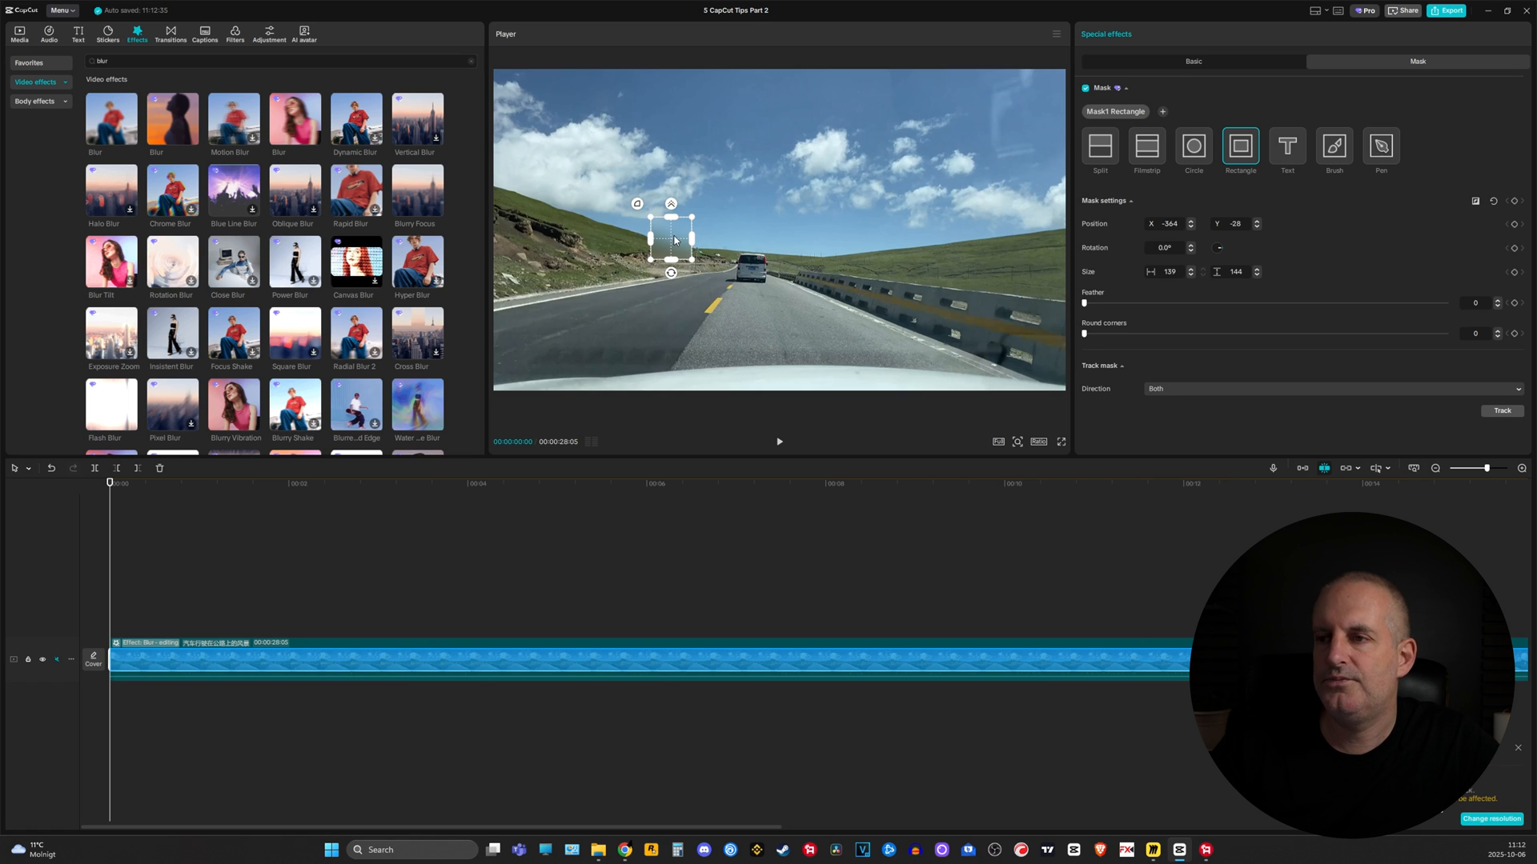
left_click(1513, 202)
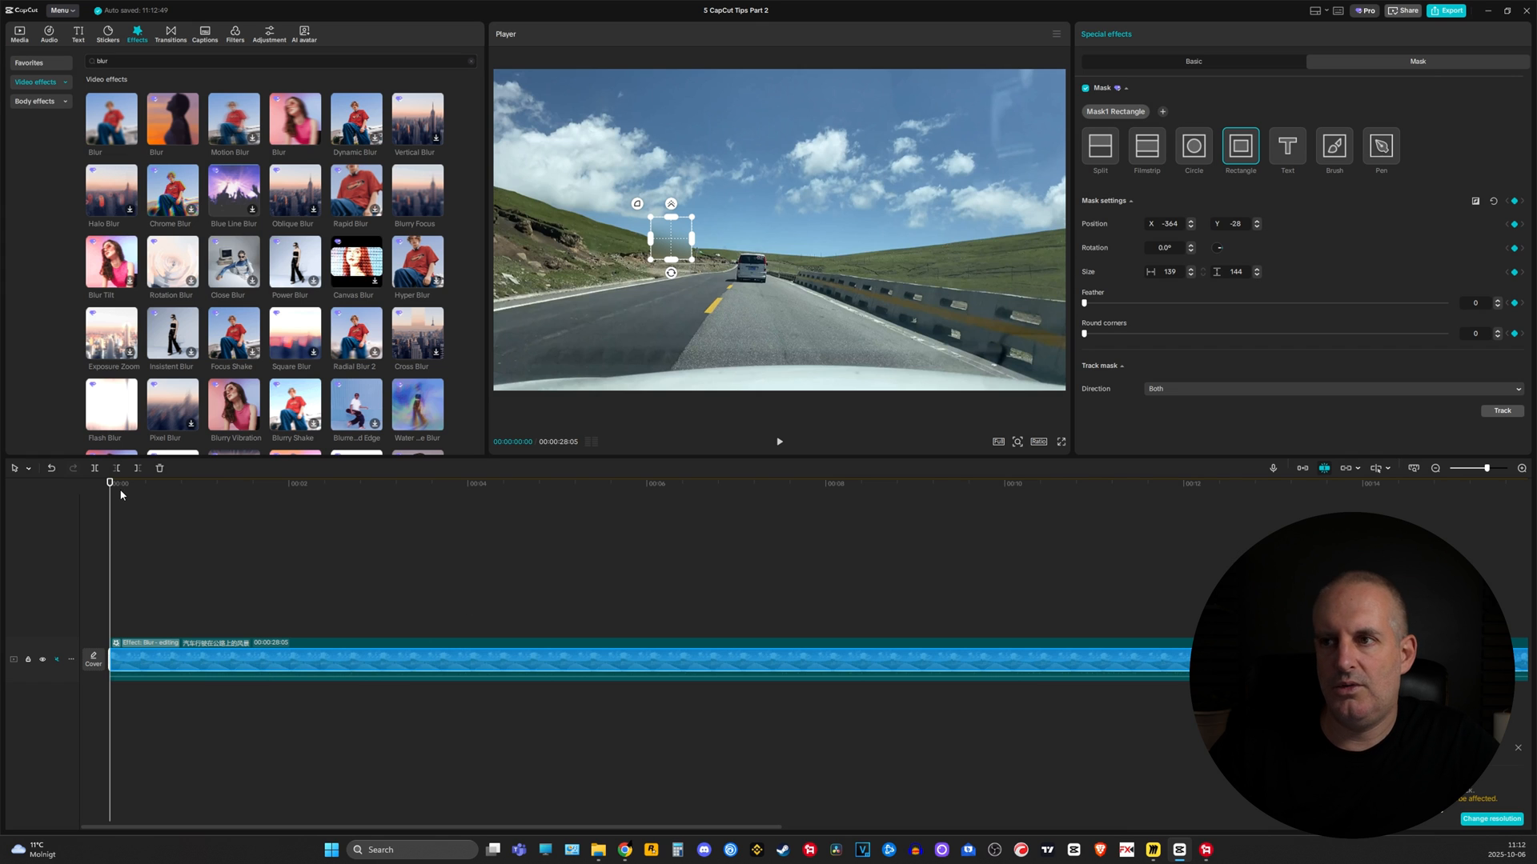
Step: At 00:00:05:05, move the blur's rectangle mask to X -415, Y -14 and keyframe all mask settings
left_click_drag(111, 488, 576, 484)
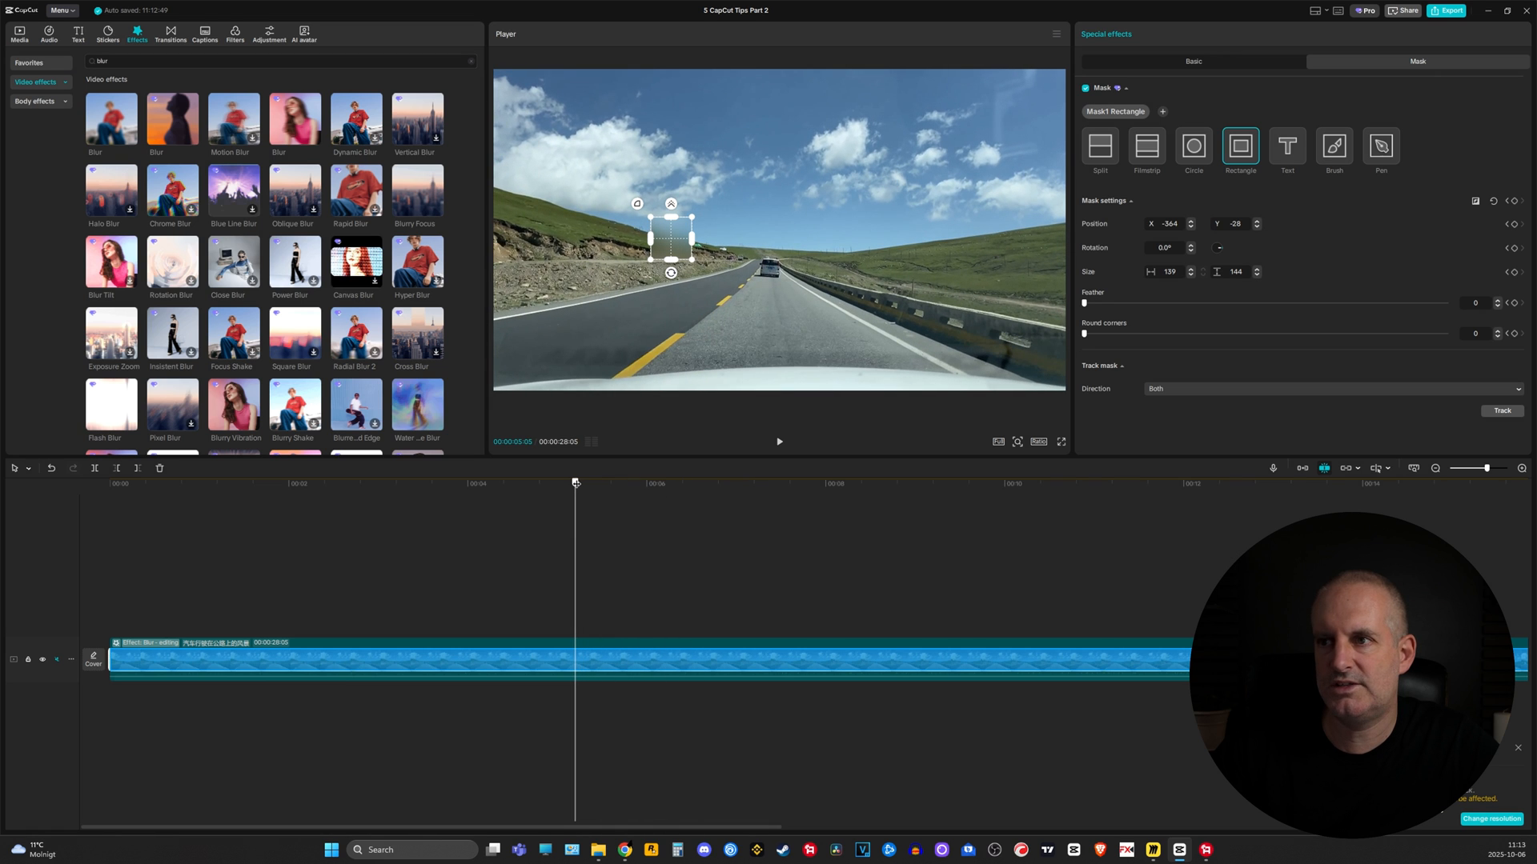
left_click_drag(672, 250, 661, 244)
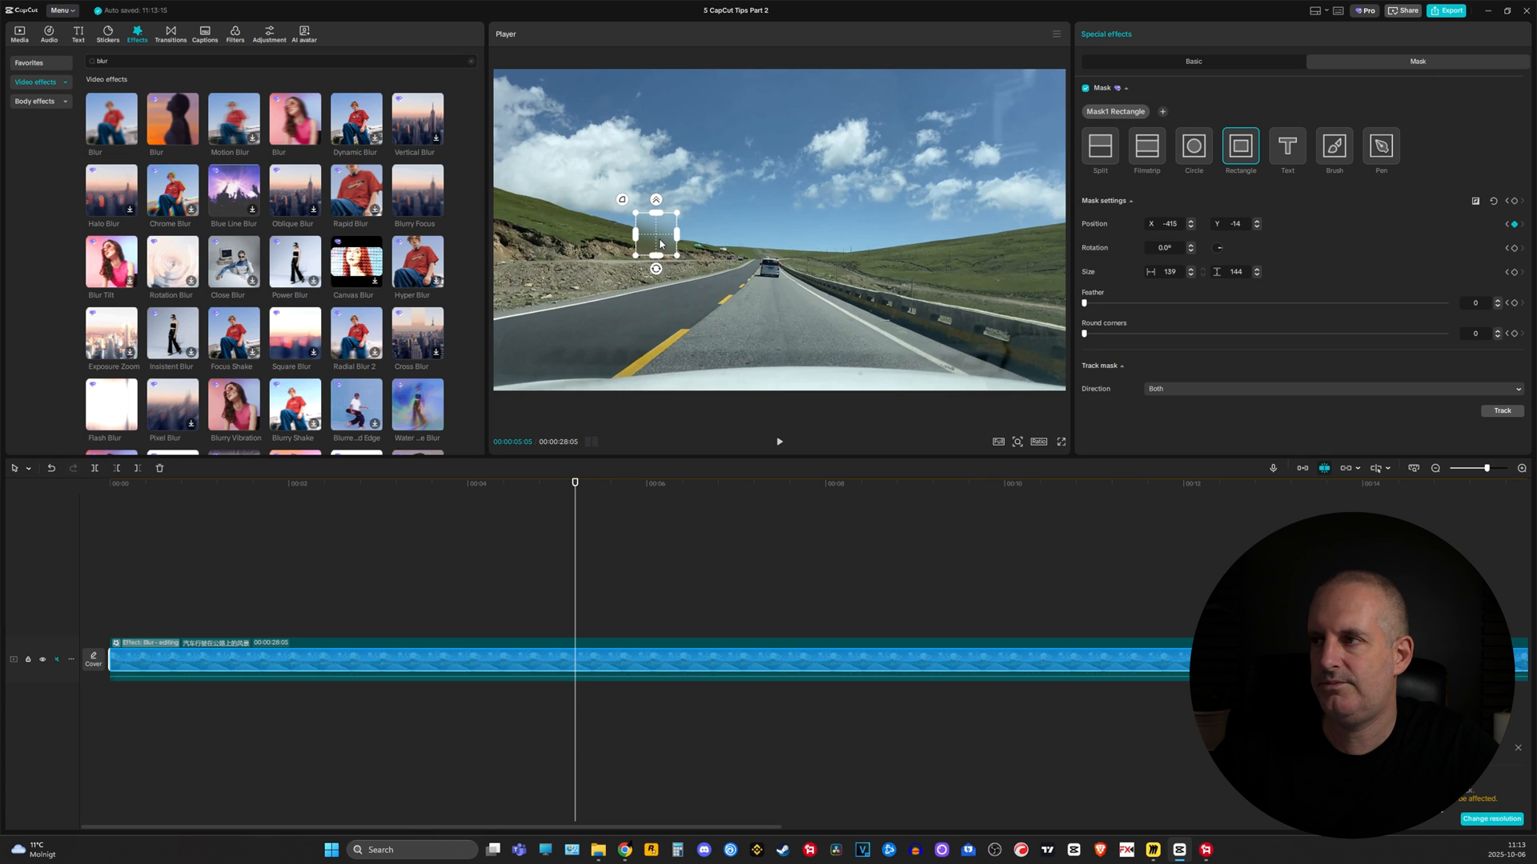
left_click(1511, 201)
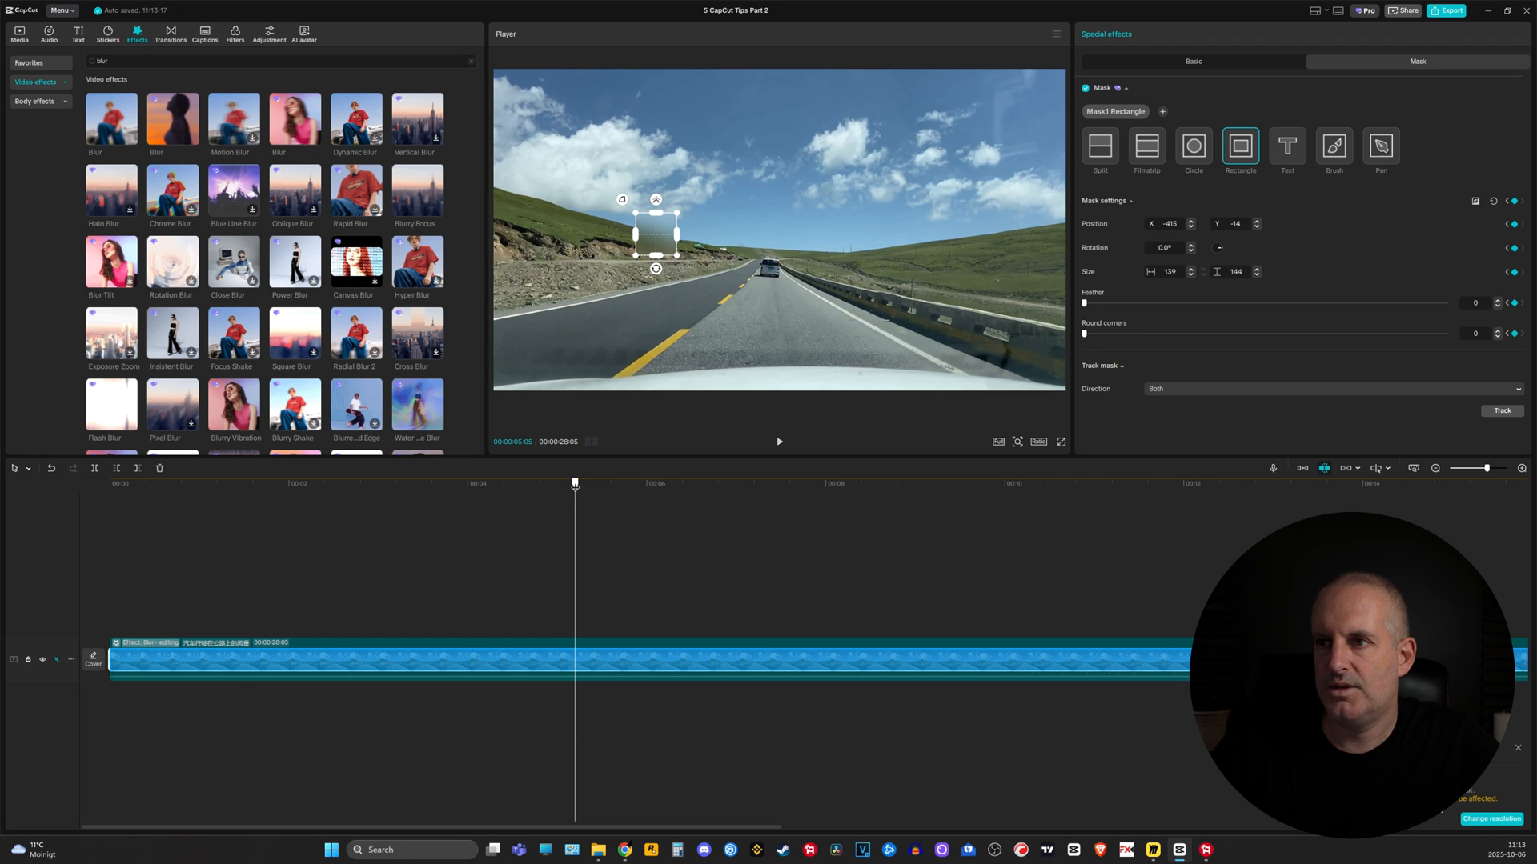
Step: At 00:00:06:10, widen the rectangle mask to 191 × 144, position it at X -475, Y 0, and keyframe all mask settings
left_click_drag(575, 484, 683, 500)
left_click_drag(665, 240, 654, 239)
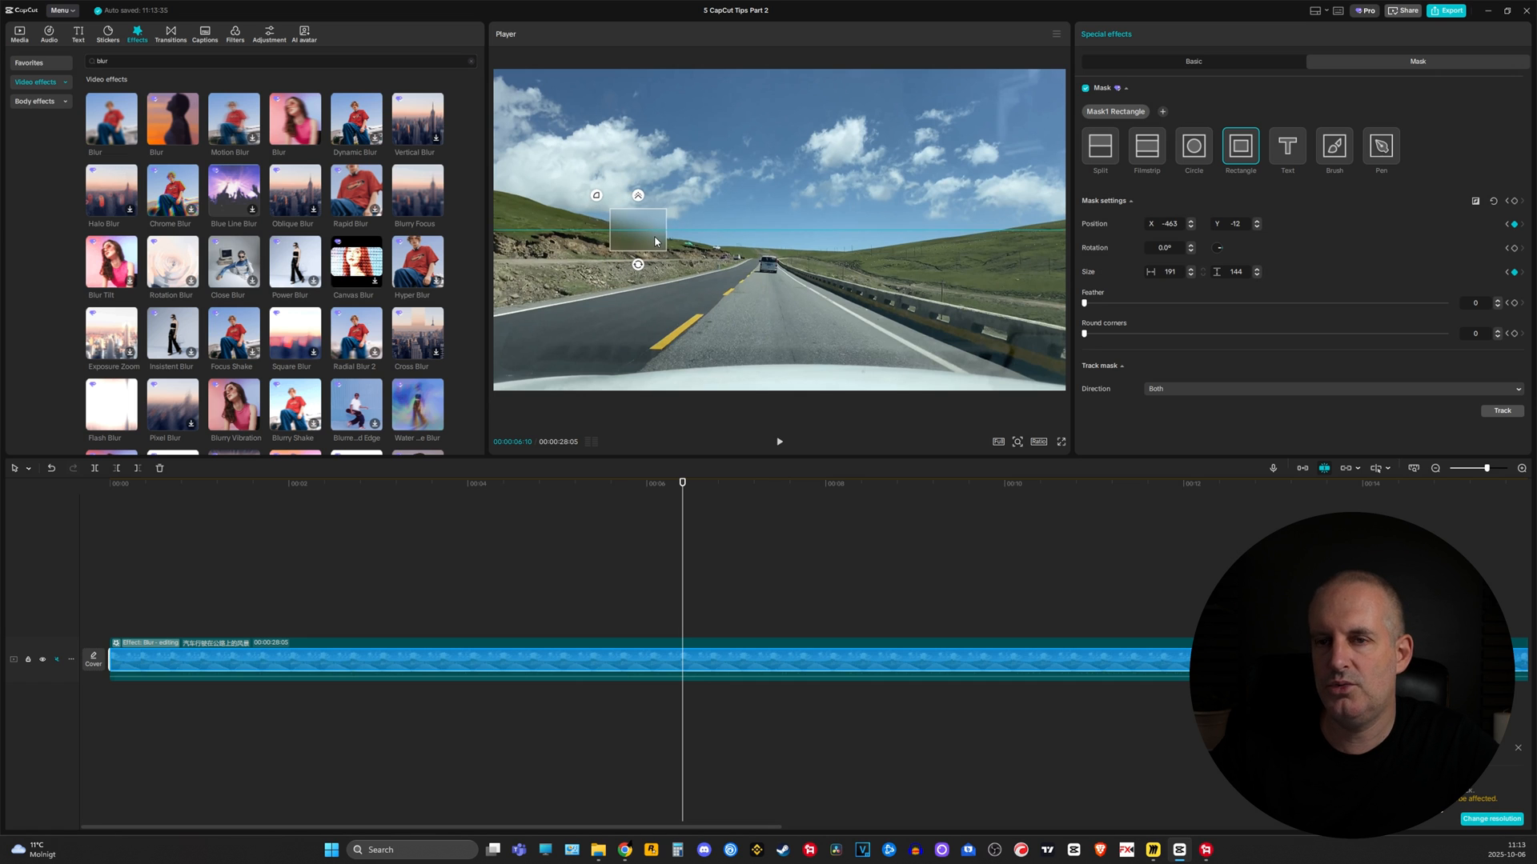
left_click(1514, 202)
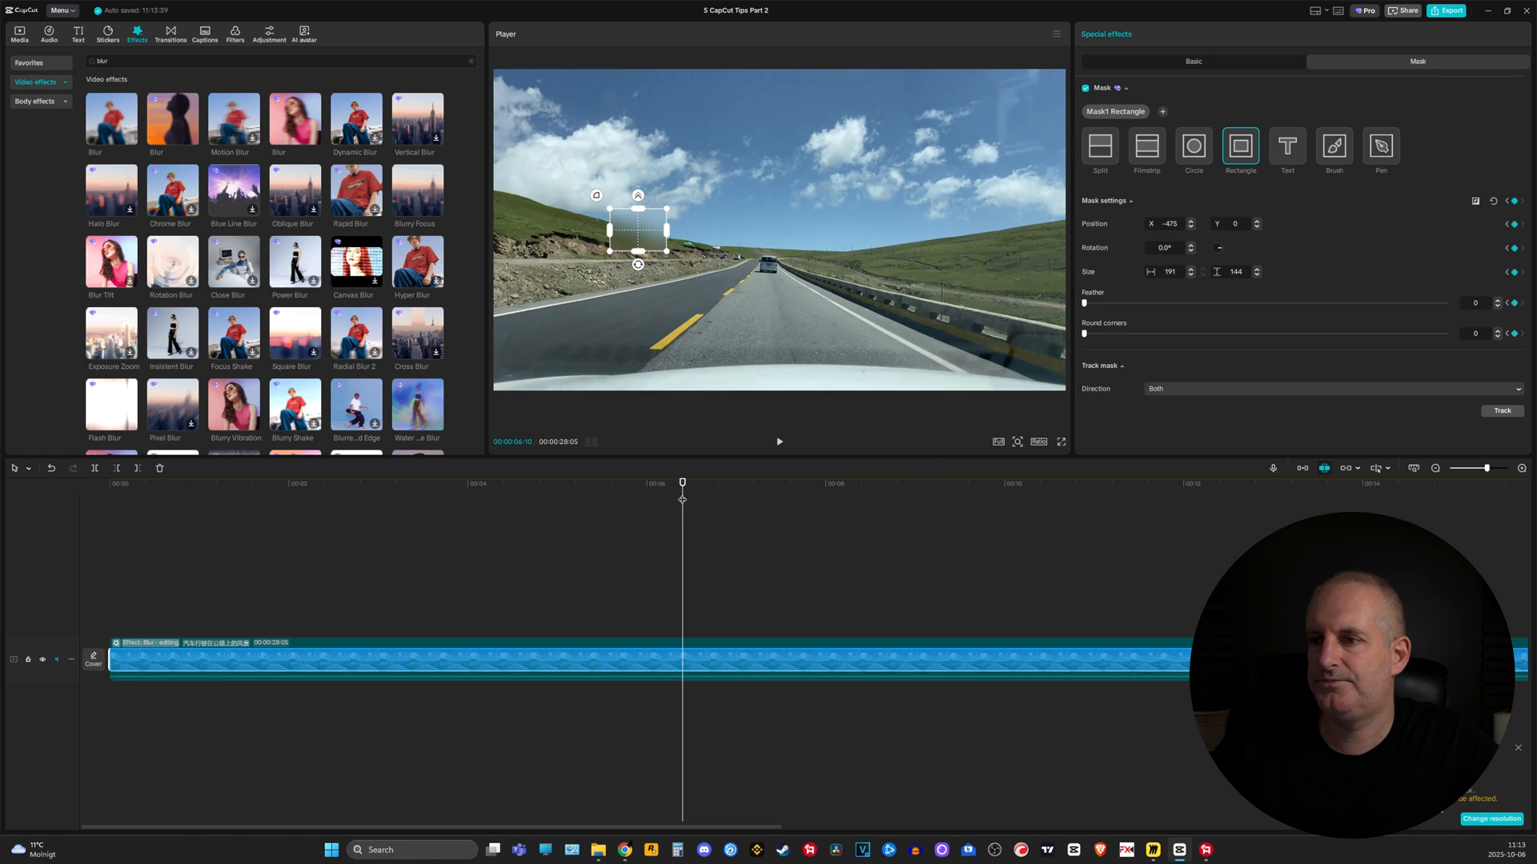
Step: Keyframe the mask position at X -543, Y 0 at 00:00:07:15, and all mask settings with X -612, Y 0 at 00:00:08:19
left_click_drag(683, 487, 789, 497)
left_click_drag(640, 237, 622, 237)
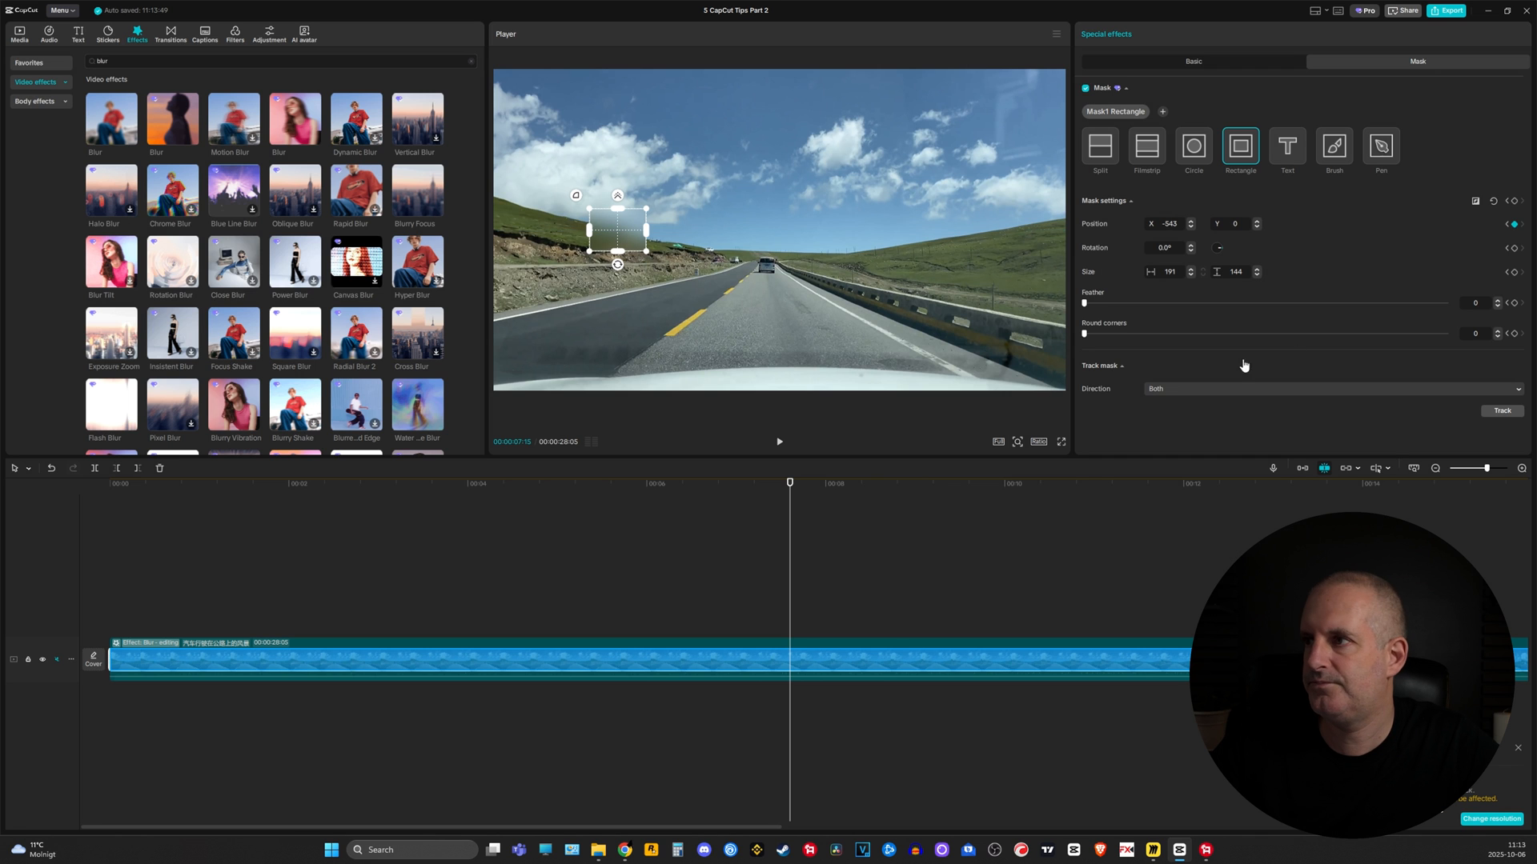
left_click_drag(802, 496, 892, 506)
left_click_drag(625, 235, 604, 233)
left_click(1514, 201)
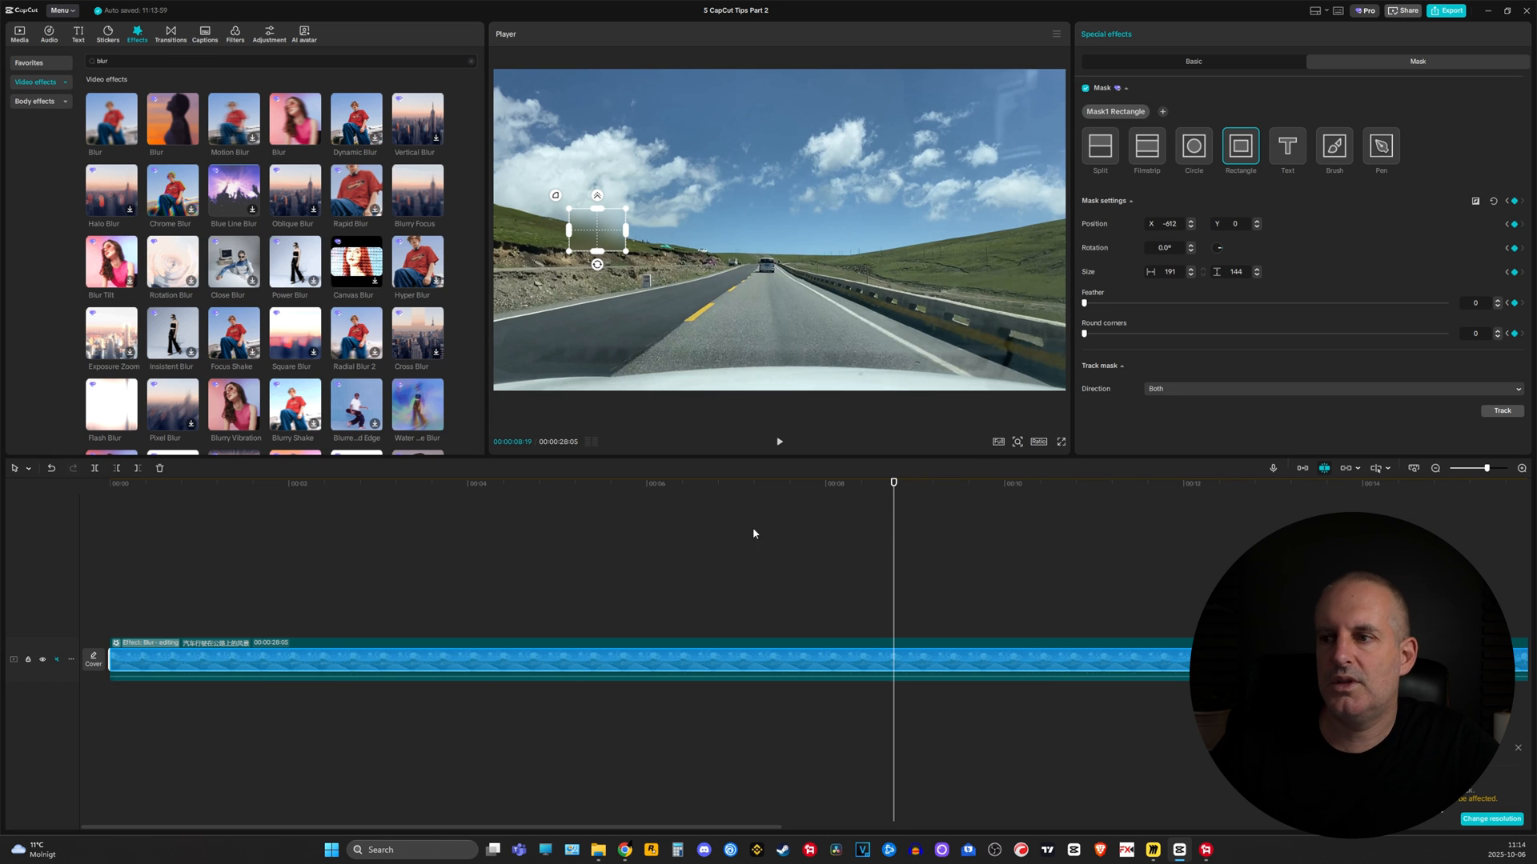
Step: Finish editing the Blur effect and play the driving clip from the start to review the keyframed blur
key("Home")
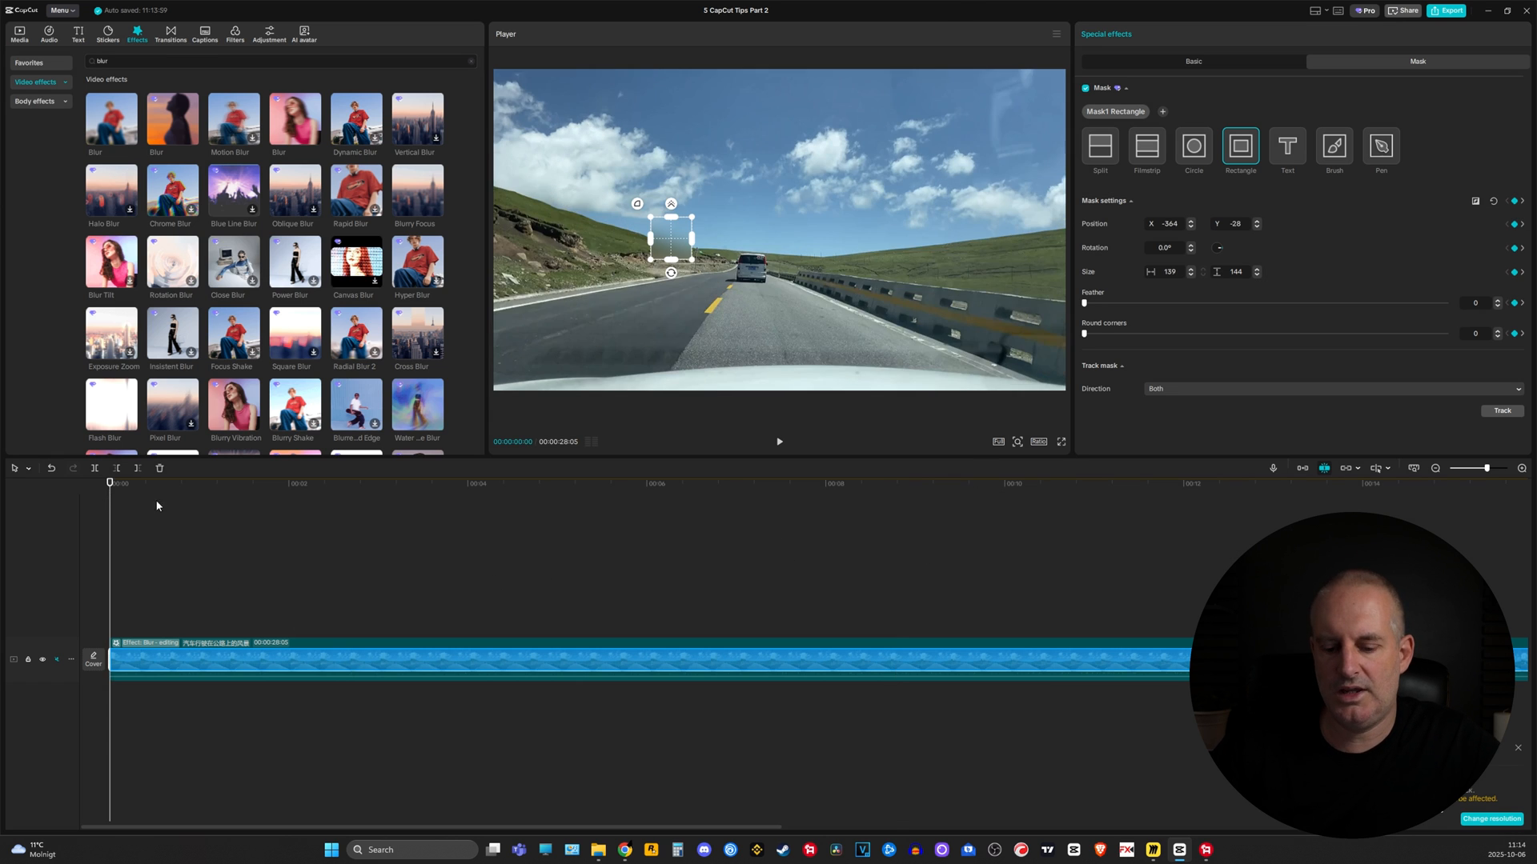
left_click(393, 578)
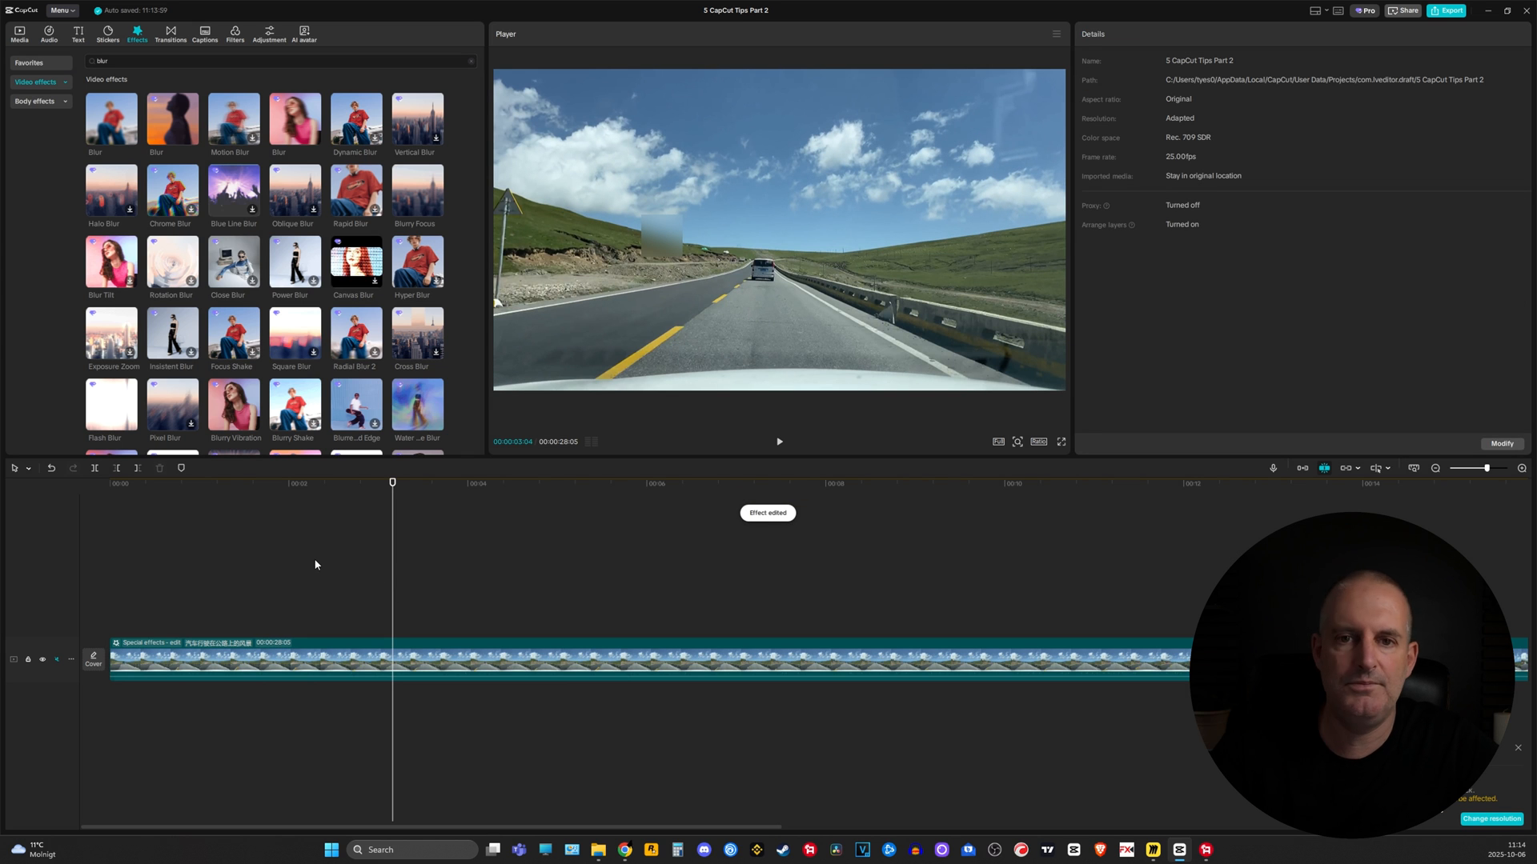
left_click(97, 482)
key("space")
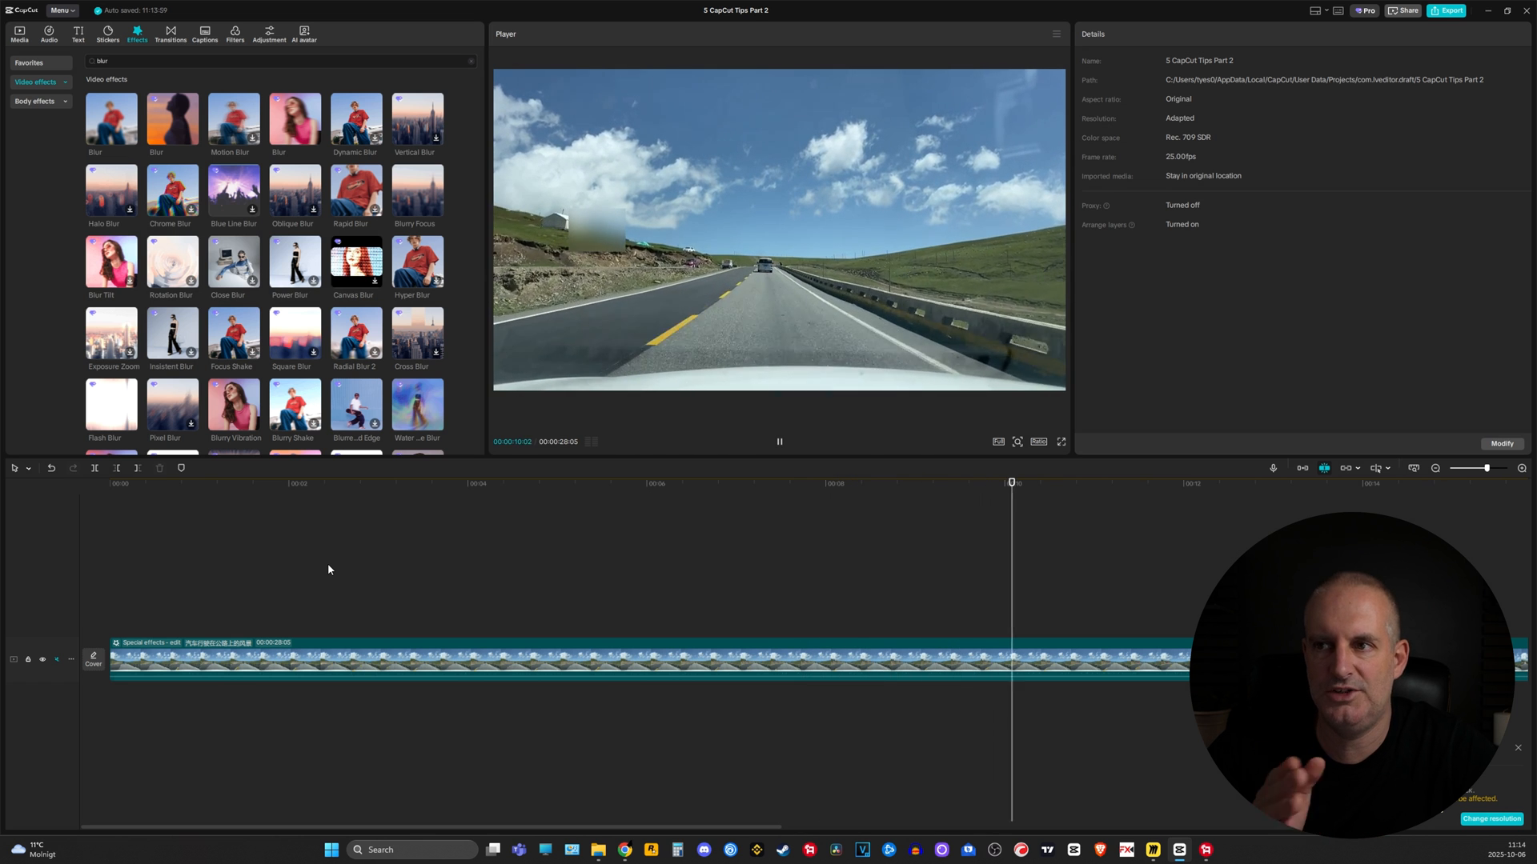
key("space")
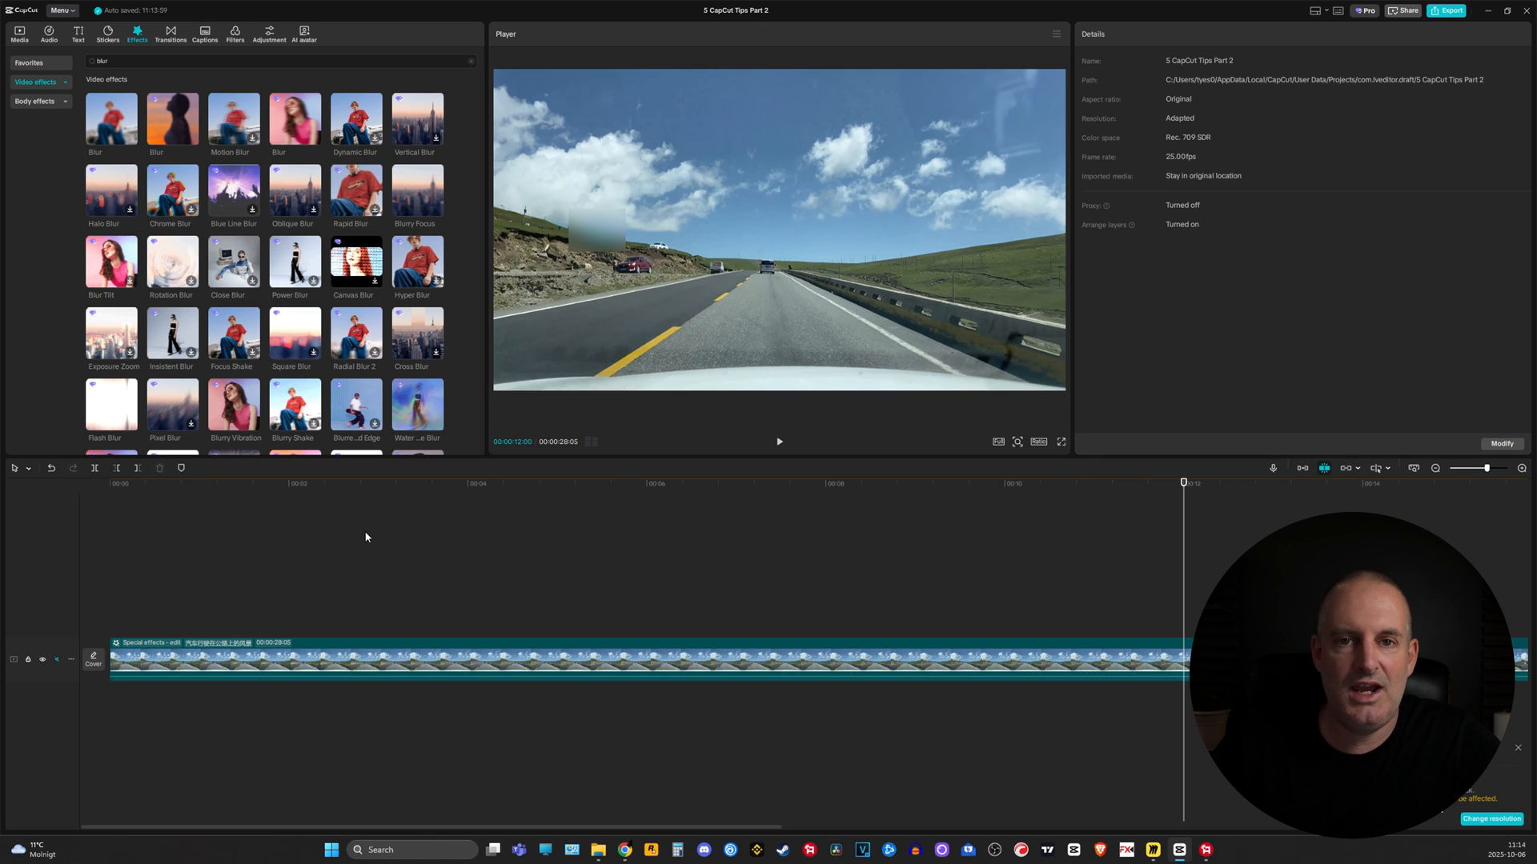
Step: Scrub through the driving clip to 00:00:09:14 to inspect the blur's position
left_click(162, 646)
left_click(457, 628)
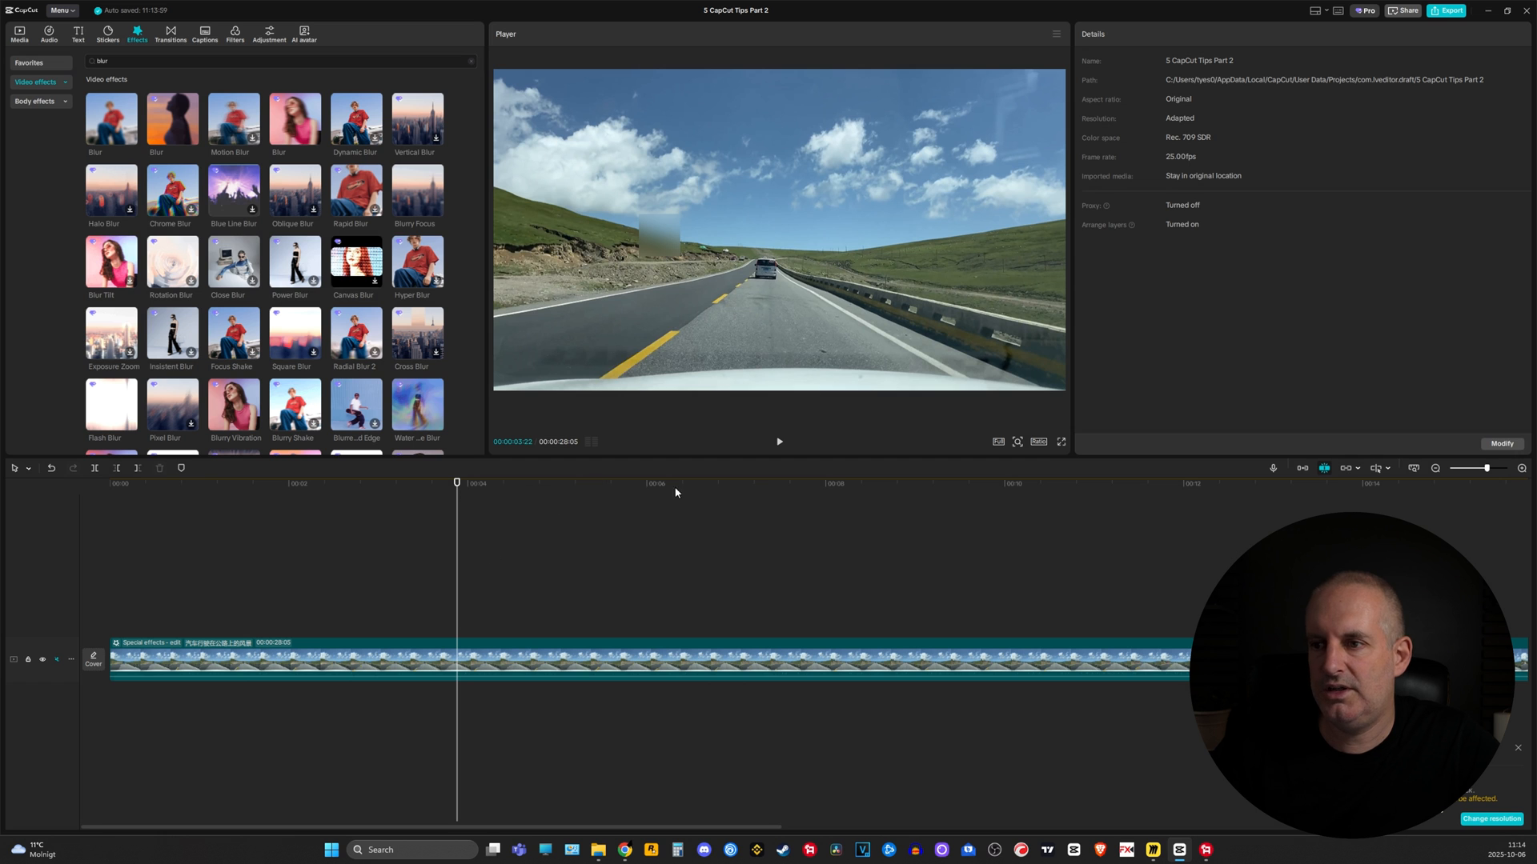
left_click(723, 497)
left_click_drag(803, 493, 965, 502)
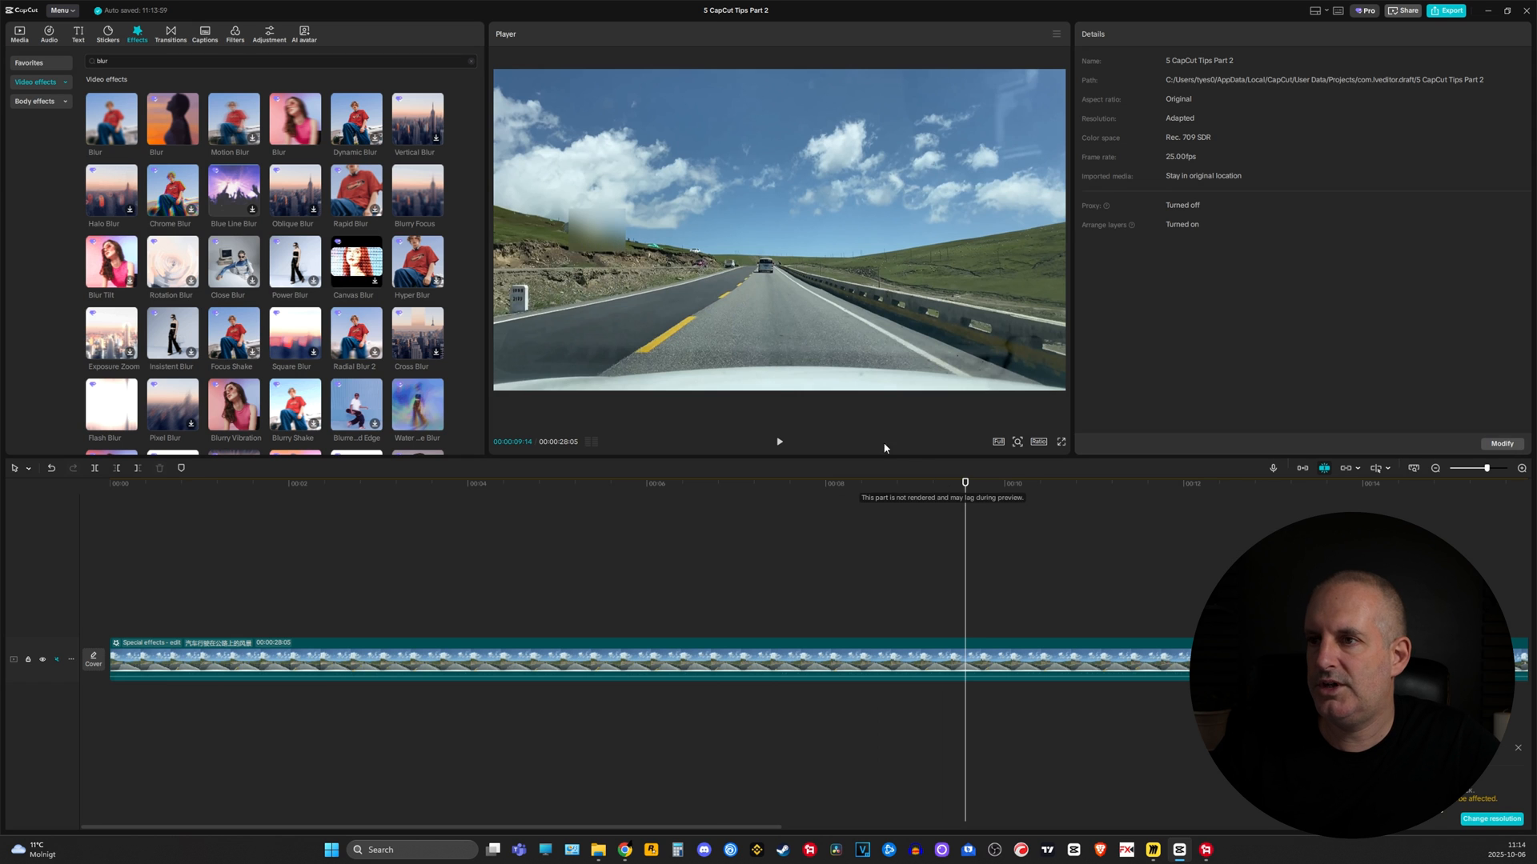
Step: Reopen the clip's Blur effect for editing, move its mask to X -425, Y -48, and track the mask in both directions
left_click(595, 234)
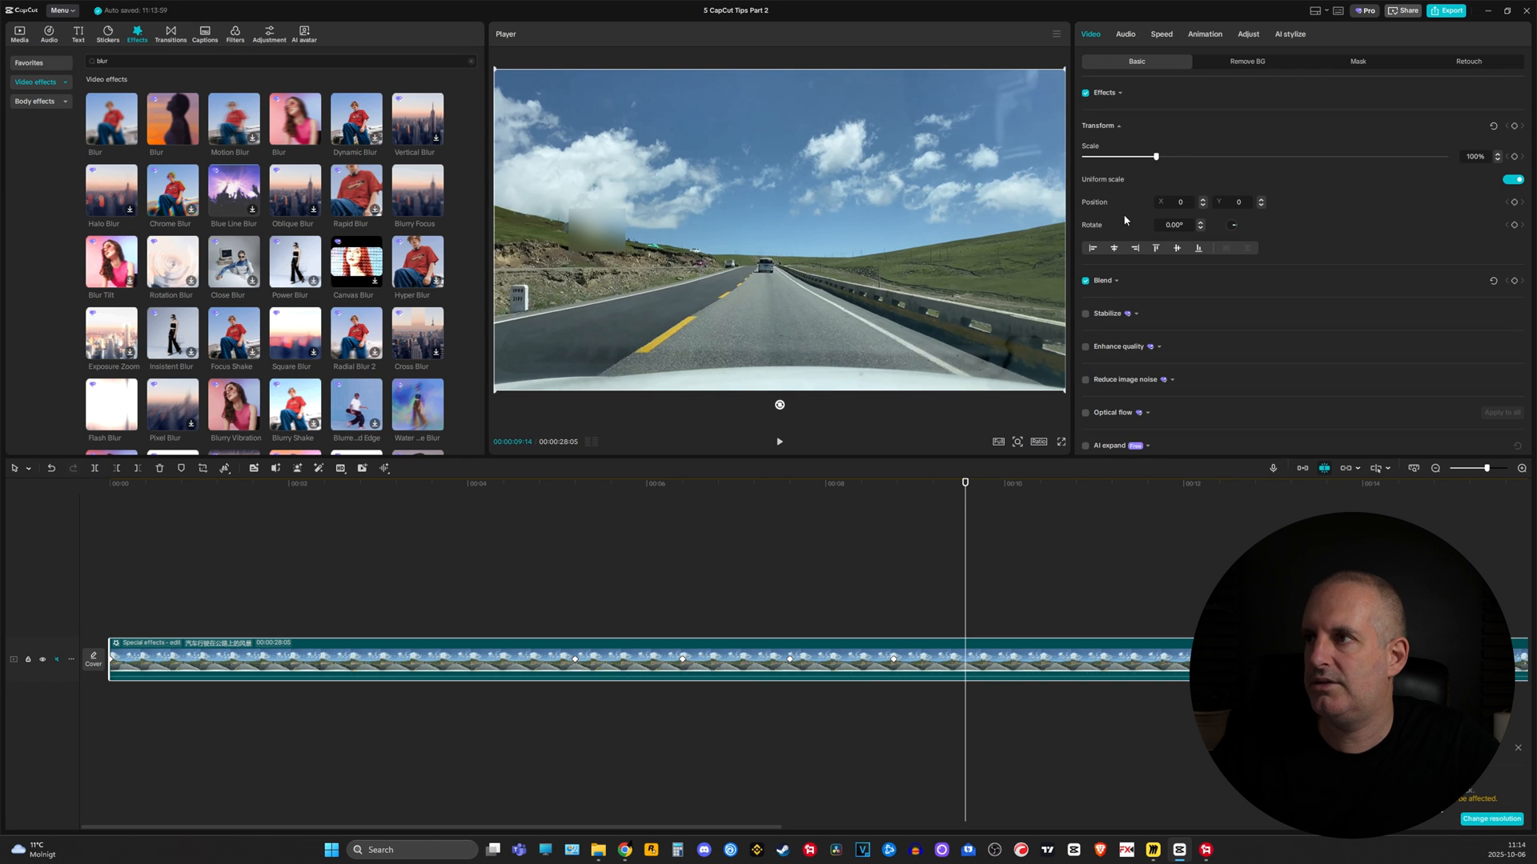
right_click(835, 658)
left_click(863, 774)
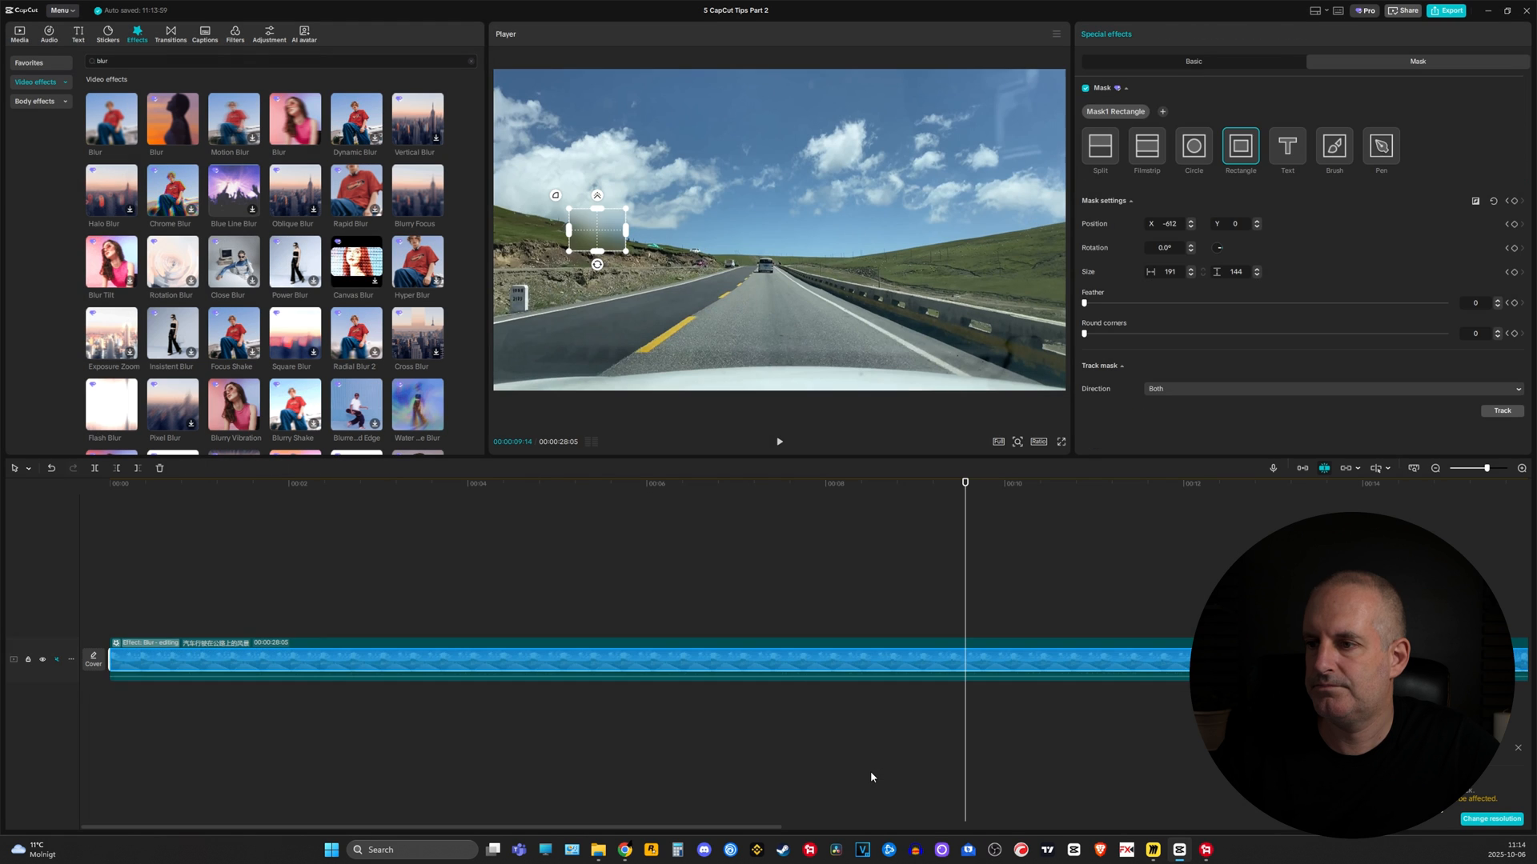
left_click_drag(597, 235, 652, 249)
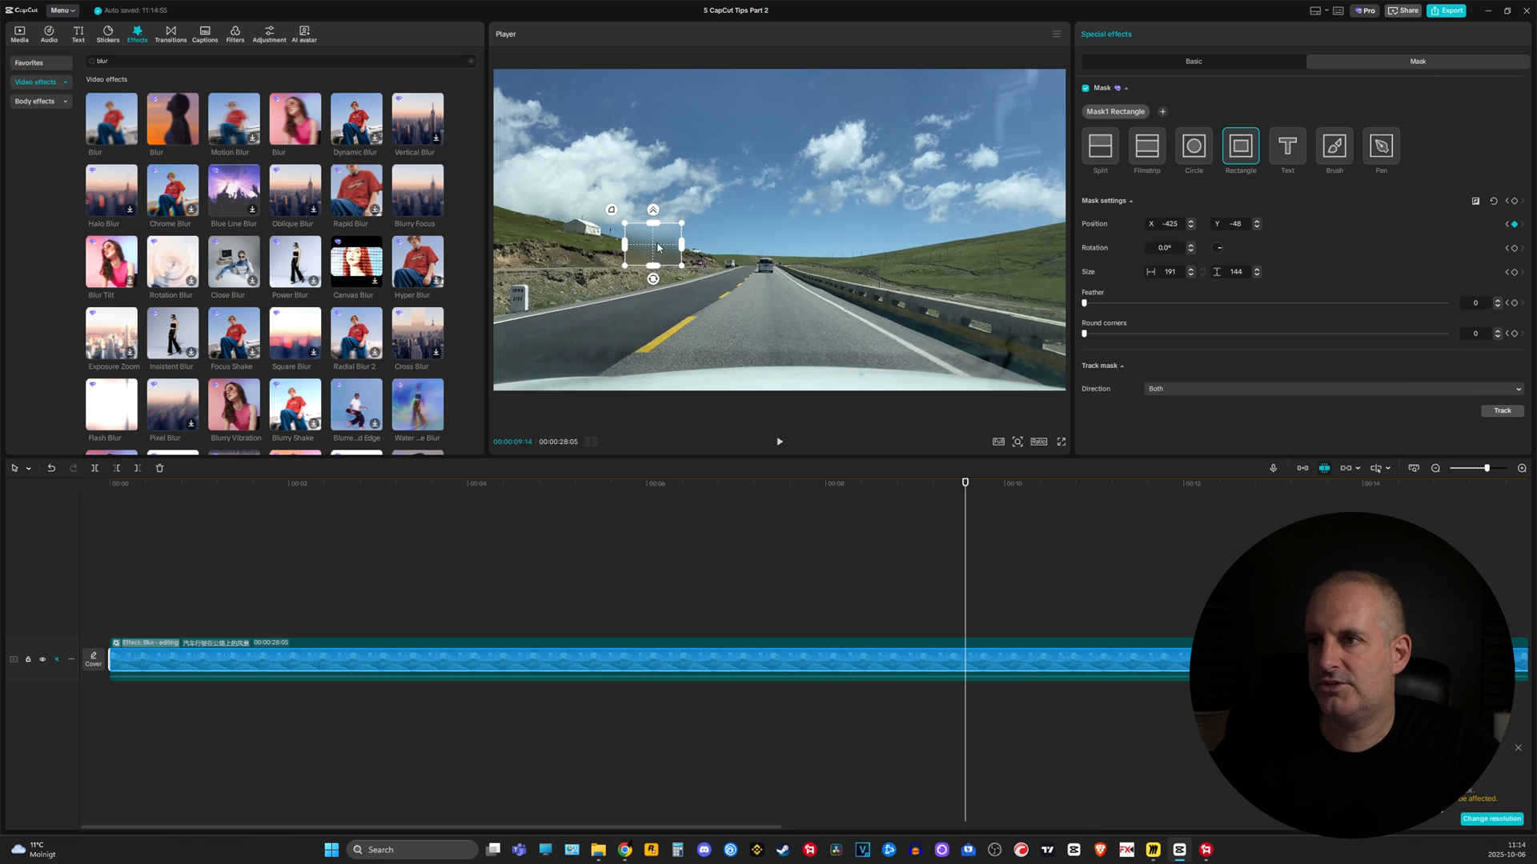
left_click(1500, 414)
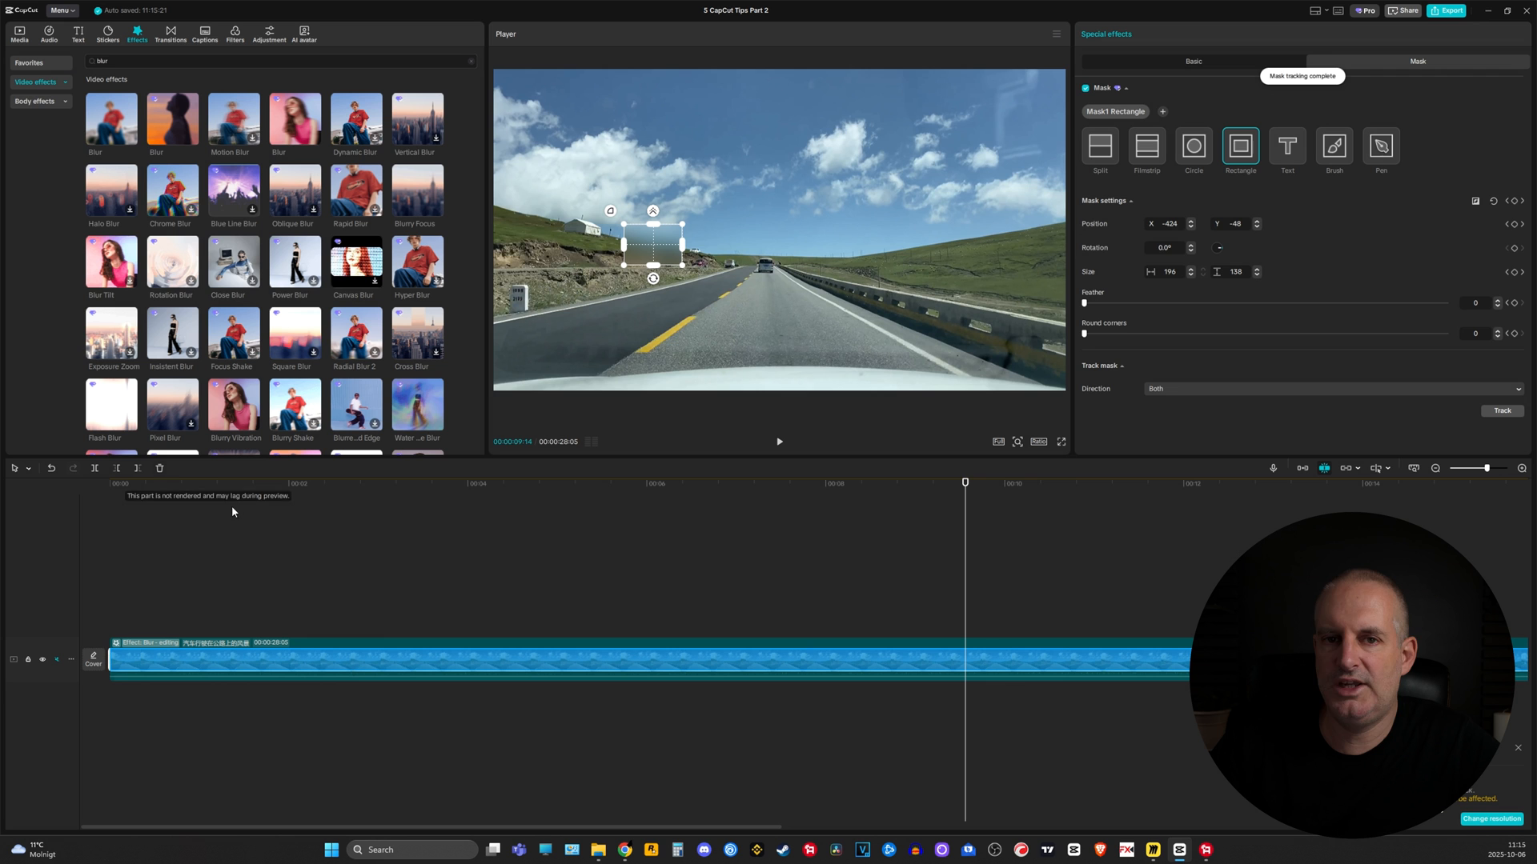
Step: Preview the tracked mask, finish editing the Blur effect, and replay the driving clip to check how the blur follows
left_click(923, 483)
key("space")
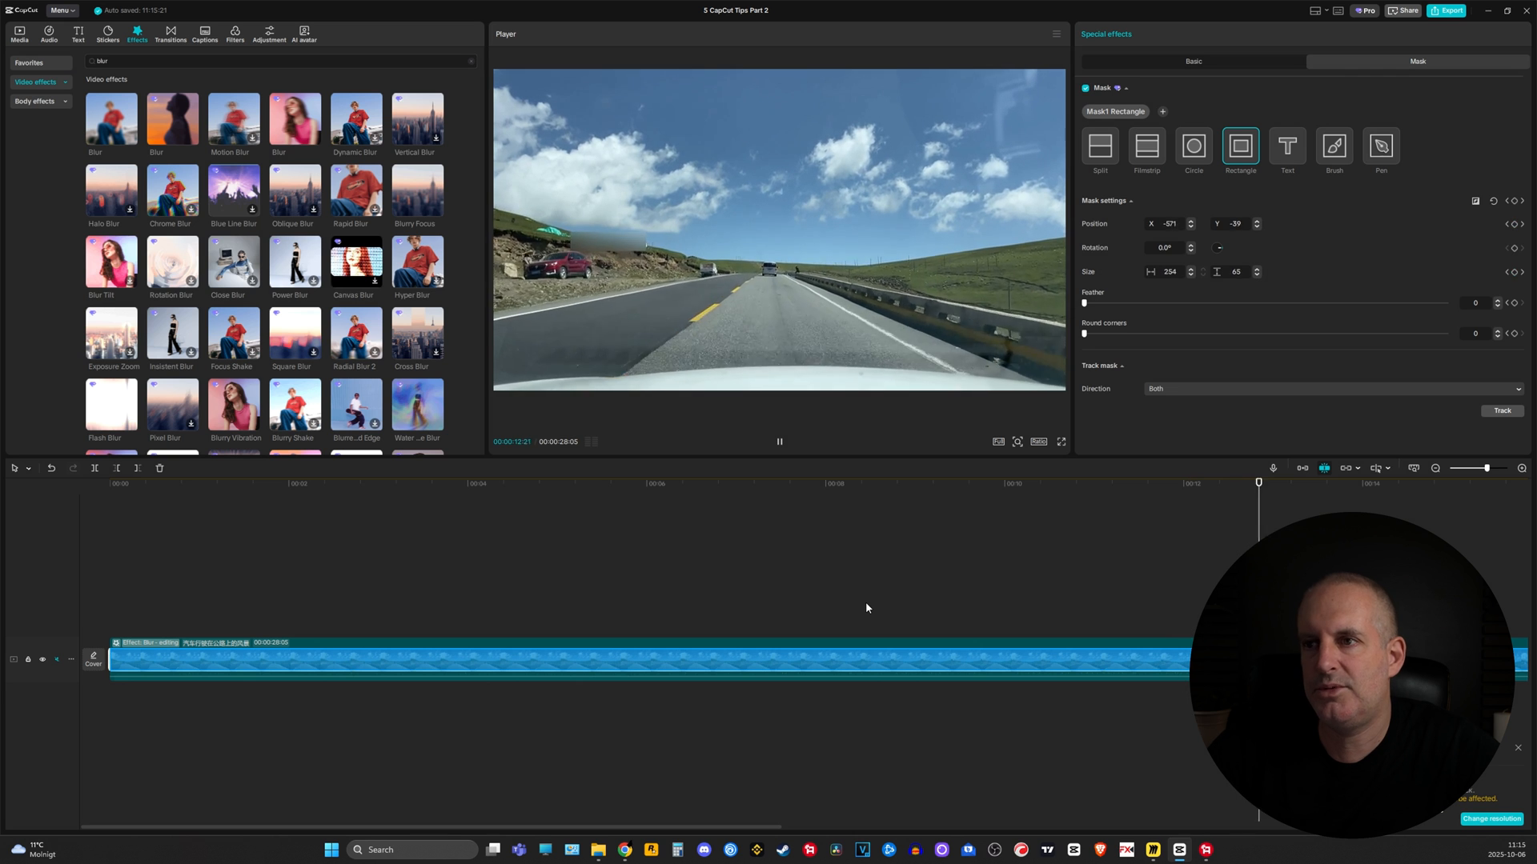
left_click(886, 642)
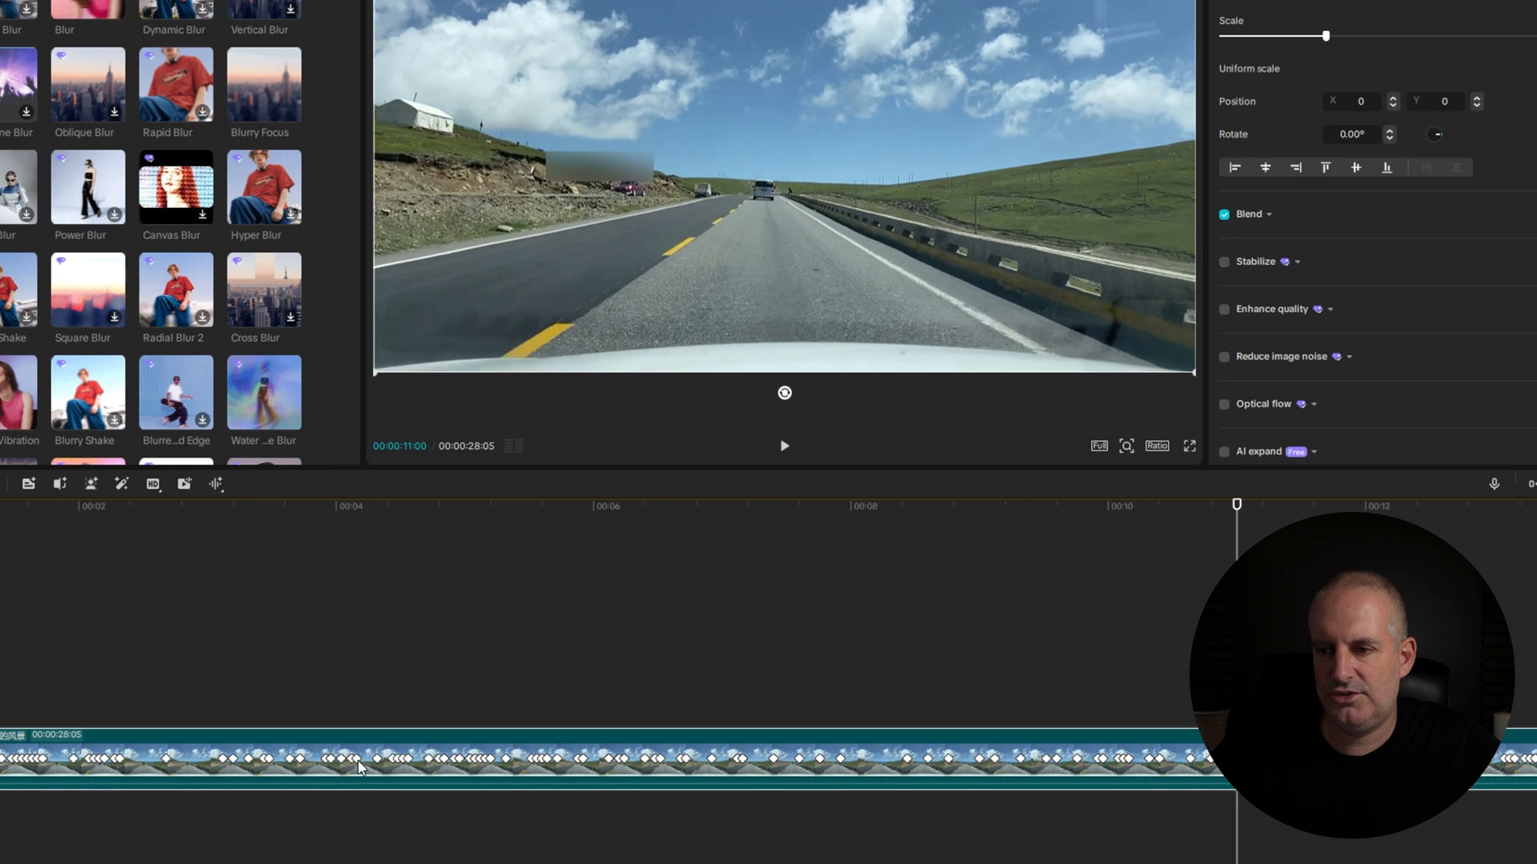
left_click(51, 506)
key("space")
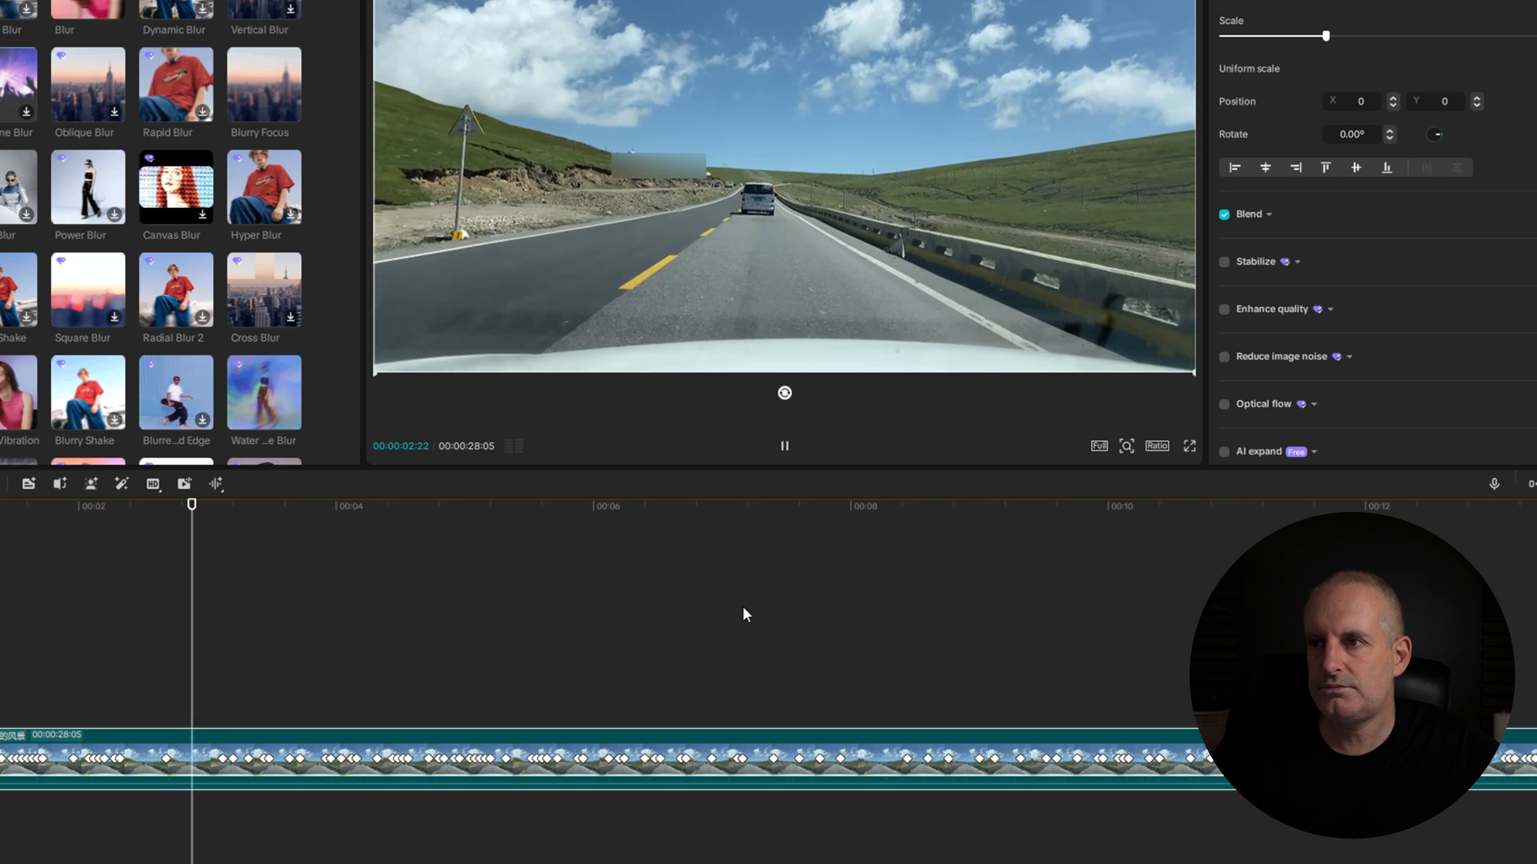
key("Home")
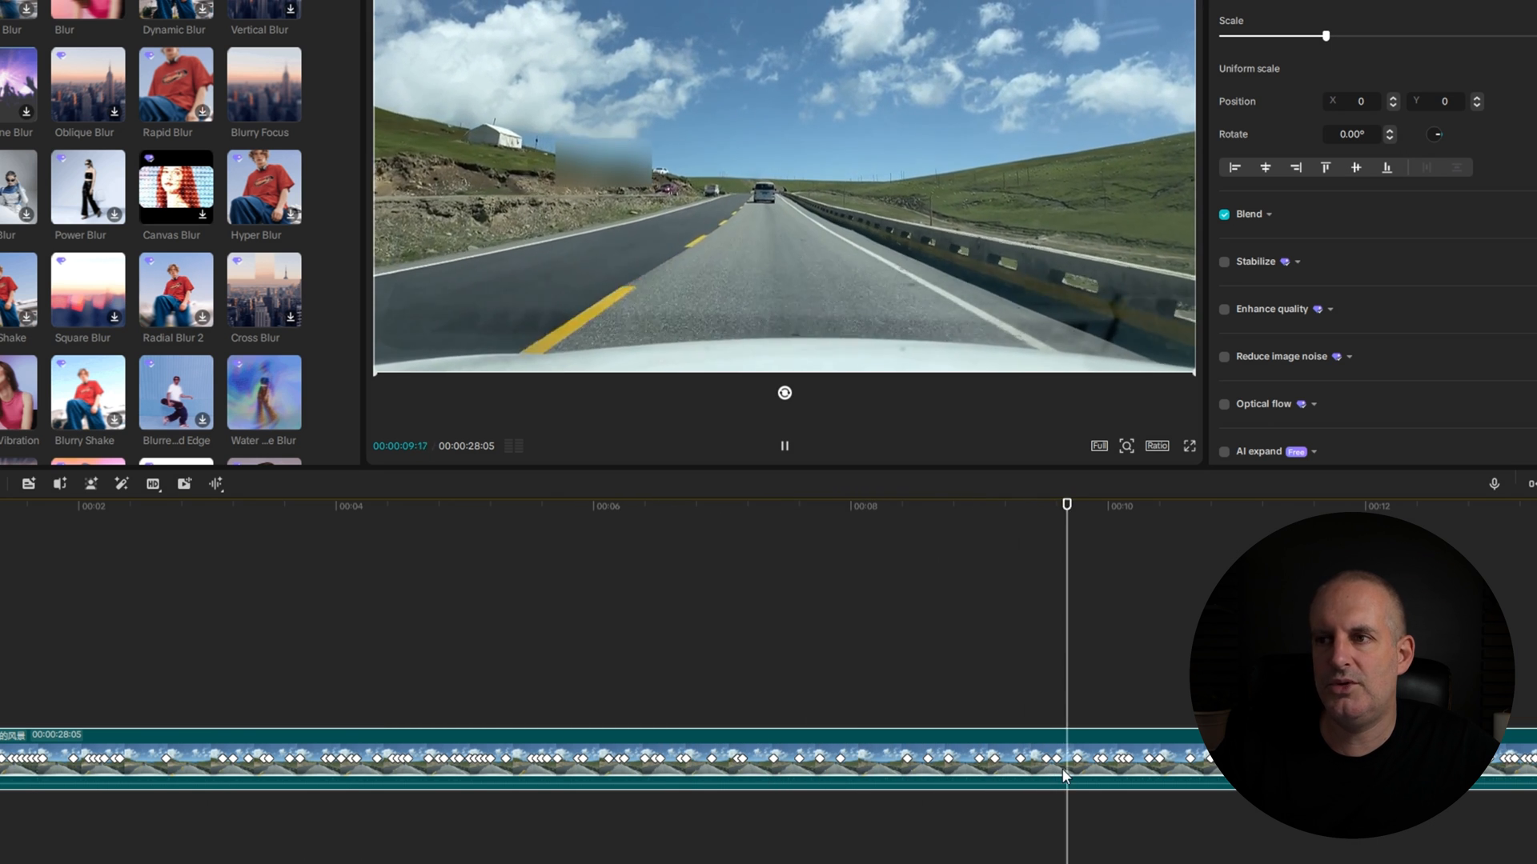
key("space")
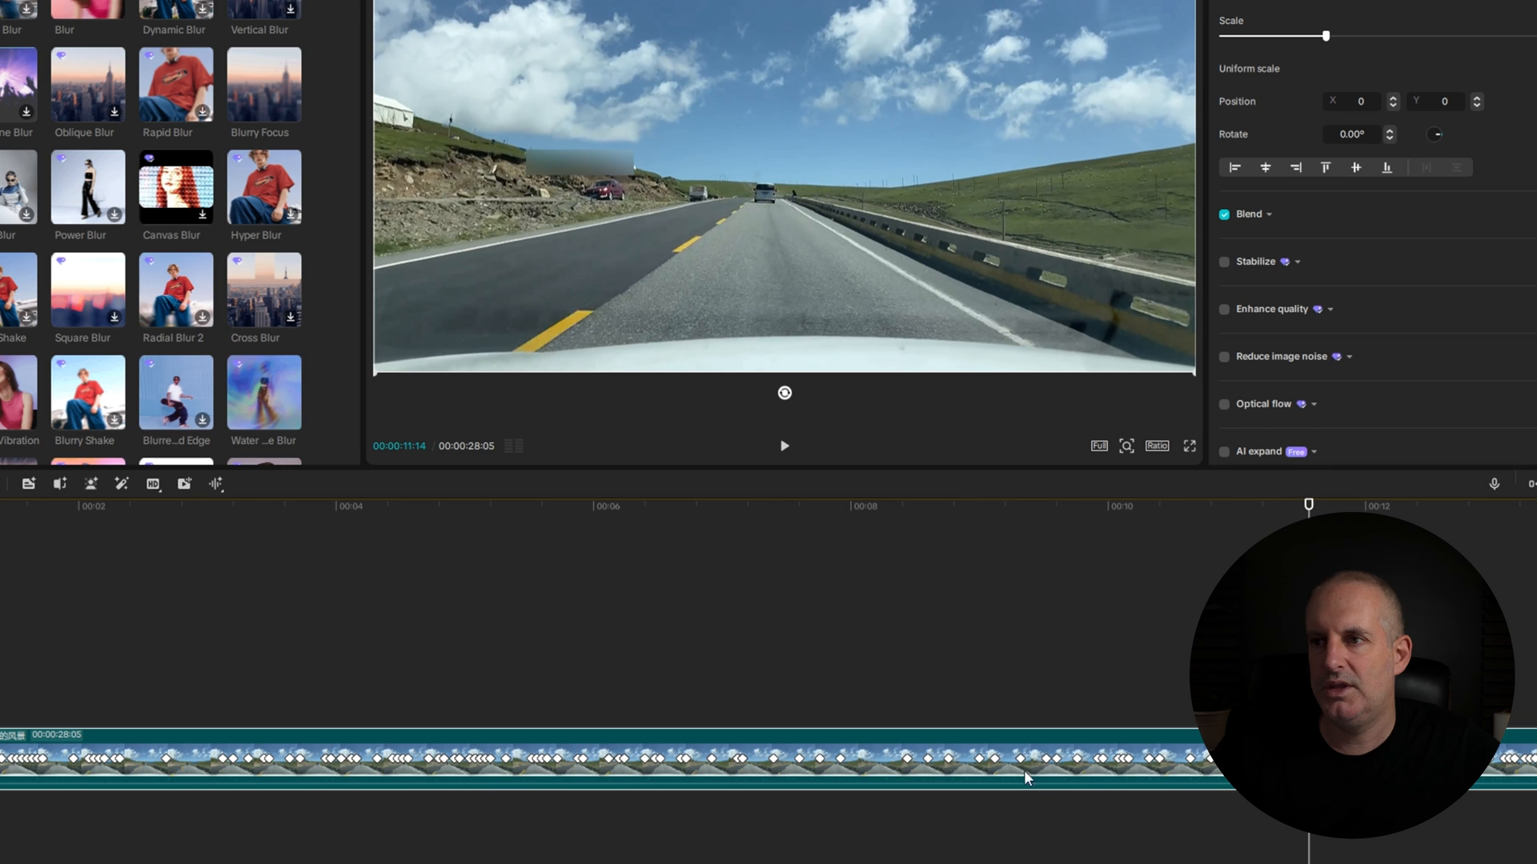
Step: Delete the three selected keyframes between 00:00:05:02 and 00:00:05:08 on the driving clip, and scrub to 00:00:07:15
left_click(477, 766)
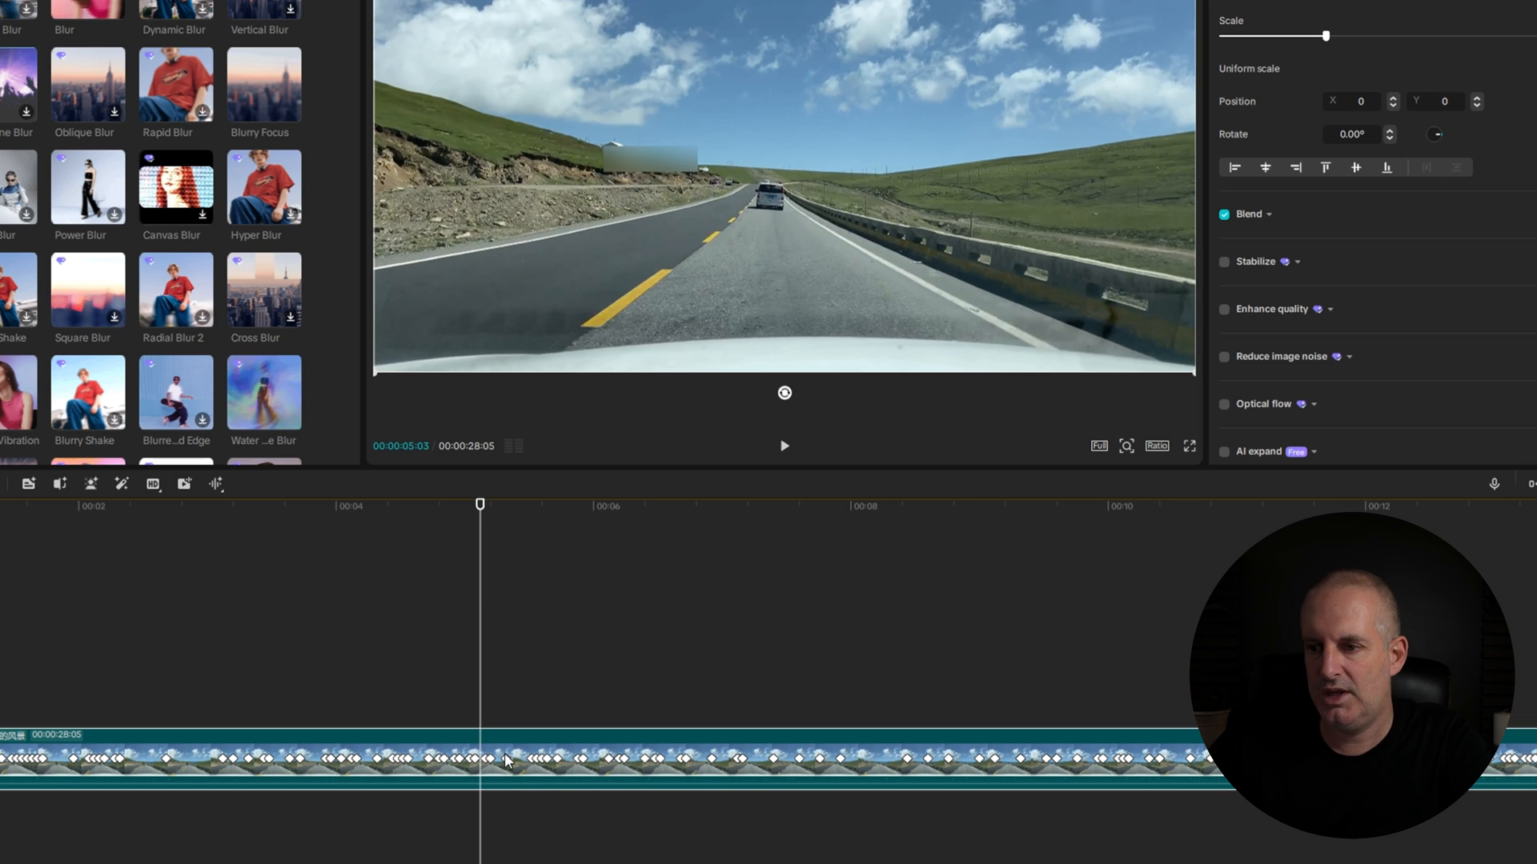
left_click(507, 761)
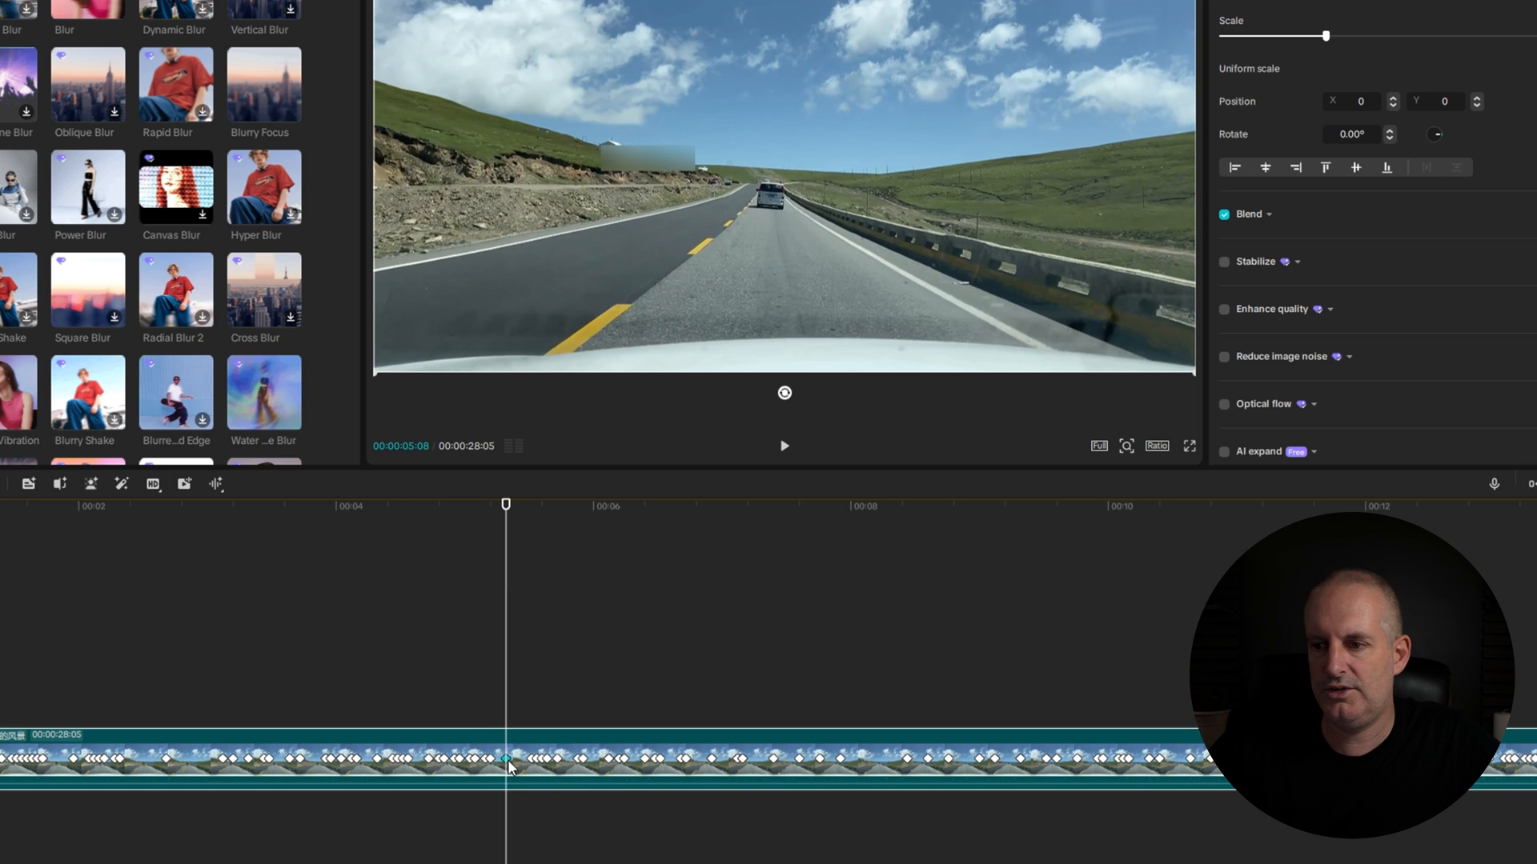
left_click(491, 761)
left_click(475, 760)
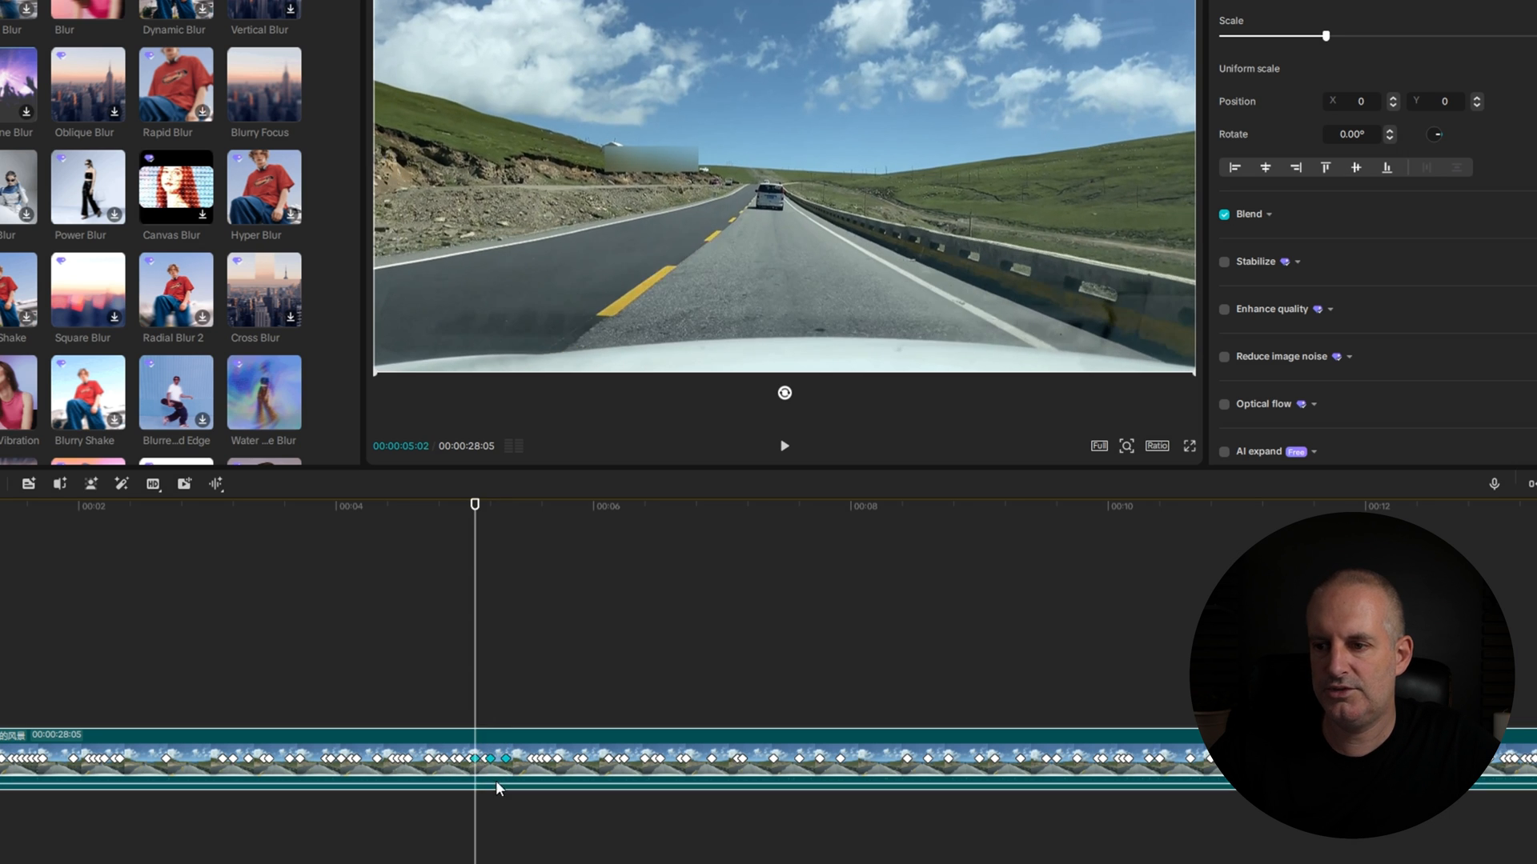
key("Delete")
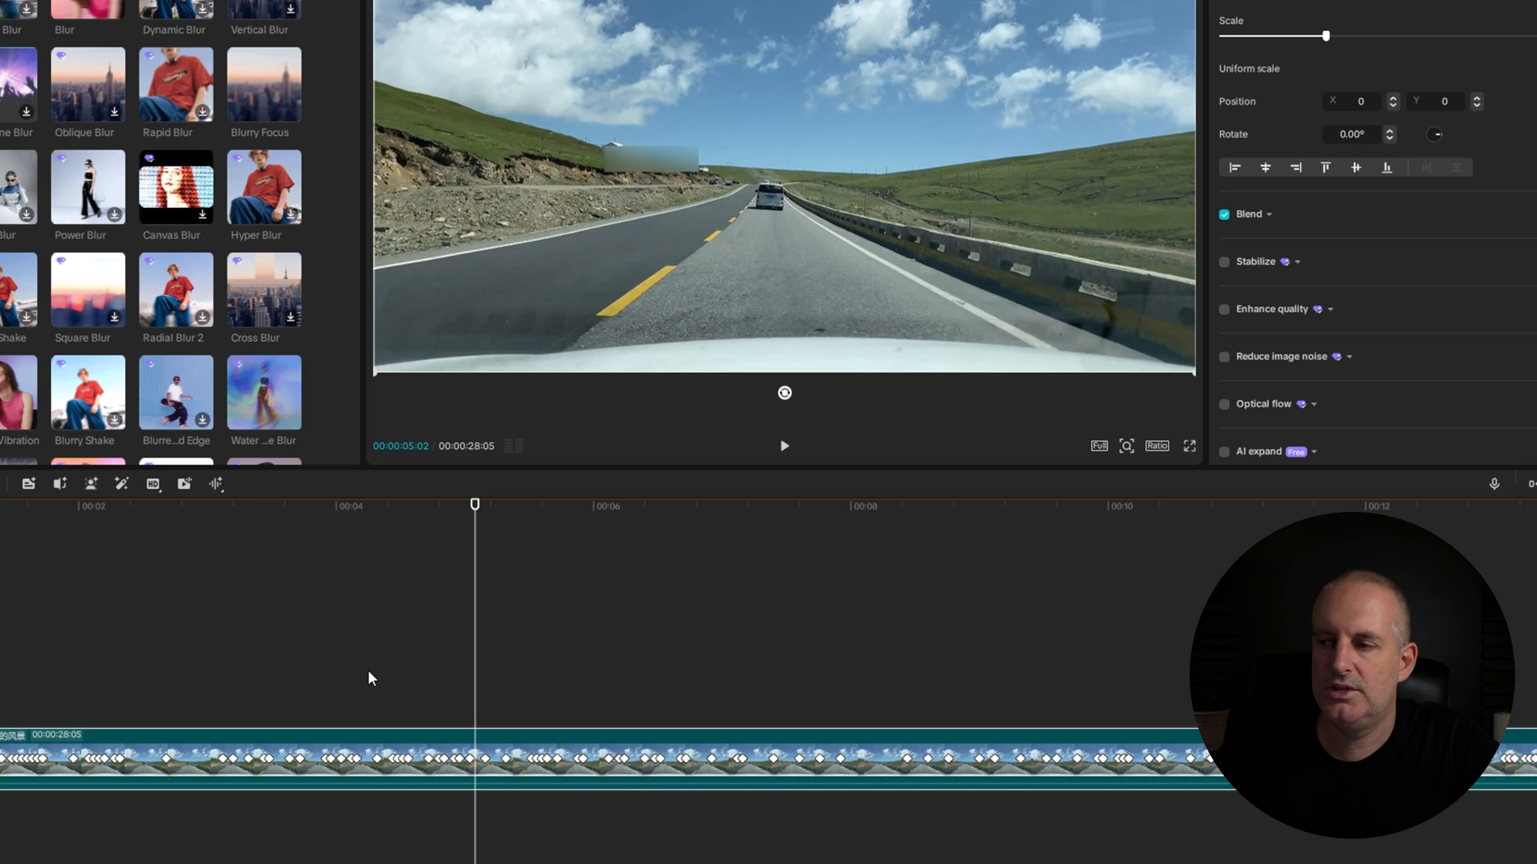
left_click_drag(789, 526, 797, 526)
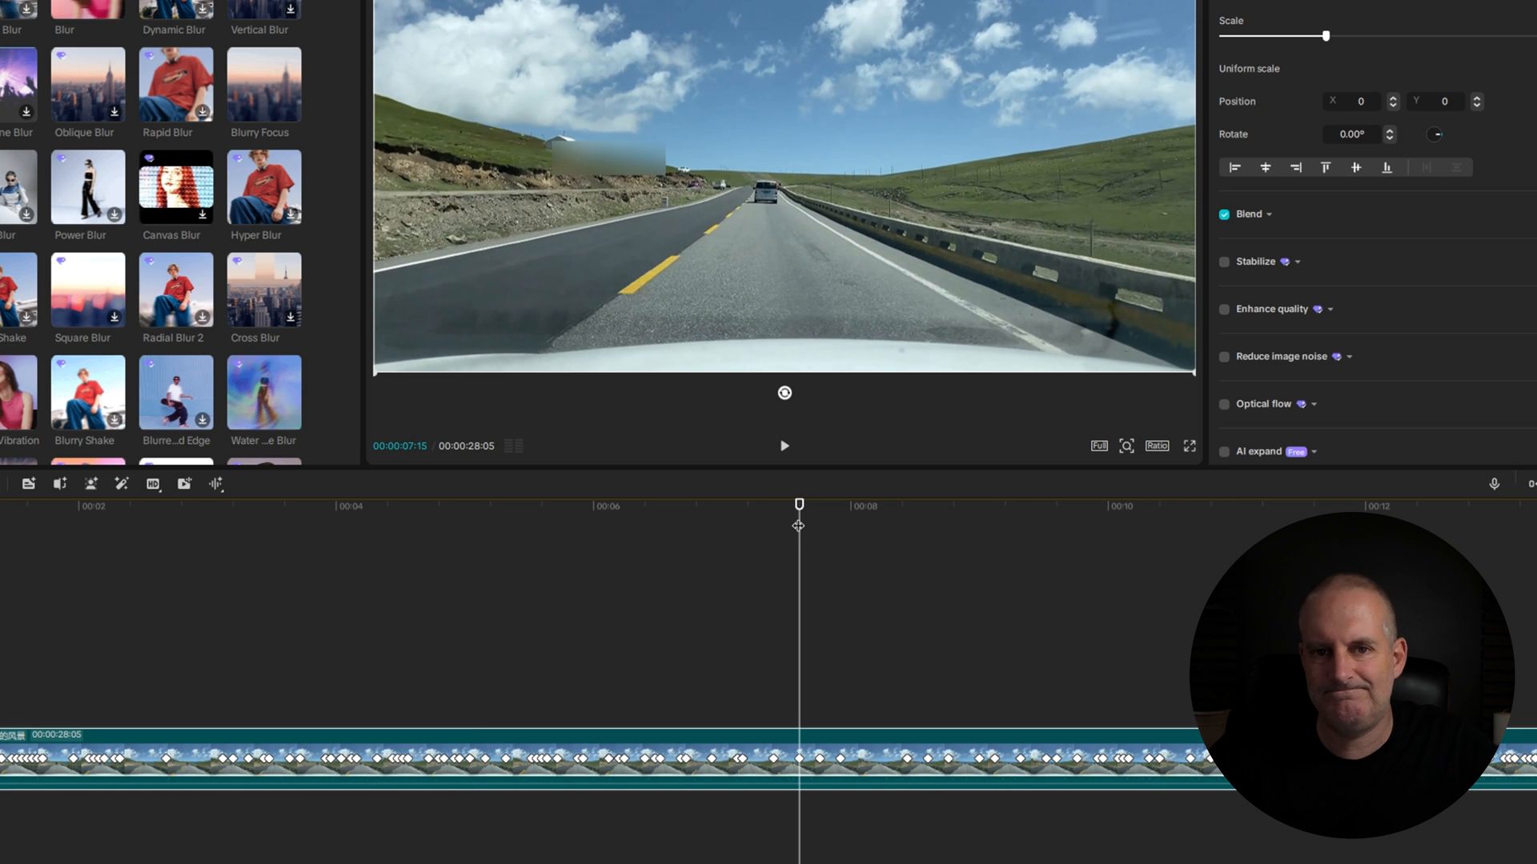